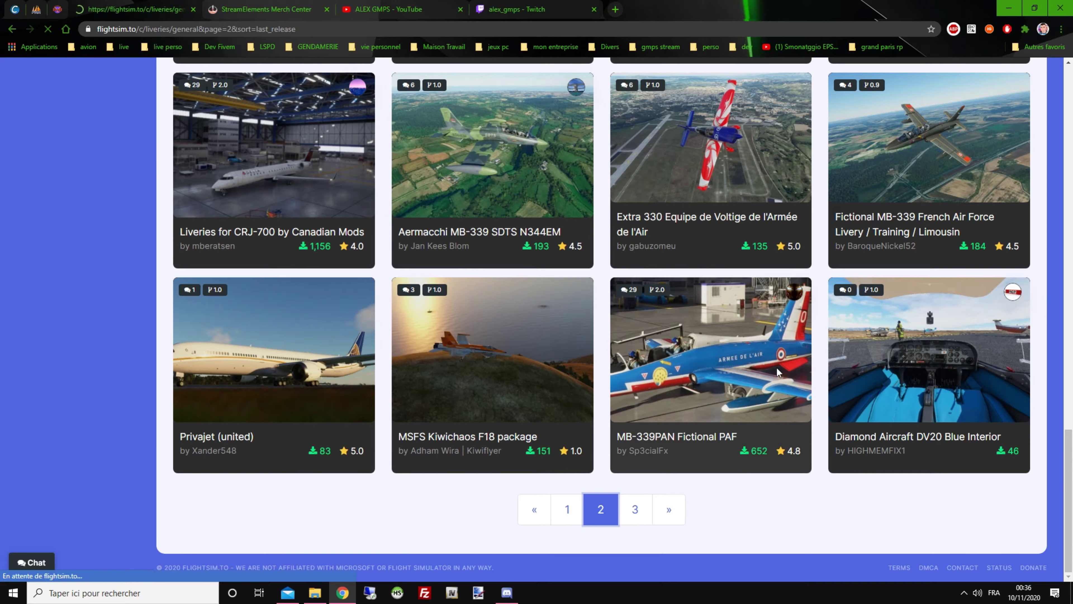
Look through the second page of General aircraft liveries.
scroll(469, 460, "down", 3)
scroll(473, 461, "down", 2)
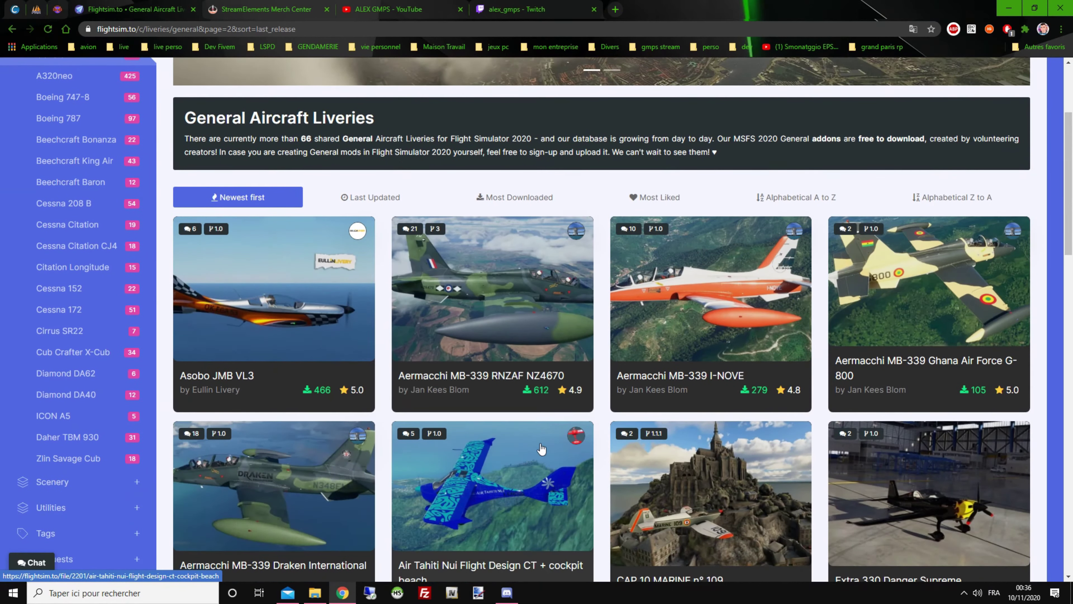
scroll(490, 399, "down", 15)
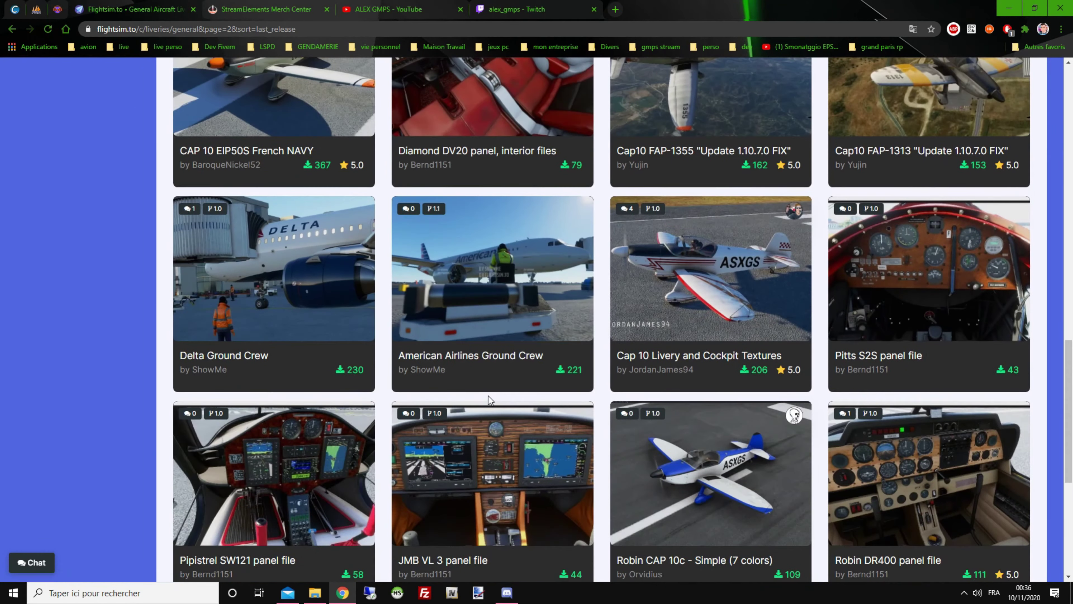
scroll(488, 396, "up", 20)
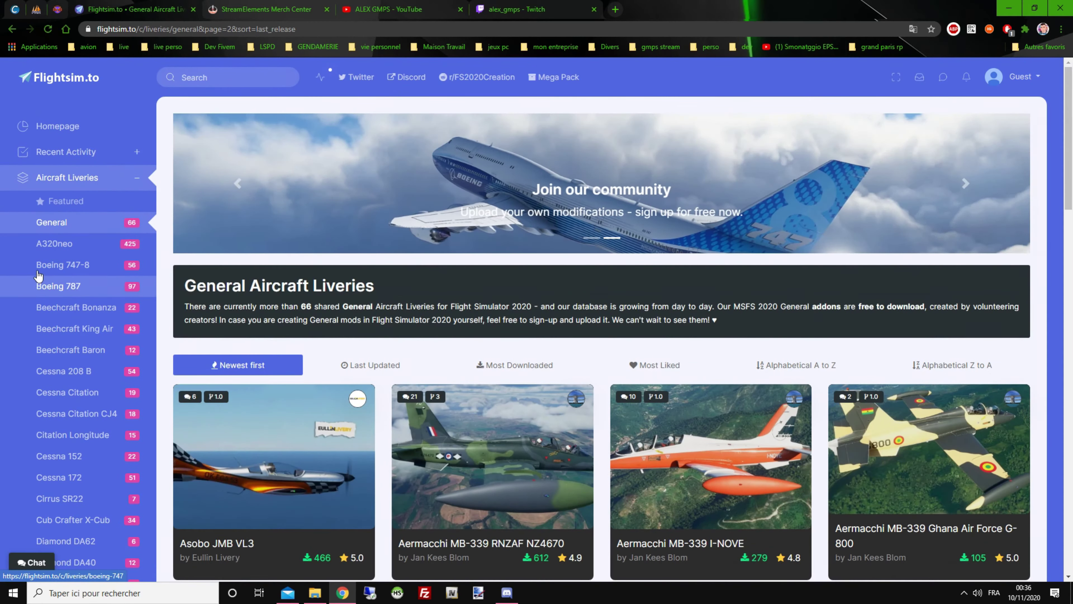
Open the A320neo aircraft liveries and look through the listed add-ons.
left_click(50, 248)
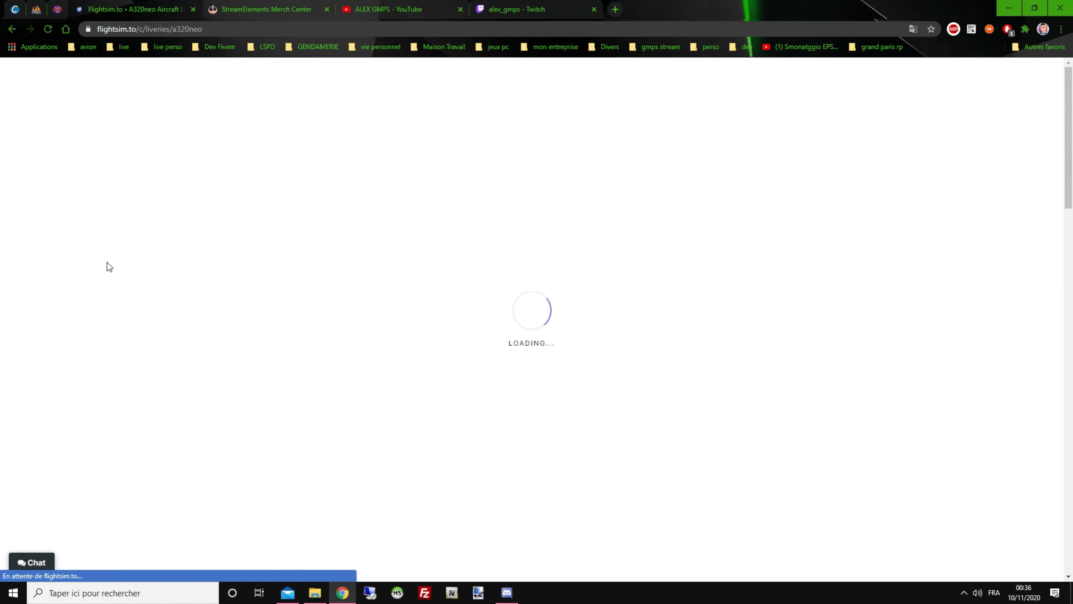
scroll(444, 457, "down", 3)
scroll(445, 457, "down", 5)
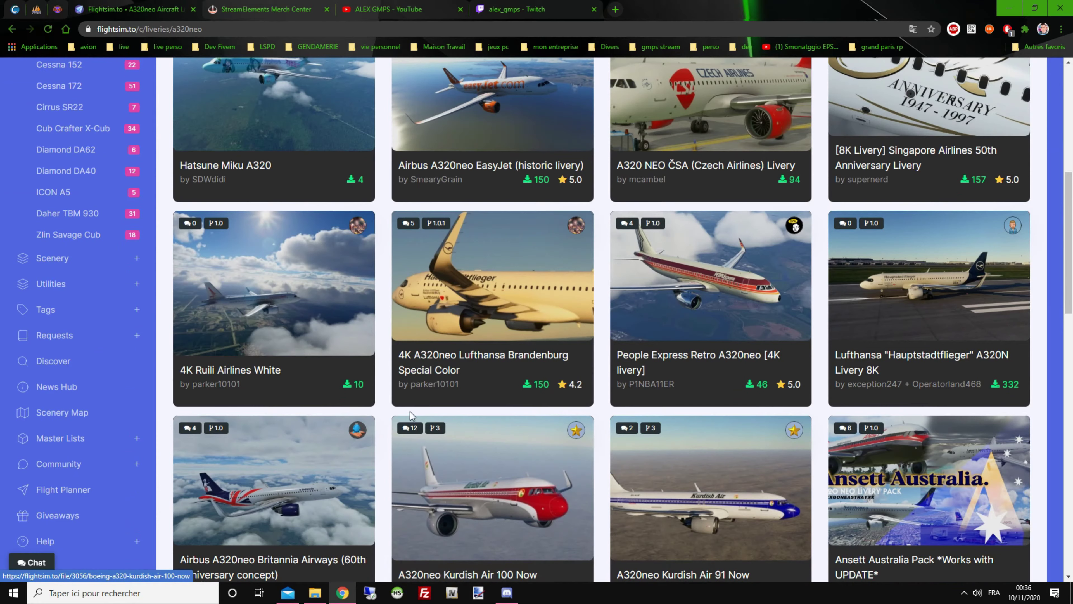
scroll(410, 413, "down", 15)
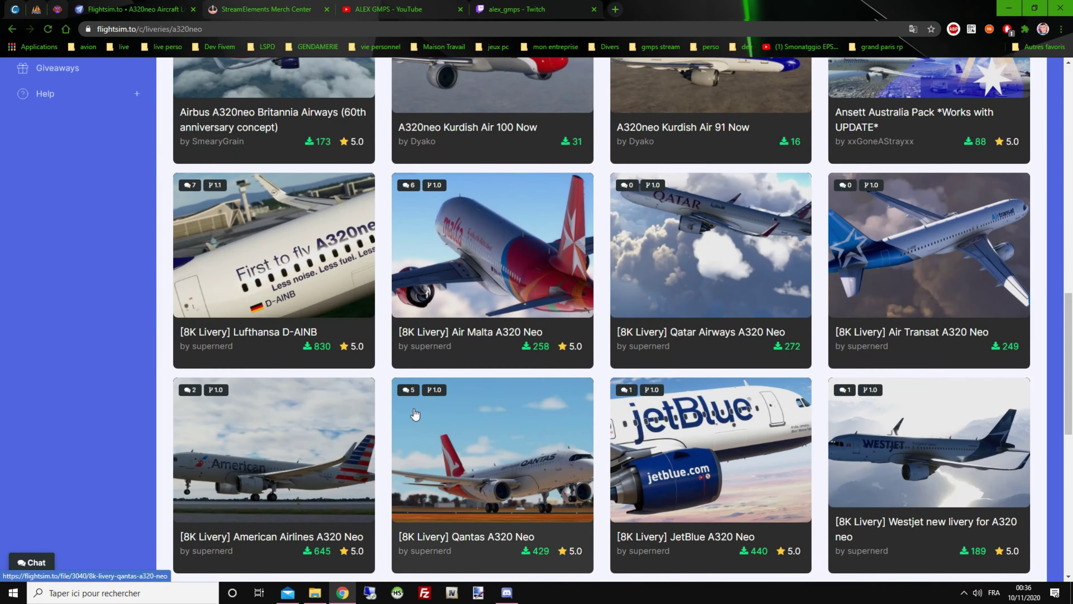
scroll(410, 409, "up", 20)
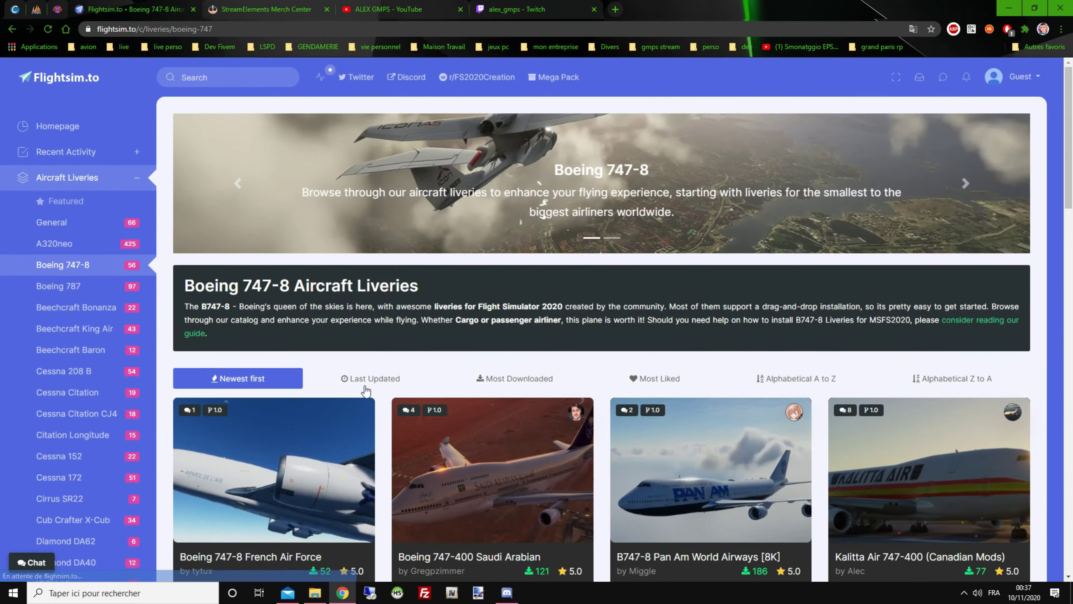
Look through the Boeing 747-8 liveries on the first and second result pages.
scroll(516, 428, "down", 5)
scroll(516, 428, "down", 5)
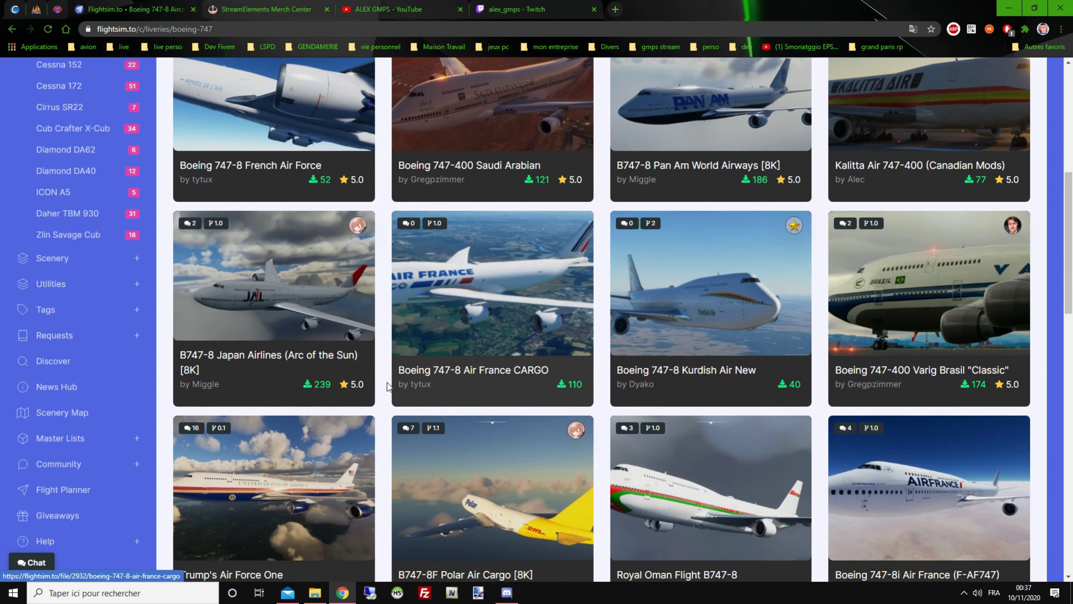
scroll(470, 423, "down", 6)
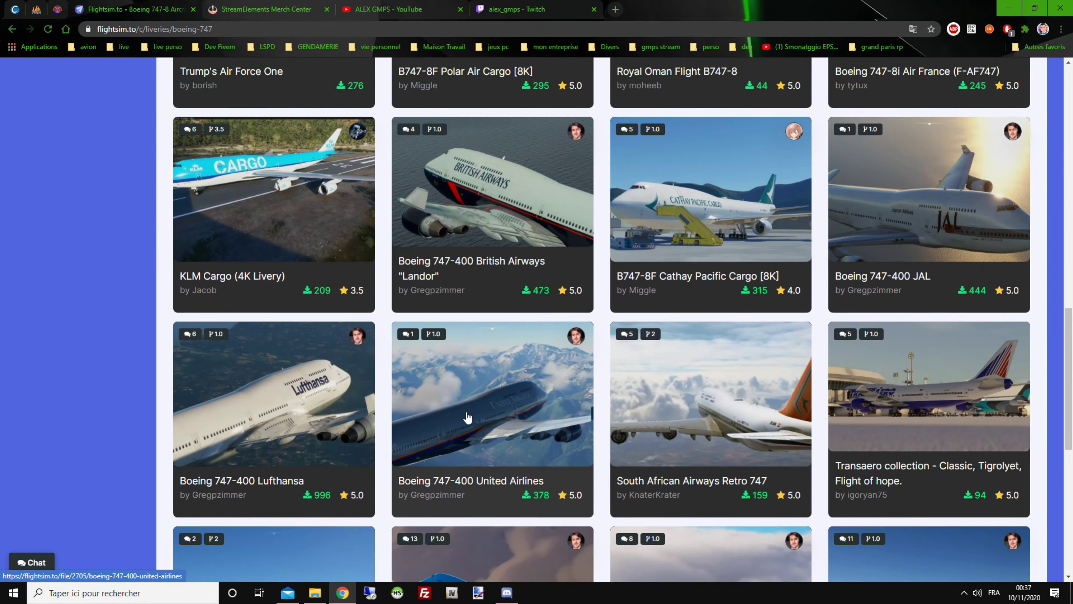
scroll(463, 412, "down", 5)
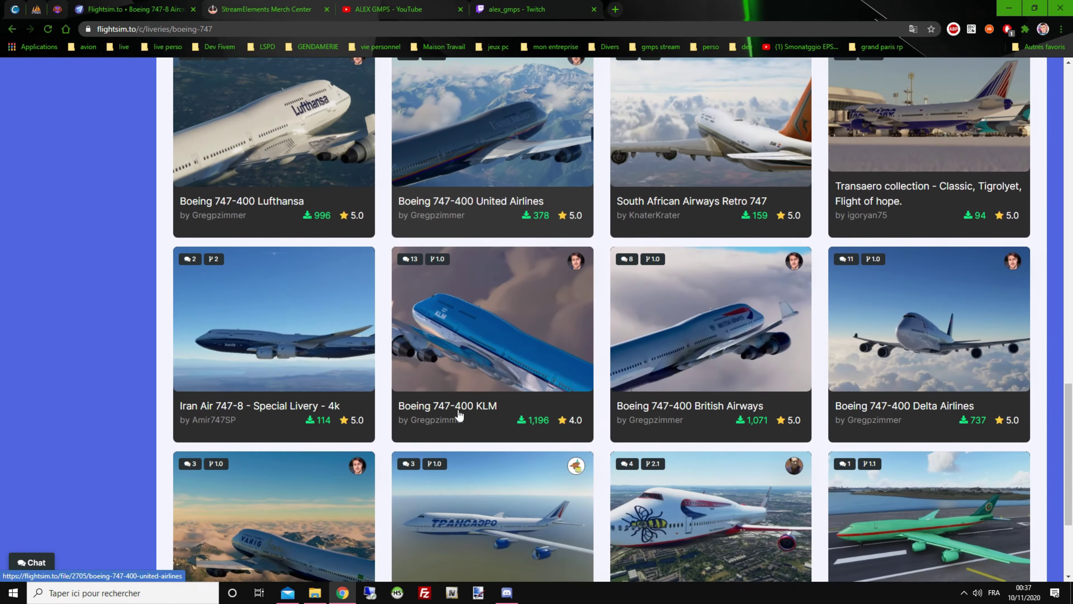
scroll(457, 410, "down", 4)
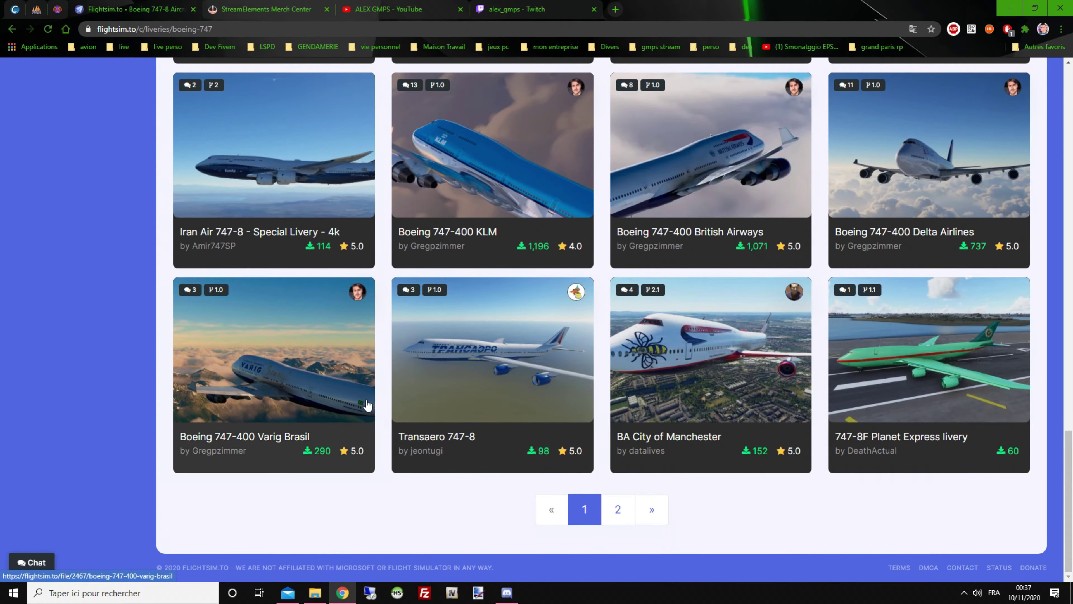
left_click(618, 509)
scroll(367, 350, "down", 15)
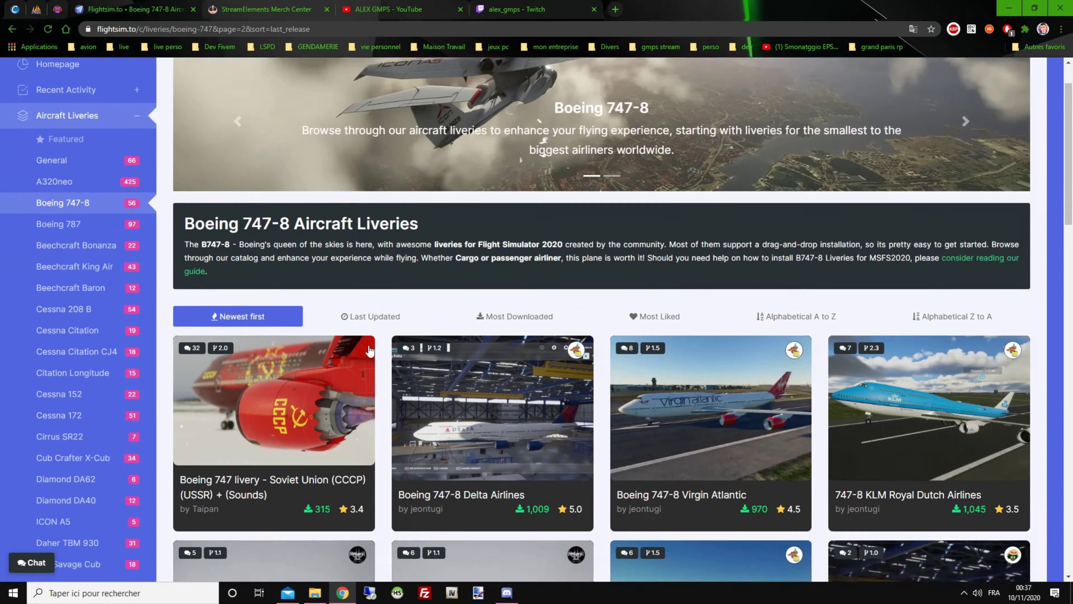
scroll(368, 350, "up", 20)
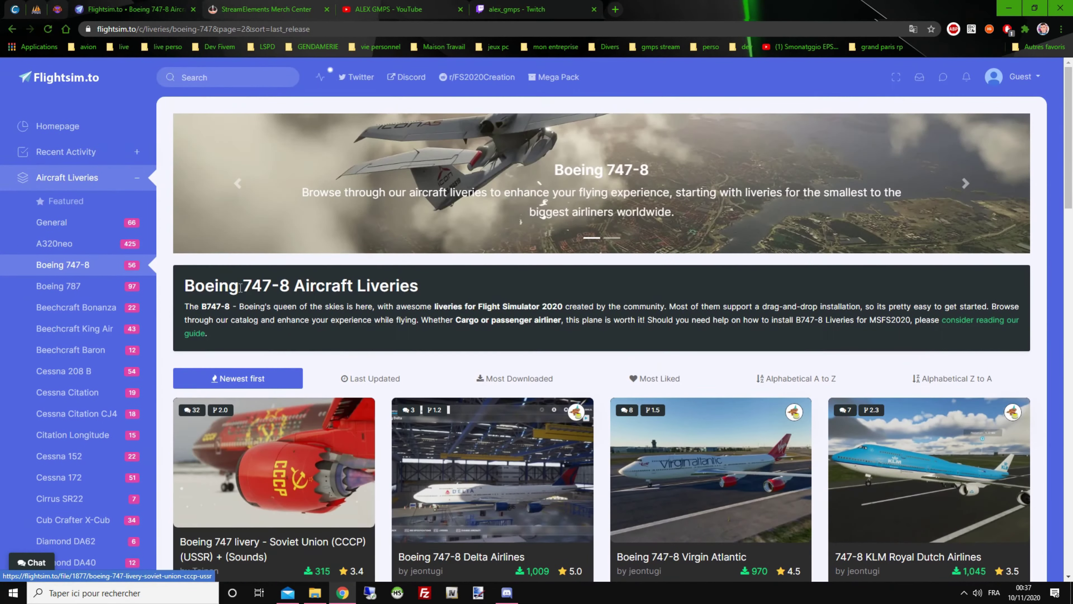
scroll(253, 292, "down", 13)
scroll(253, 292, "up", 13)
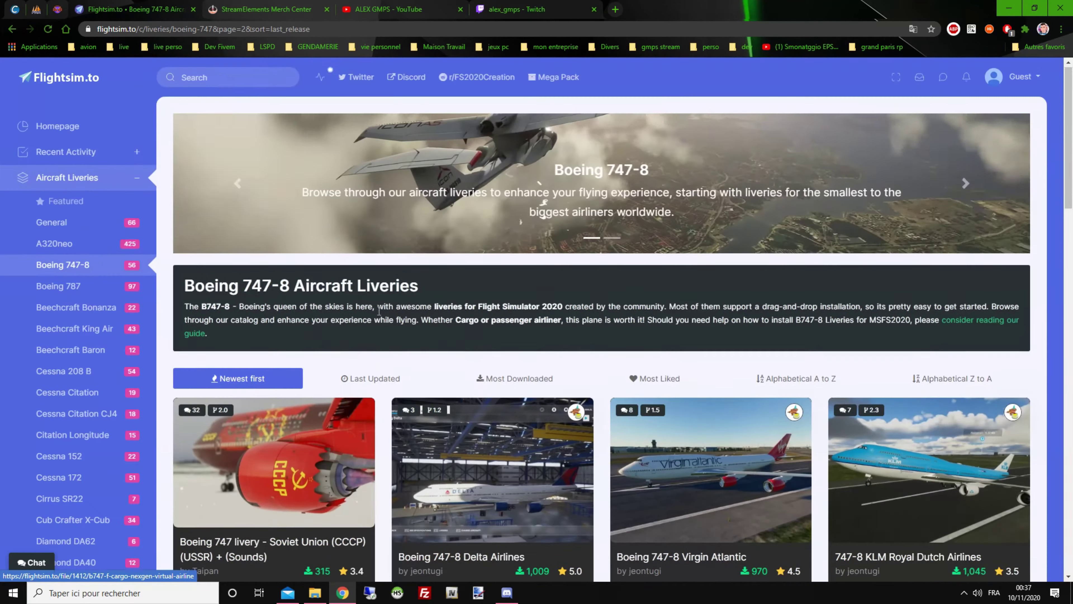
Return to the General aircraft liveries and open the file page of Aermacchi MB-339 Stock Liveries without Wing Tip Tanks.
left_click(77, 224)
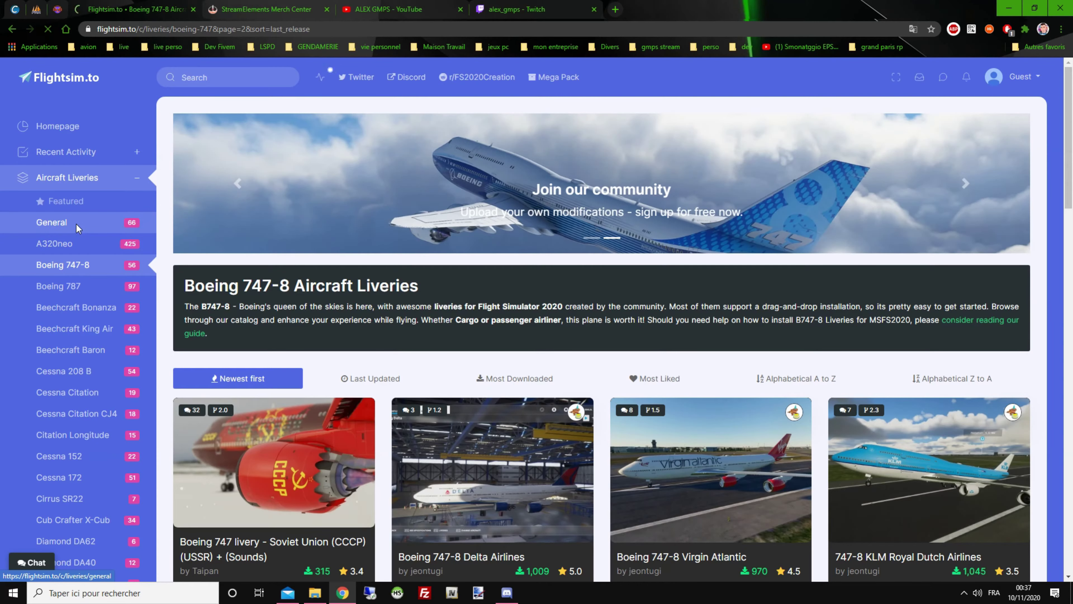
scroll(289, 411, "down", 10)
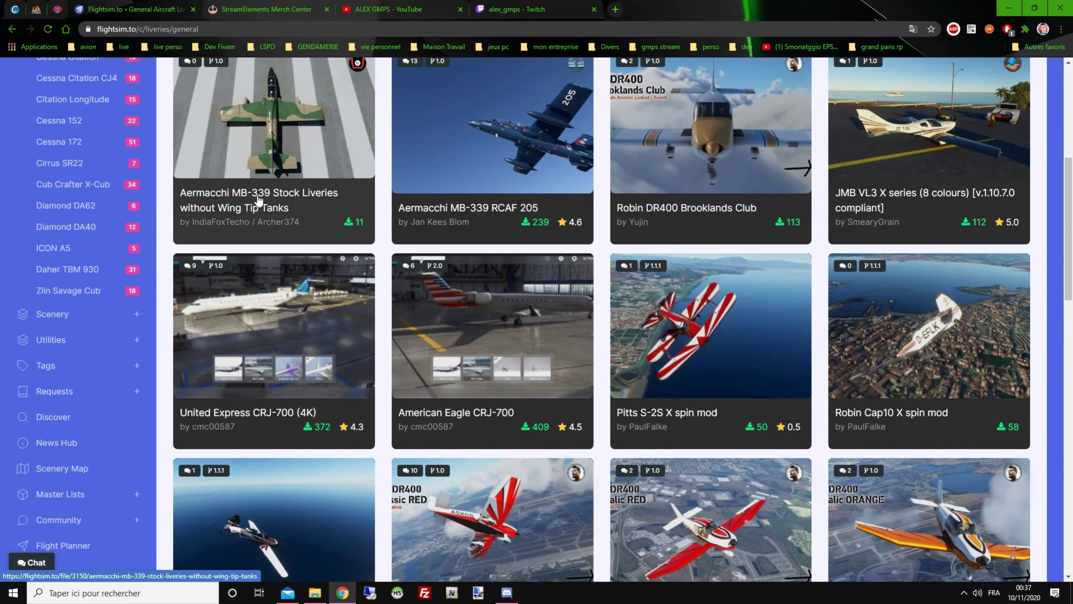
scroll(181, 338, "up", 6)
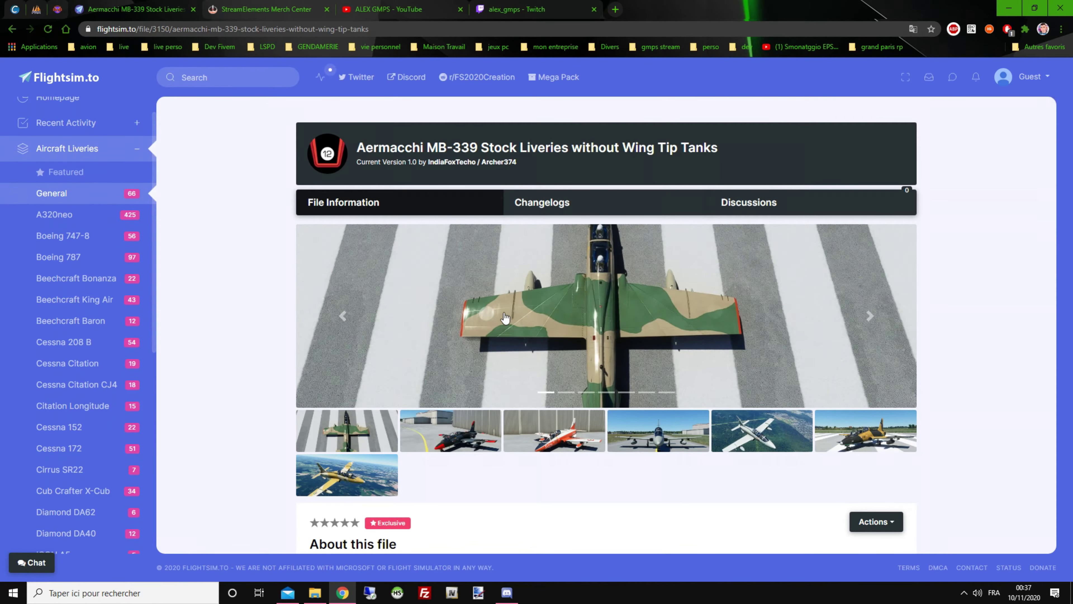
View the Aermacchi MB-339 livery pack's screenshots one after another in the enlarged gallery, and close it.
left_click(393, 438)
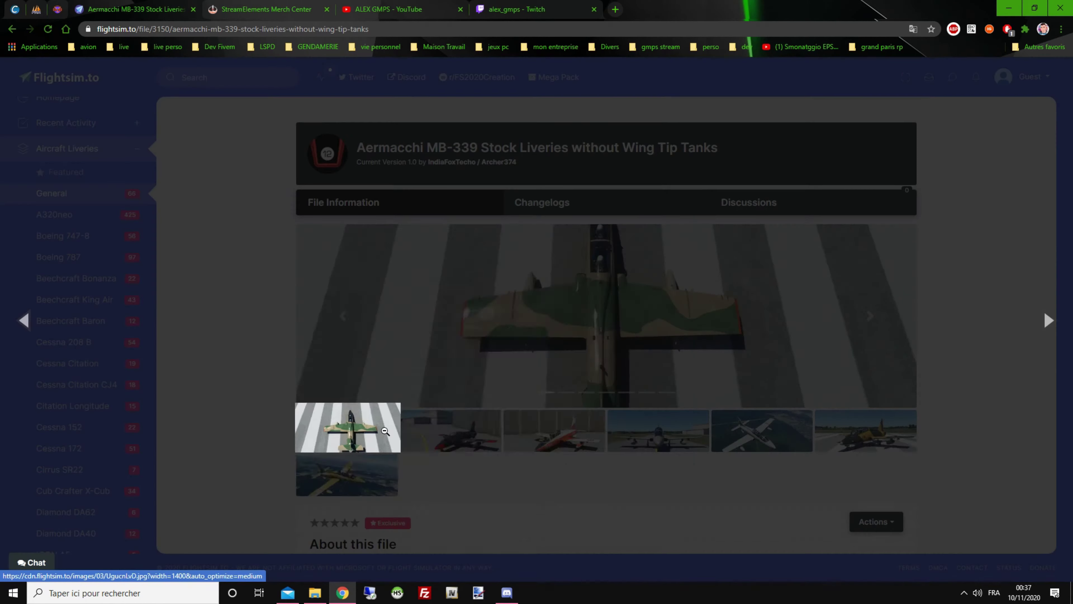
left_click(1049, 321)
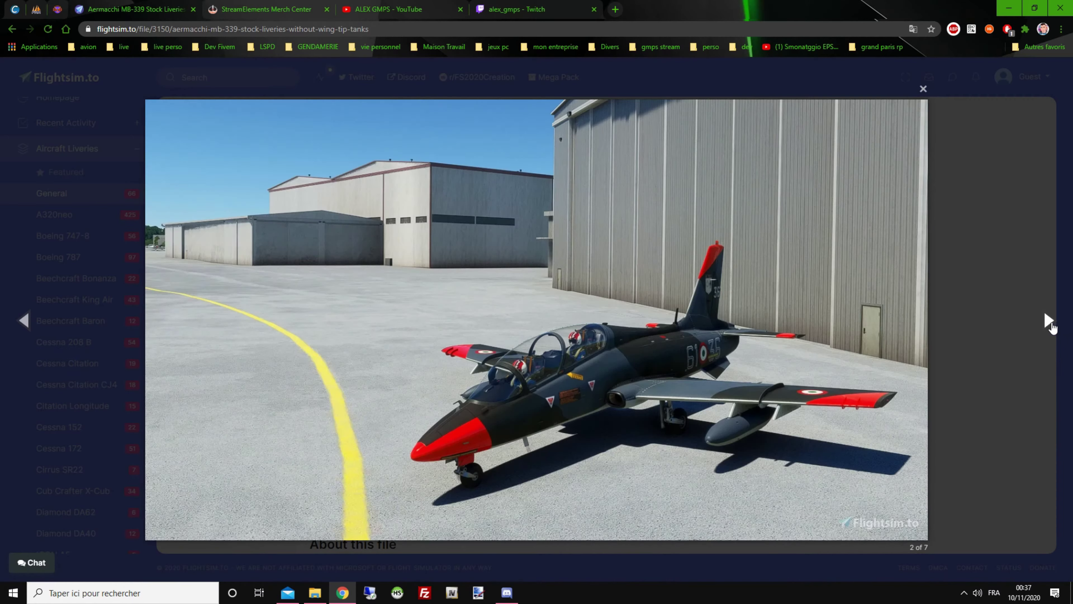
left_click(1049, 322)
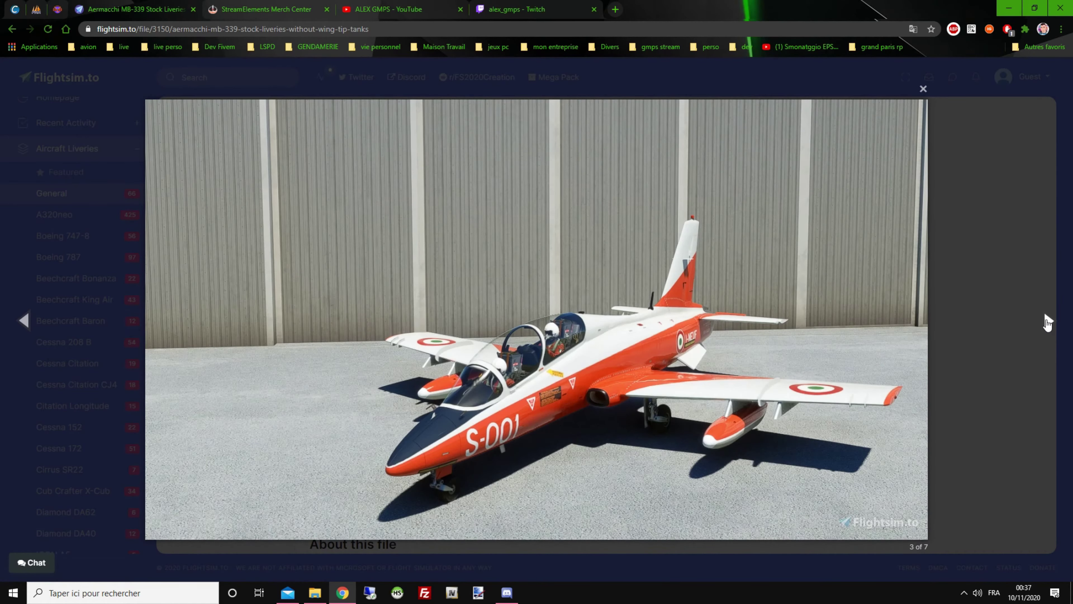
left_click(1048, 323)
left_click(1048, 321)
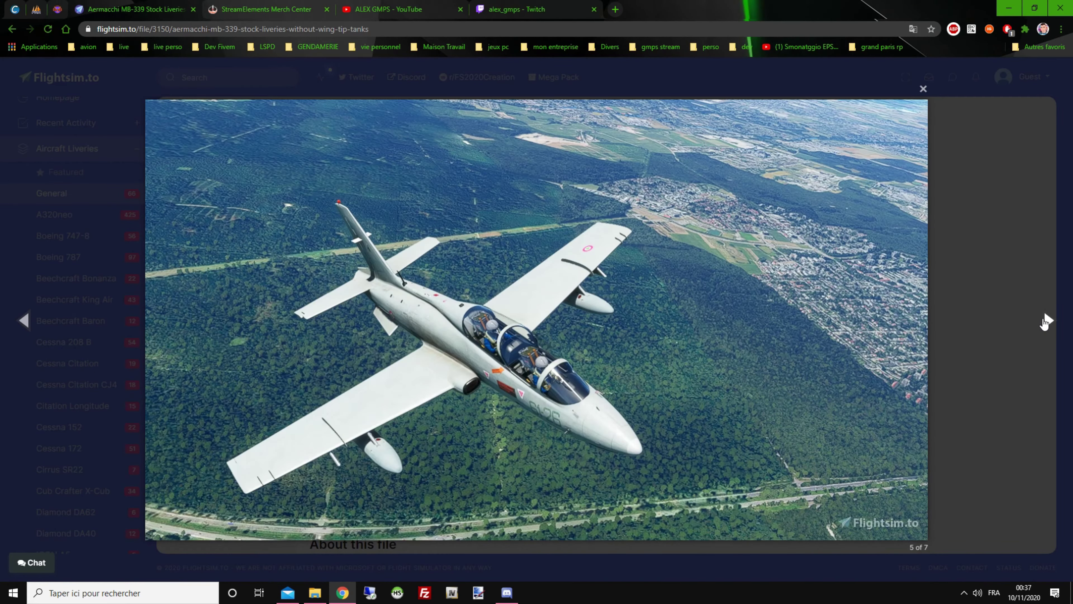
left_click(1048, 321)
left_click(1047, 322)
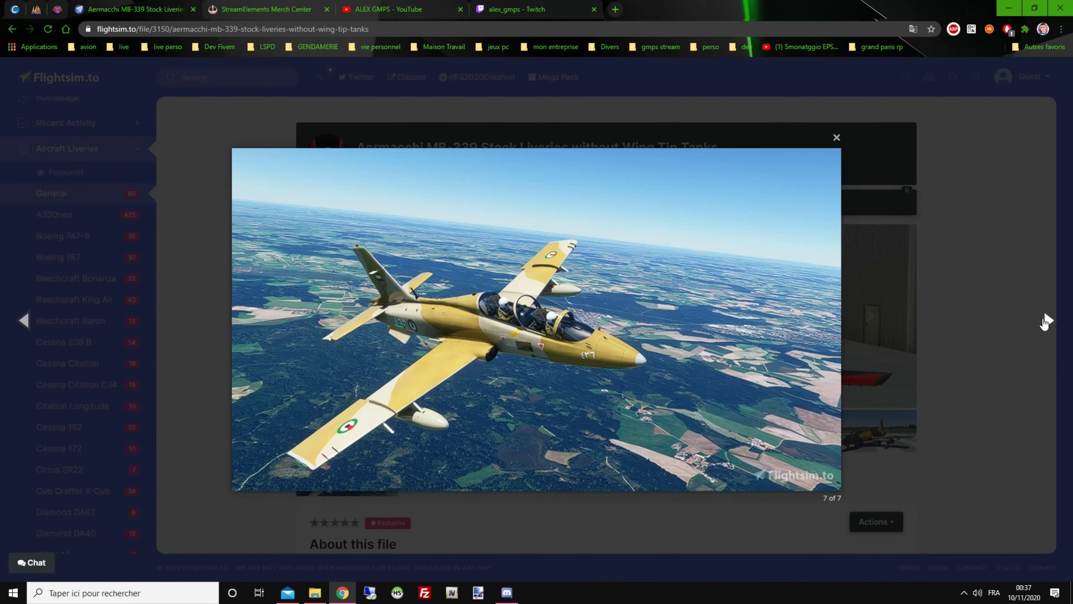
left_click(1046, 321)
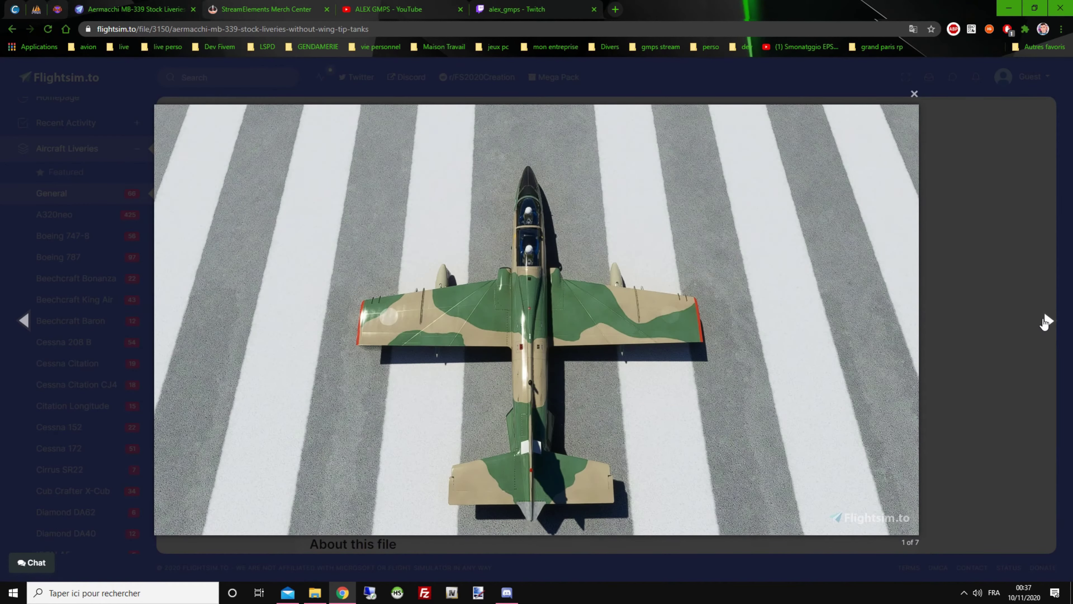
left_click(1045, 321)
key("Escape")
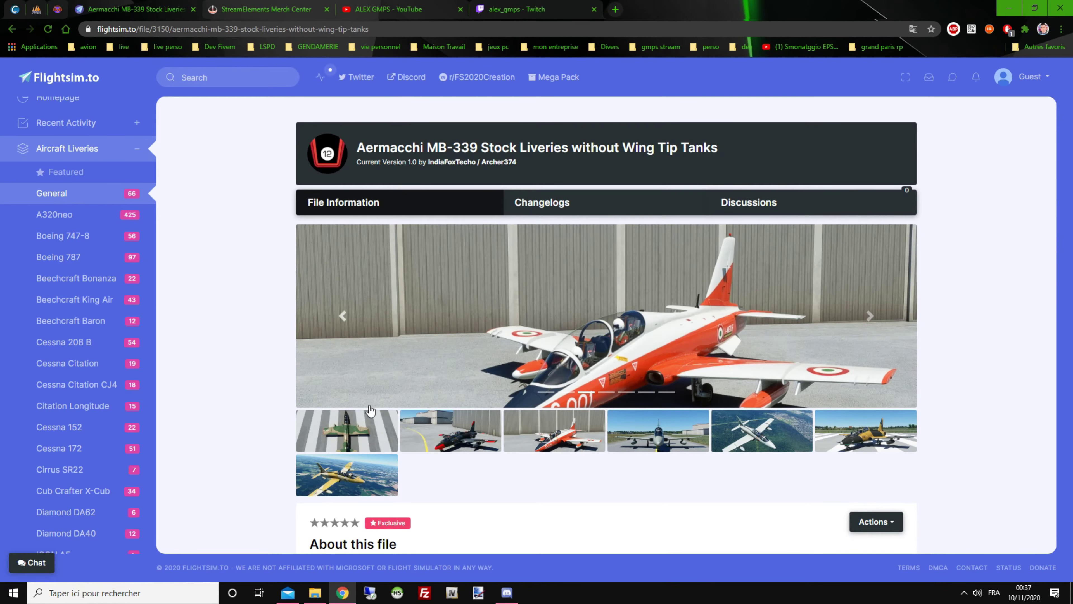
Download version 1.0 of the livery pack, completing the robot check, and save the ZIP archive mb339pan_stockliveries_UW0Rb in the avion folder under Téléchargements.
scroll(596, 352, "down", 5)
scroll(491, 316, "up", 5)
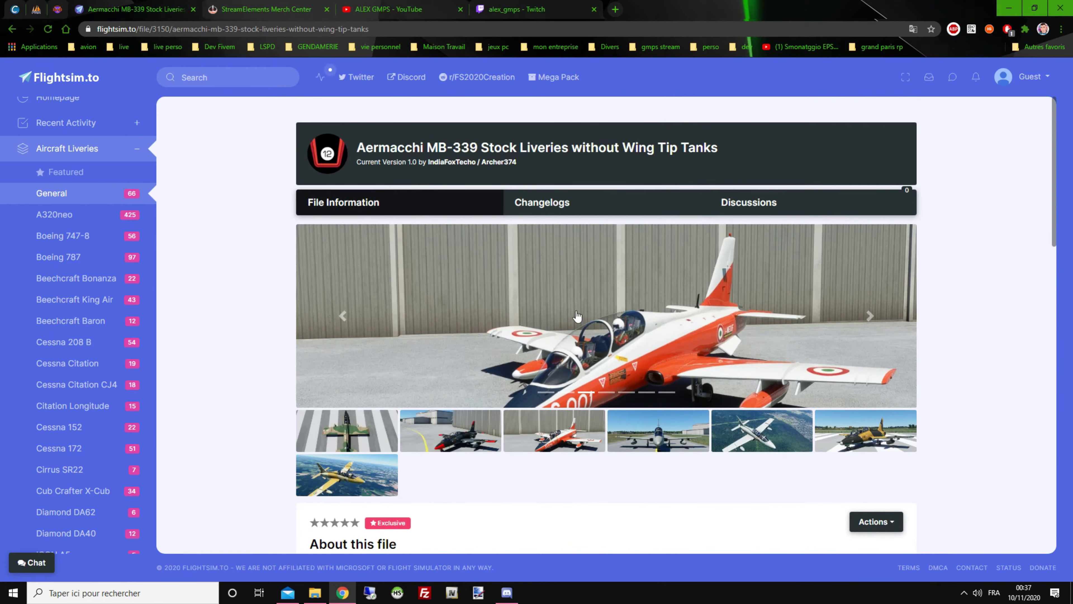
scroll(718, 380, "down", 2)
scroll(451, 361, "down", 10)
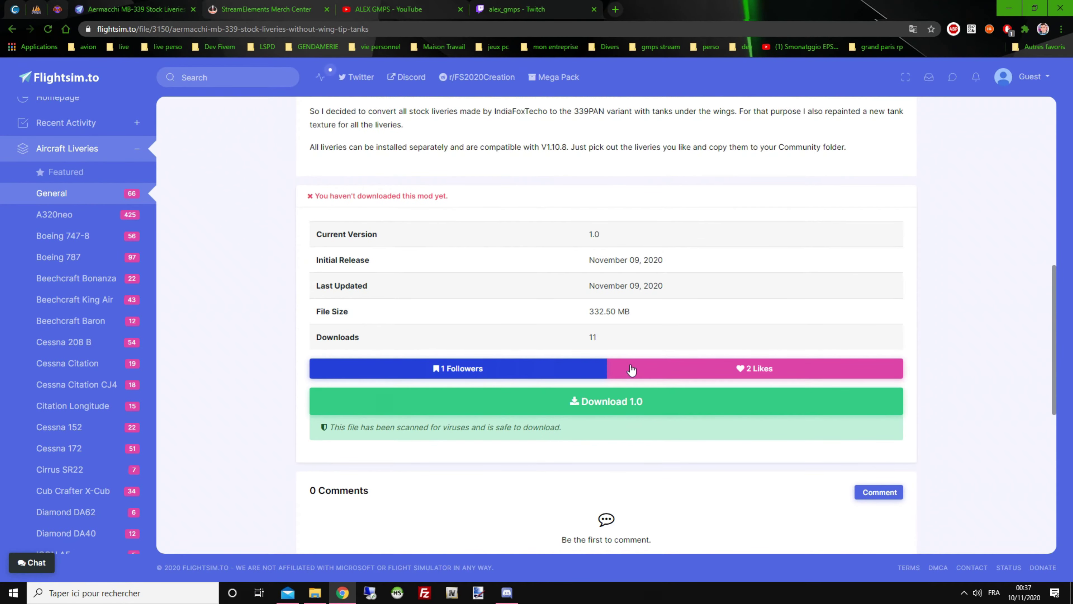
left_click(625, 405)
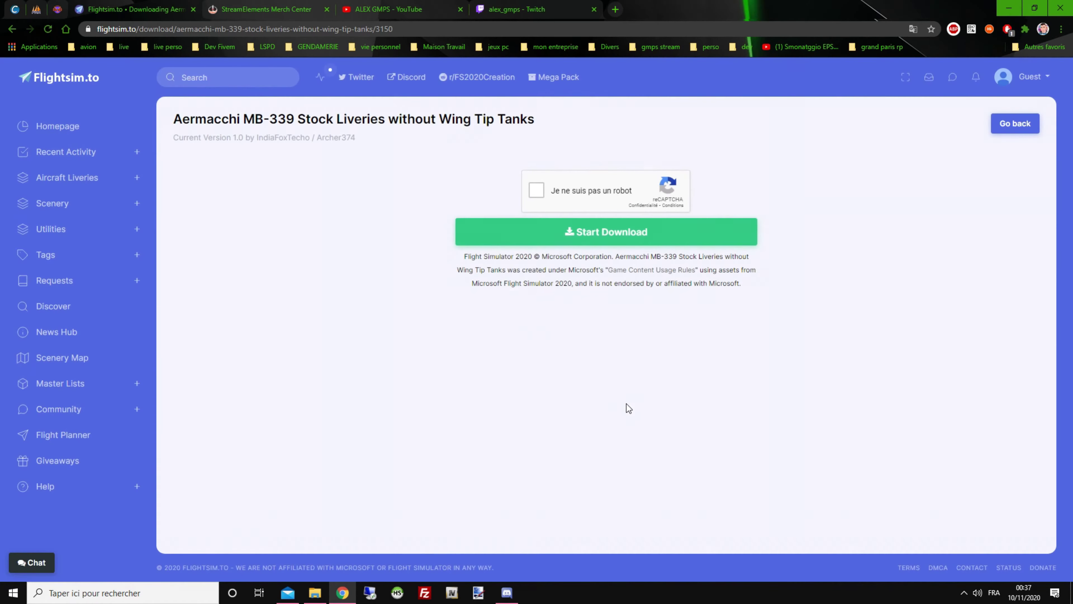
left_click(536, 190)
left_click(582, 234)
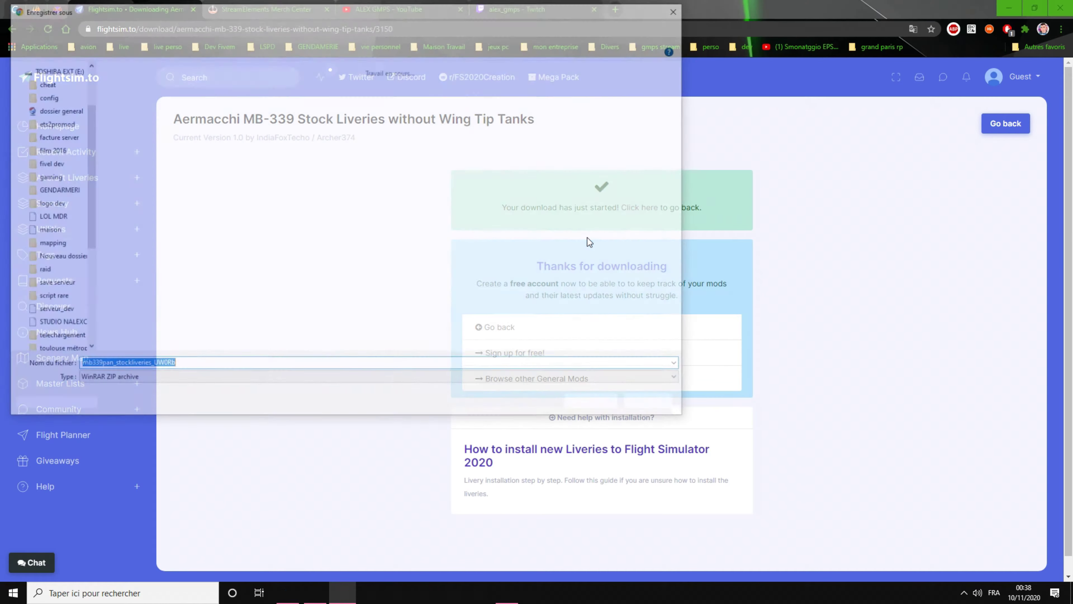
double_click(131, 105)
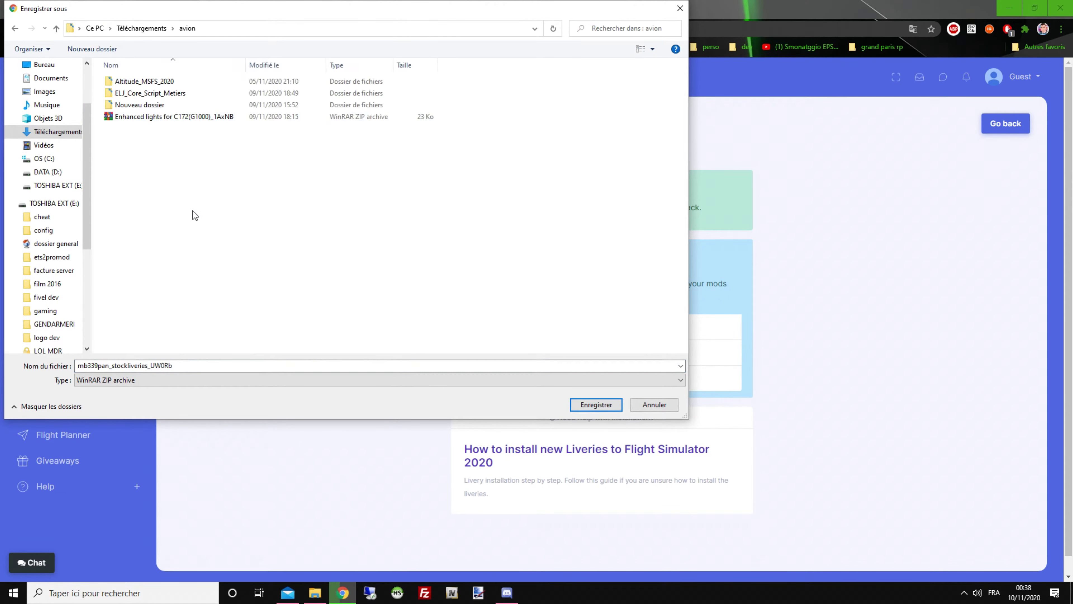
left_click(590, 405)
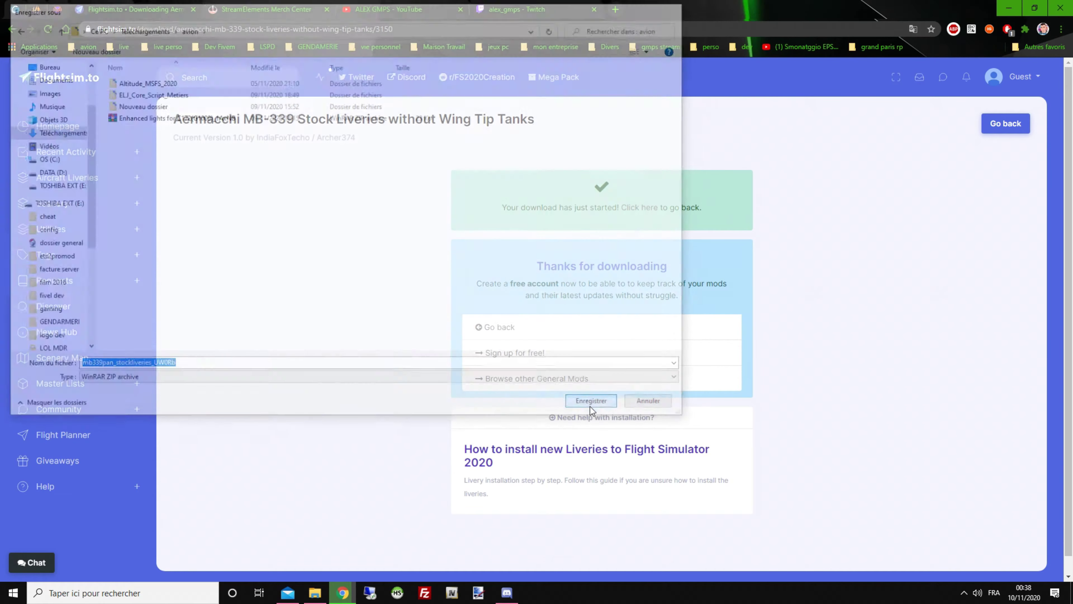
Open the avion folder within Téléchargements in File Explorer and refresh its file list.
right_click(314, 593)
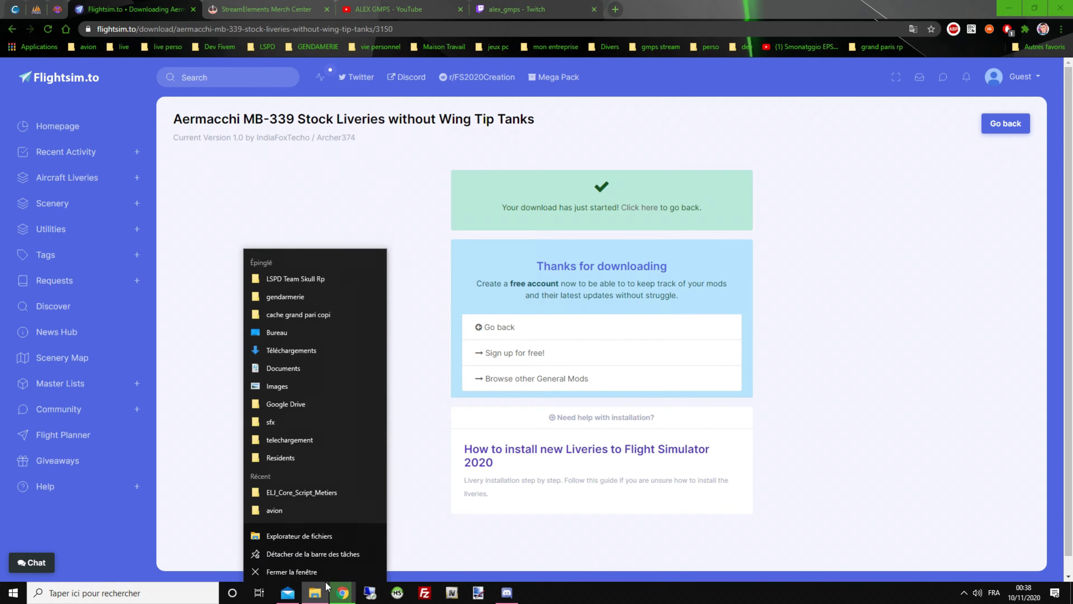
left_click(279, 347)
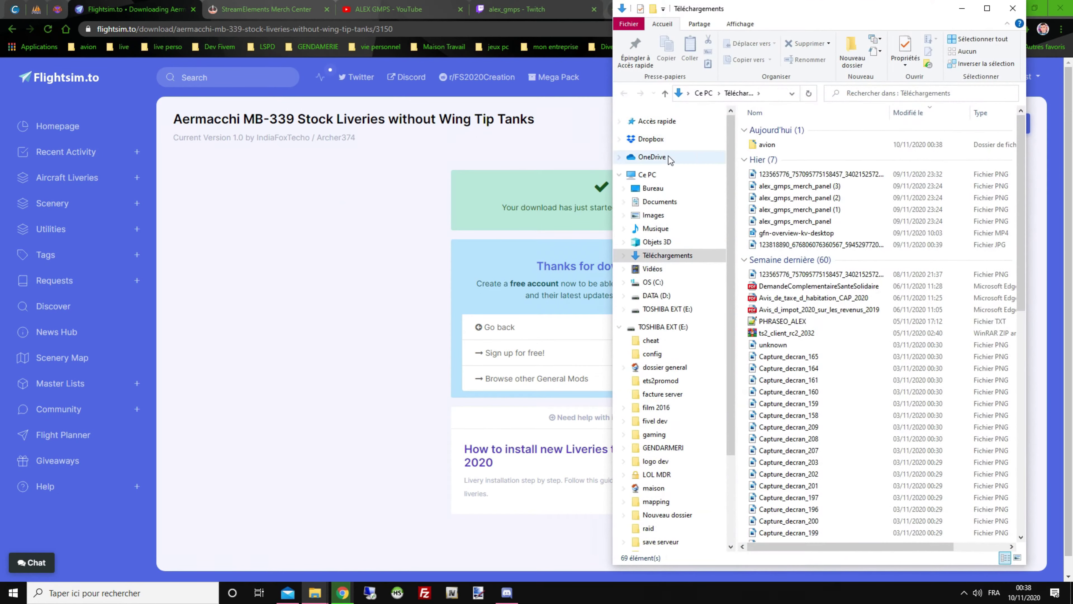
double_click(767, 144)
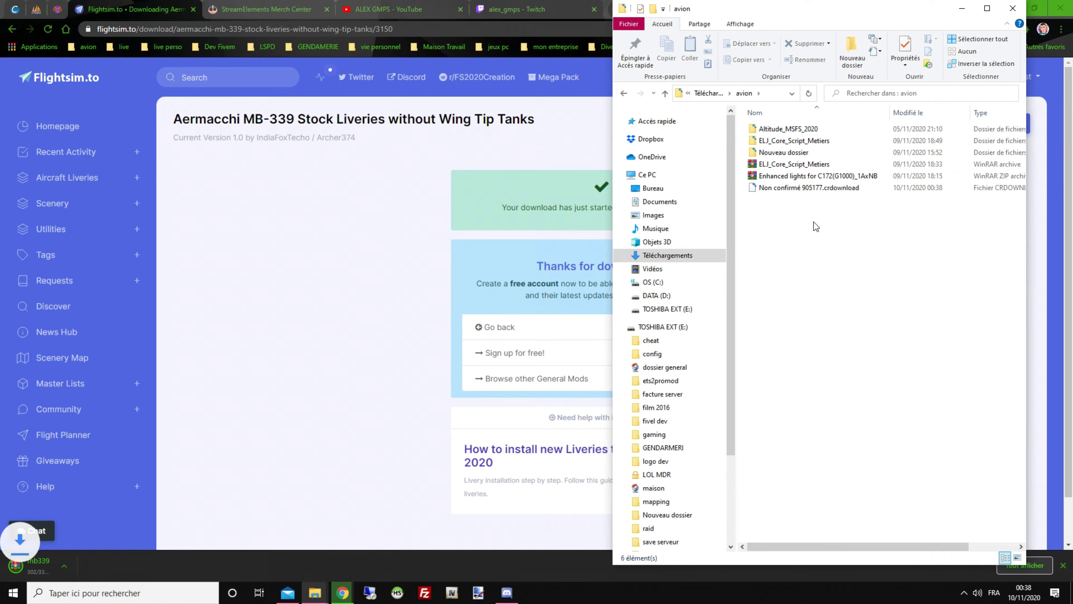
left_click(785, 190)
right_click(810, 283)
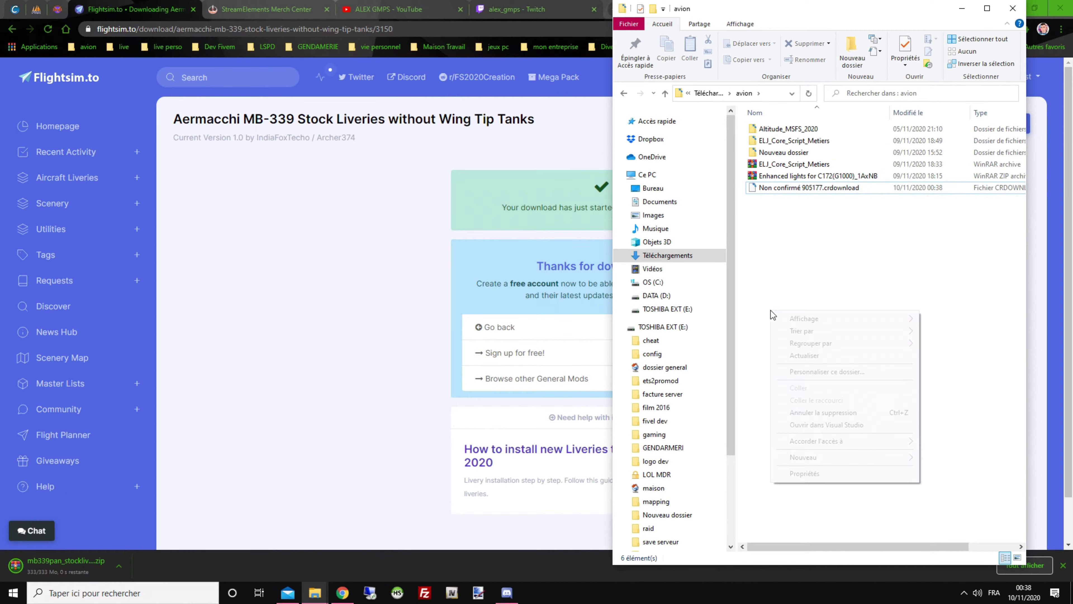
left_click(806, 360)
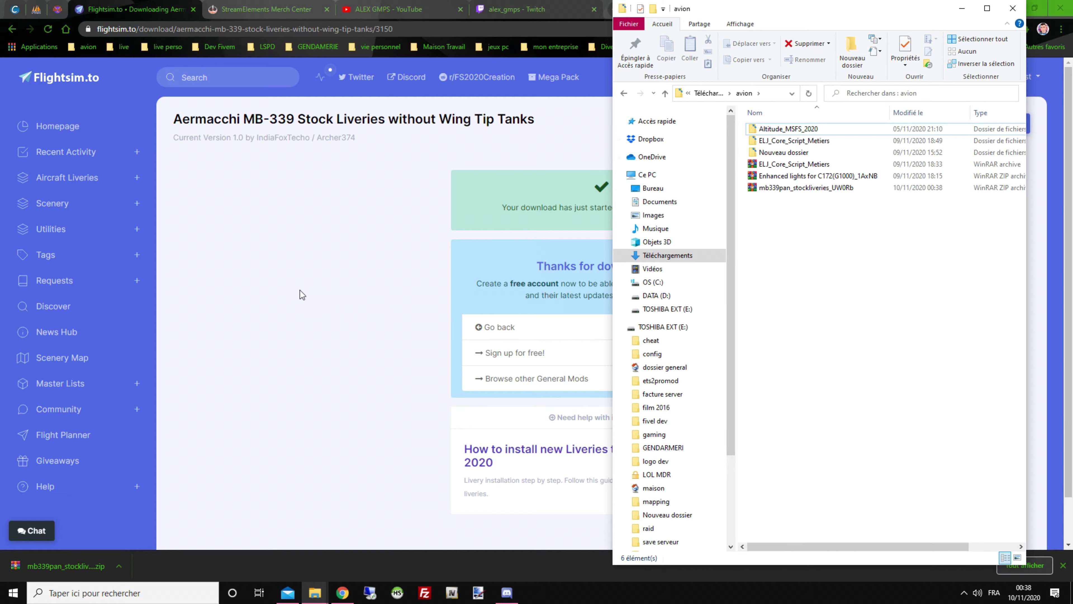
Open the mb339pan_stockliveries_UW0Rb archive in WinRAR, dismiss the trial notice, move the archive window aside and minimize the download folder and browser windows.
left_click(777, 189)
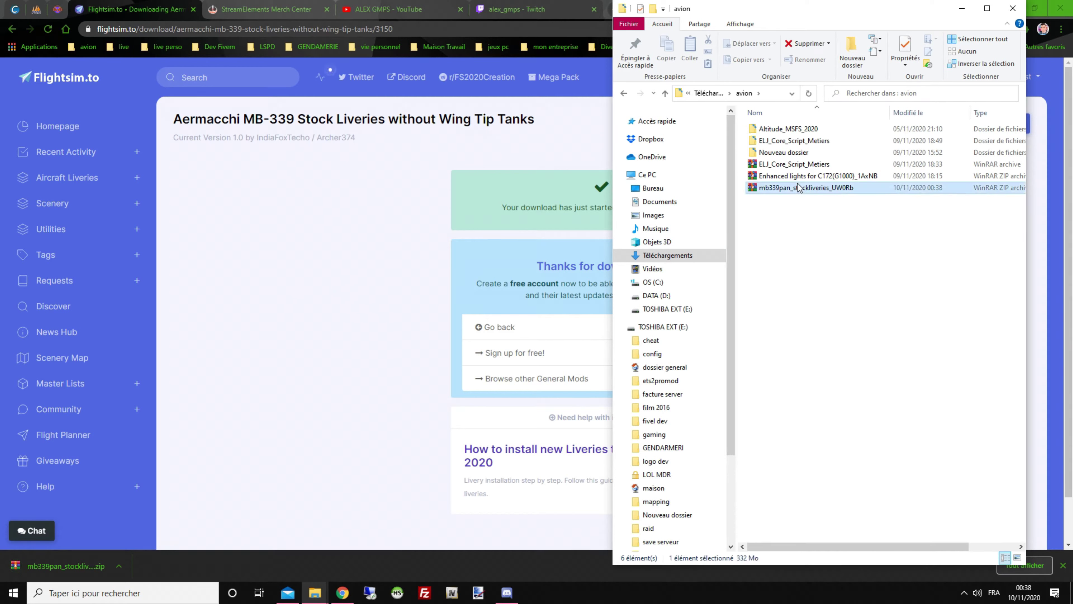
double_click(789, 189)
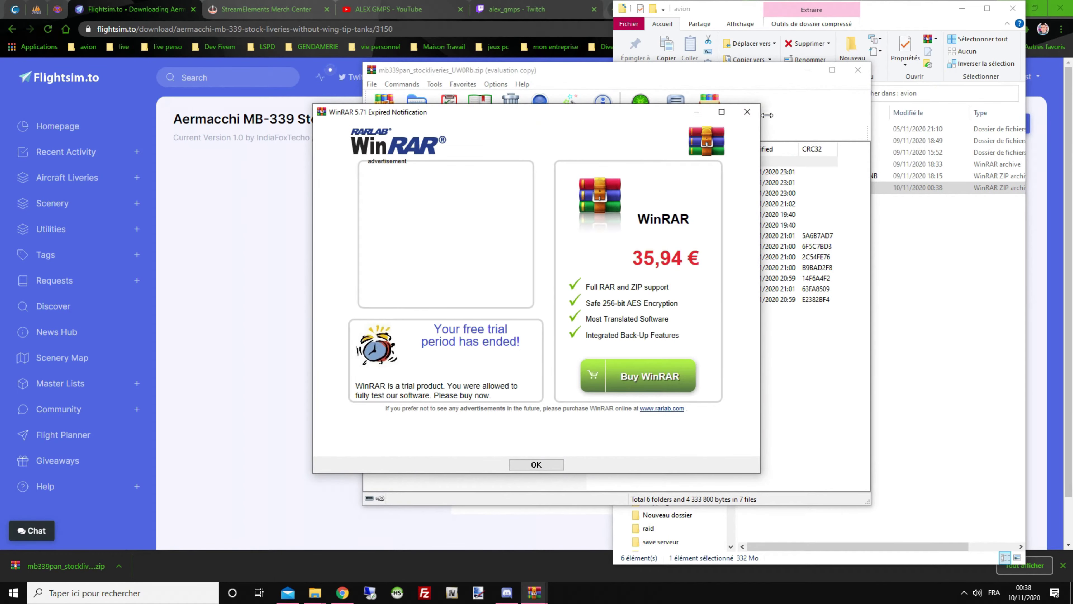
left_click(746, 112)
left_click_drag(604, 73, 810, 71)
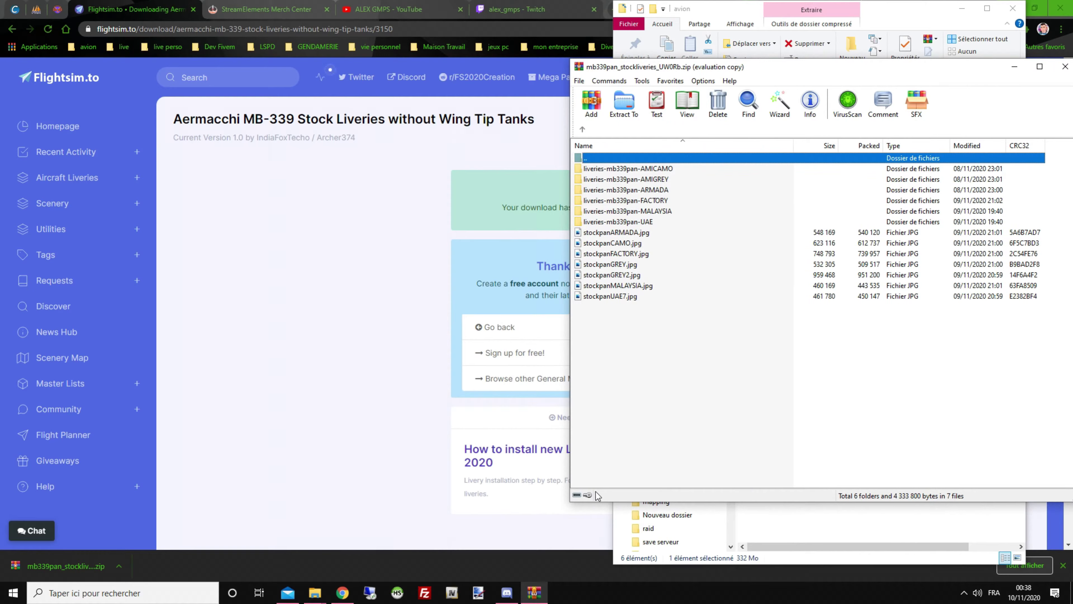
left_click(963, 10)
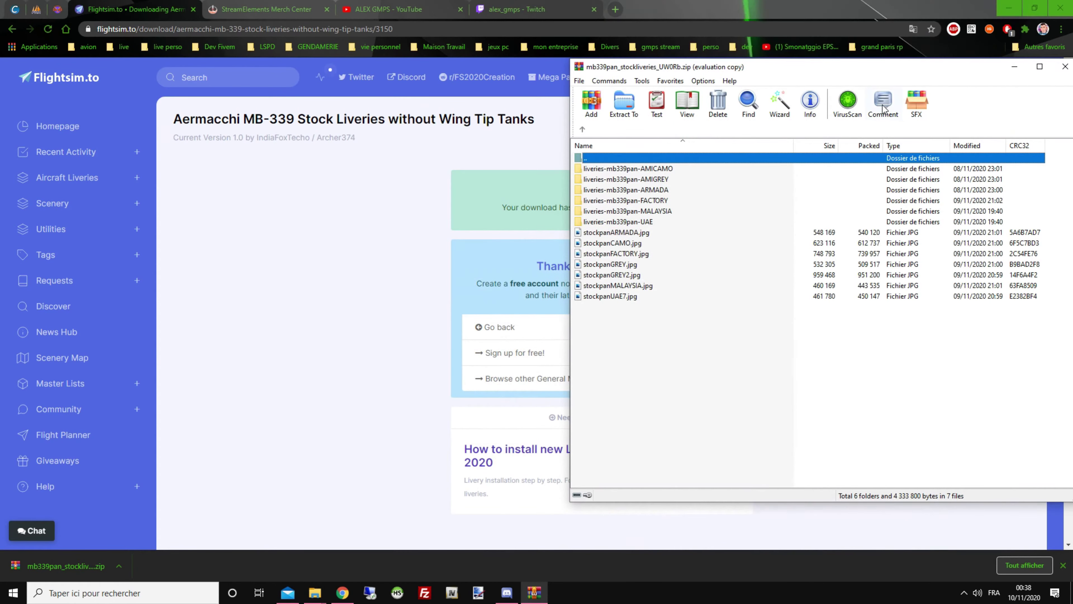
left_click(1009, 6)
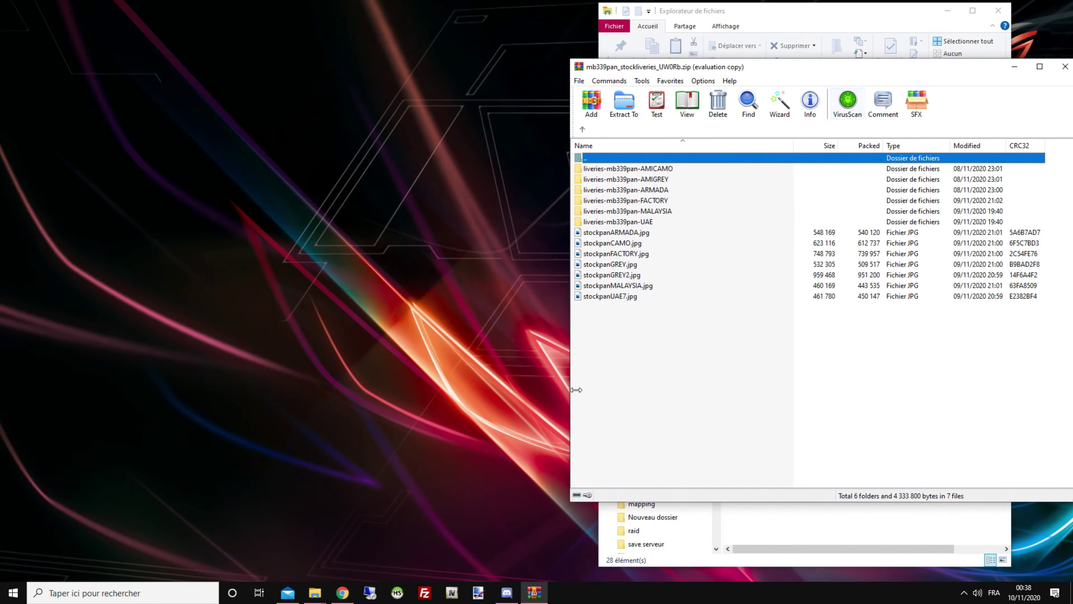
In the other File Explorer window, open the Community folder inside Jeux Installer's avion folder on DATA (D:).
left_click(736, 22)
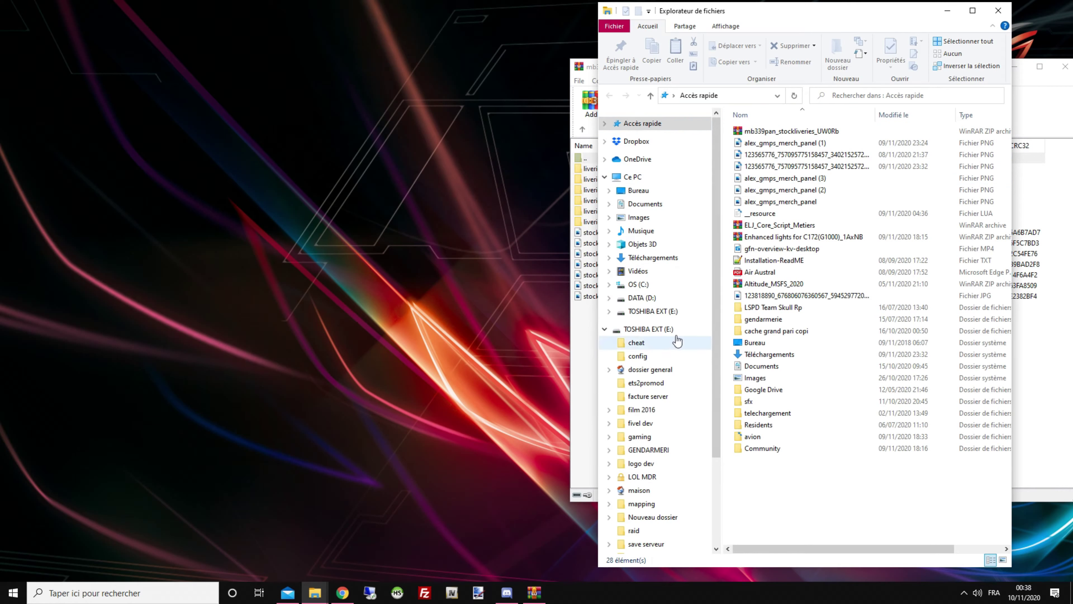
left_click(639, 297)
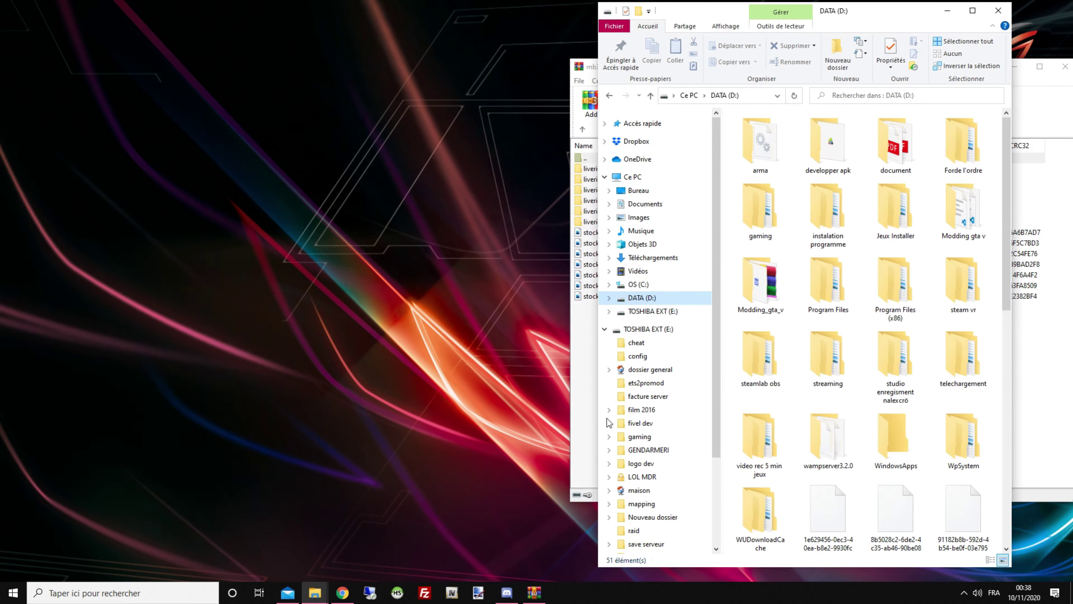
double_click(909, 233)
double_click(765, 140)
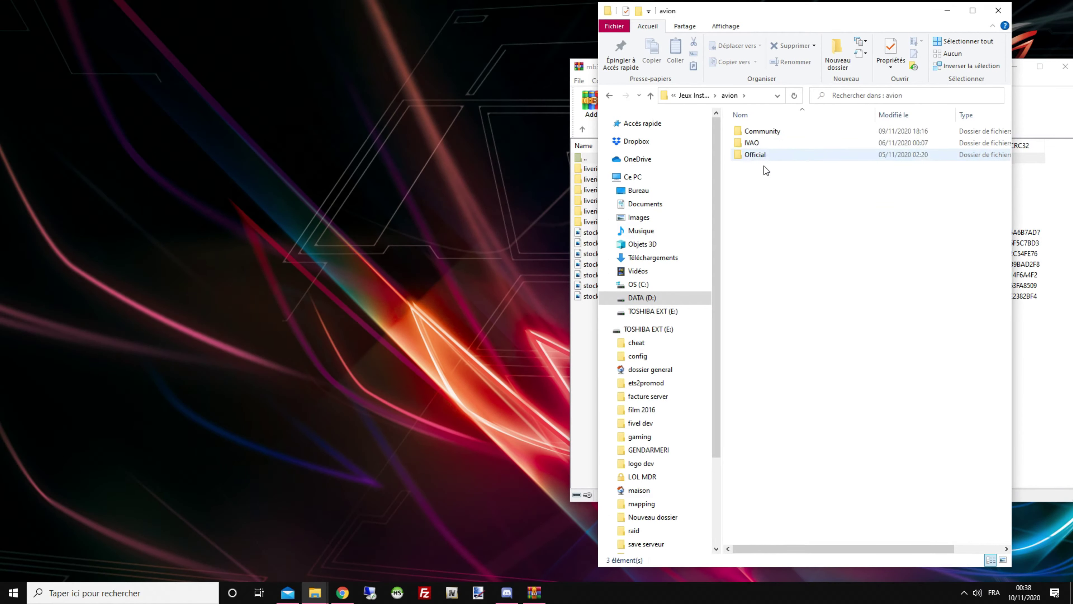
left_click(755, 145)
left_click(762, 132)
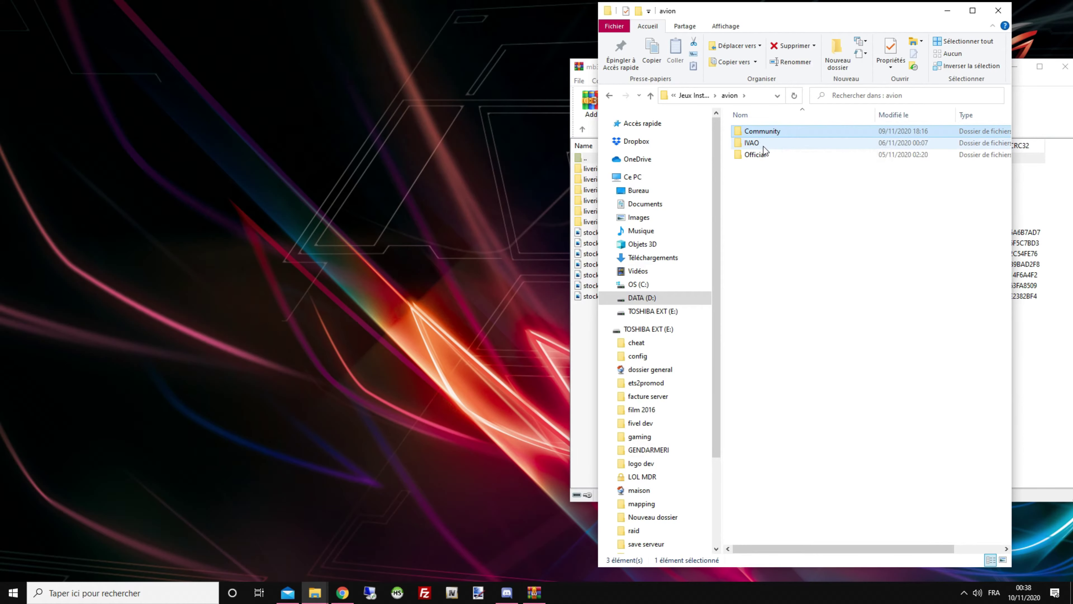
double_click(775, 129)
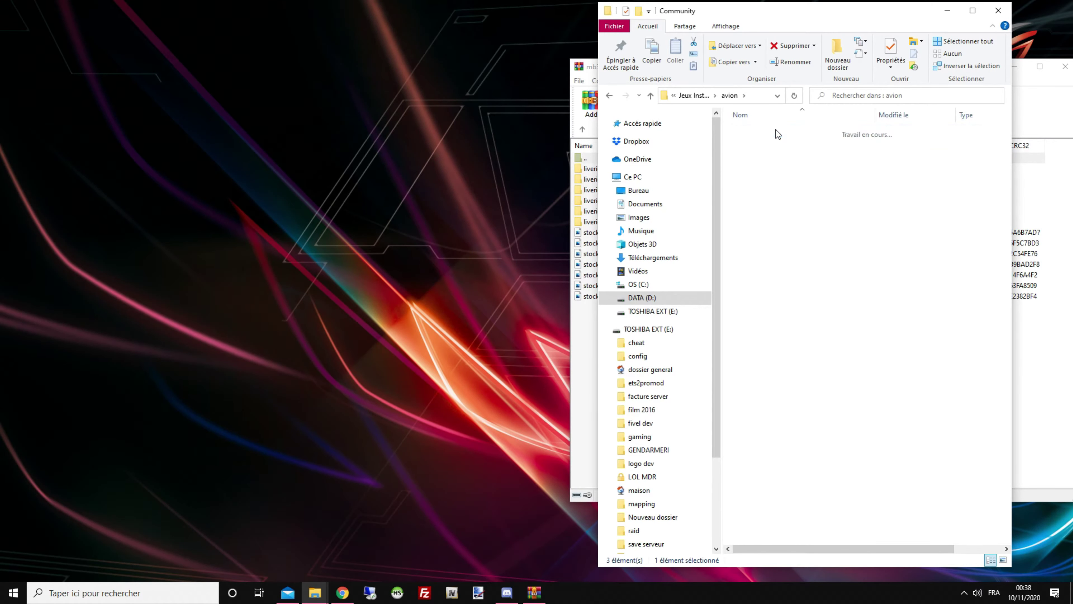
Place the Community folder window beside the archive window and look through the add-on folders it contains.
scroll(813, 266, "down", 5)
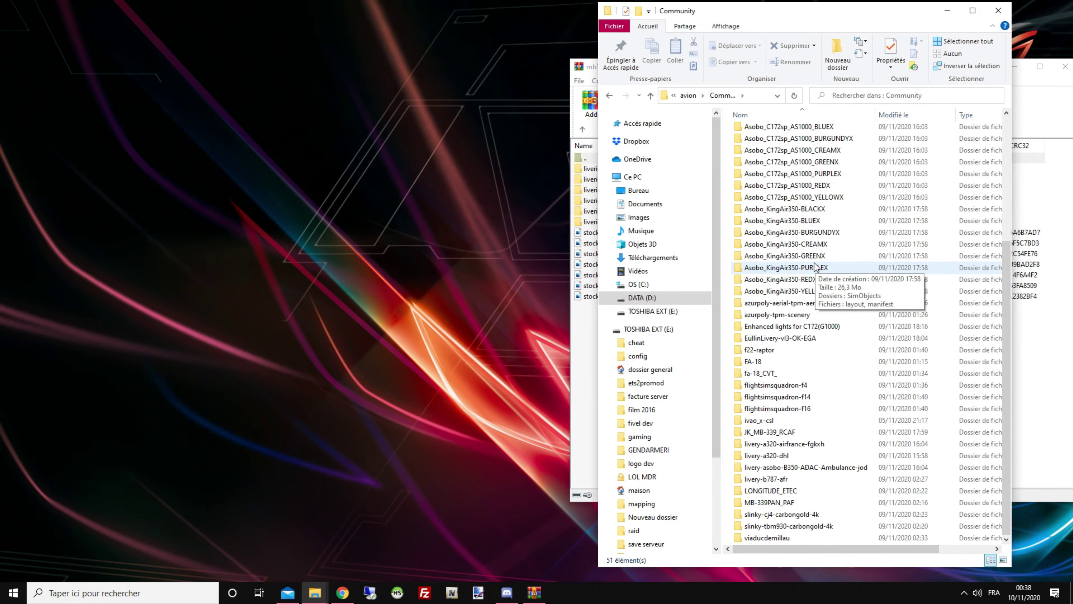
scroll(815, 270, "up", 5)
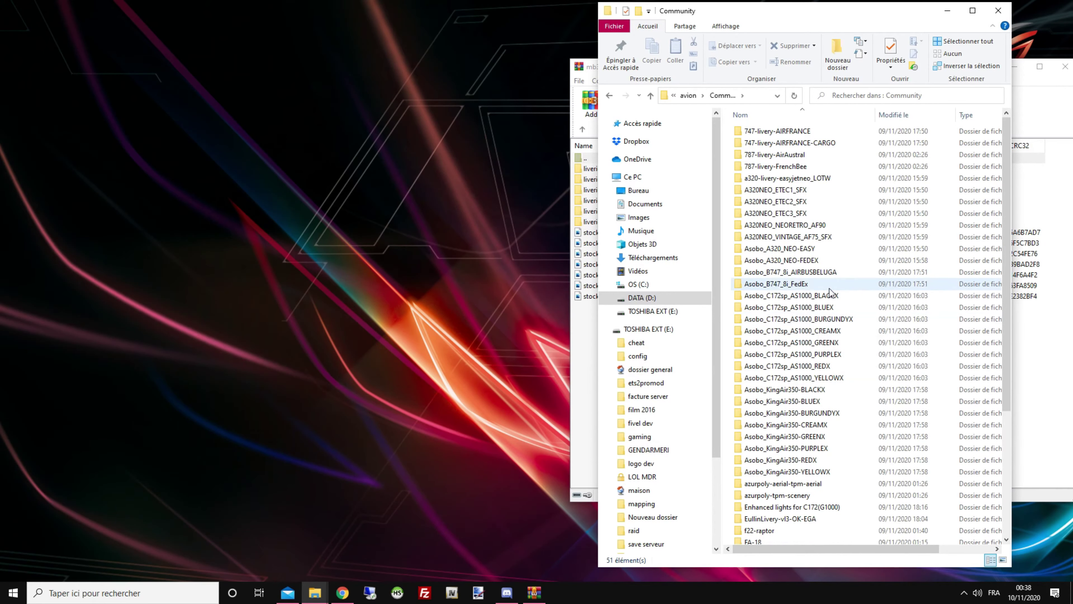
left_click_drag(795, 10, 333, 12)
scroll(350, 198, "down", 5)
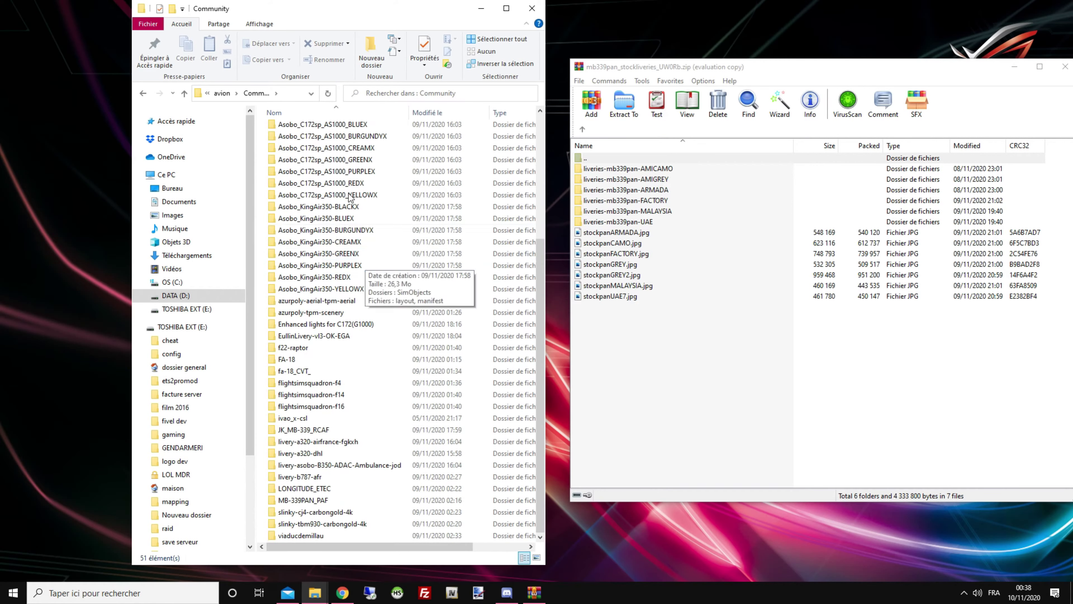
scroll(363, 263, "up", 5)
scroll(363, 263, "down", 5)
scroll(362, 260, "up", 5)
scroll(361, 260, "down", 5)
Select the six liveries-mb339pan folders in the archive, from AMICAMO to UAE, leaving out the JPG images.
left_click(649, 366)
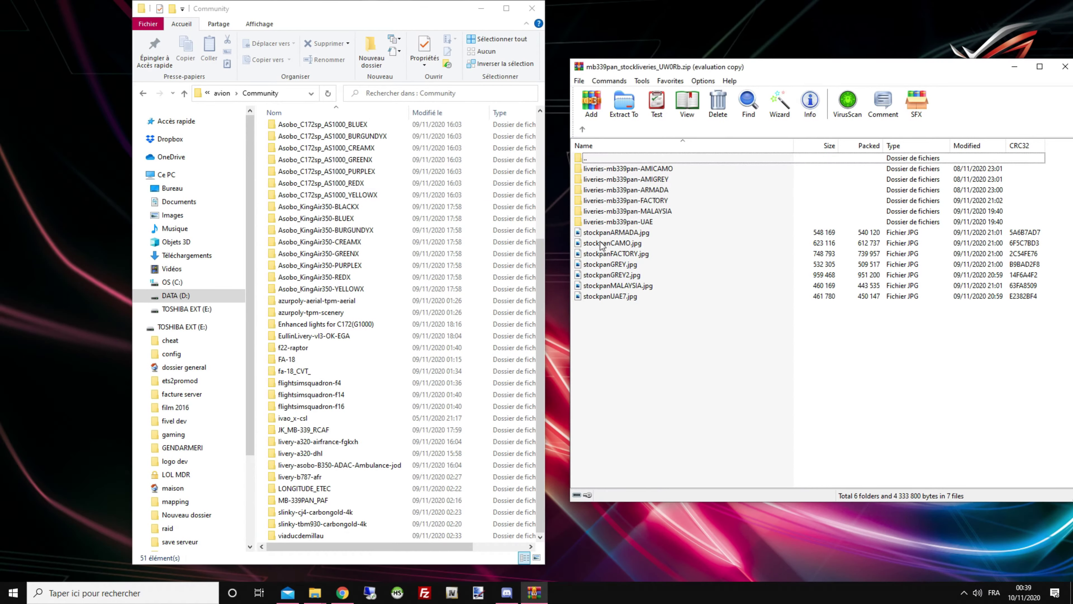
left_click(597, 235)
left_click(633, 222)
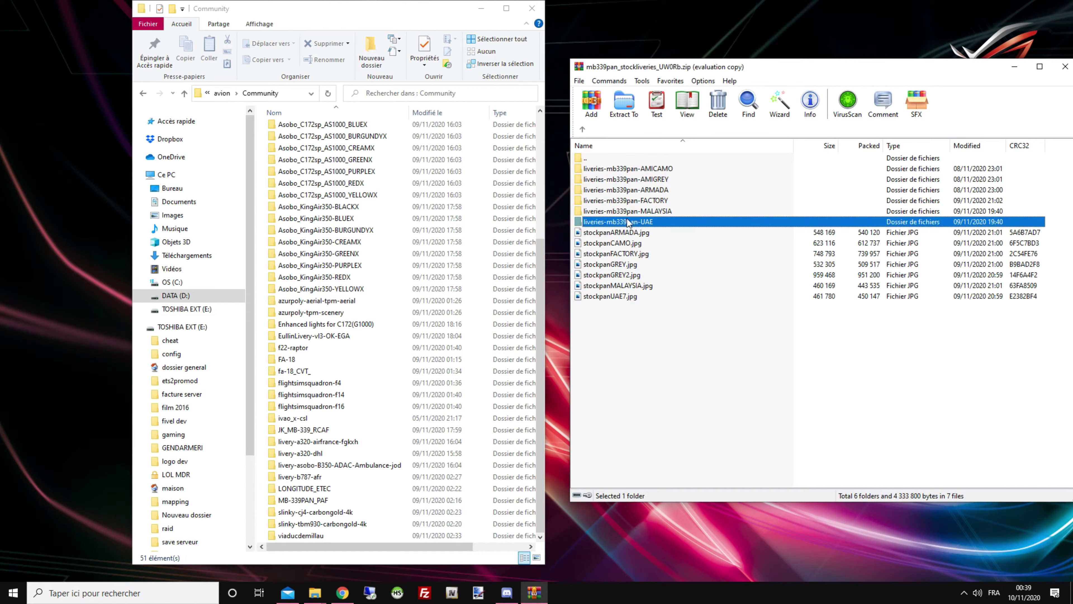
left_click(593, 169, "shift")
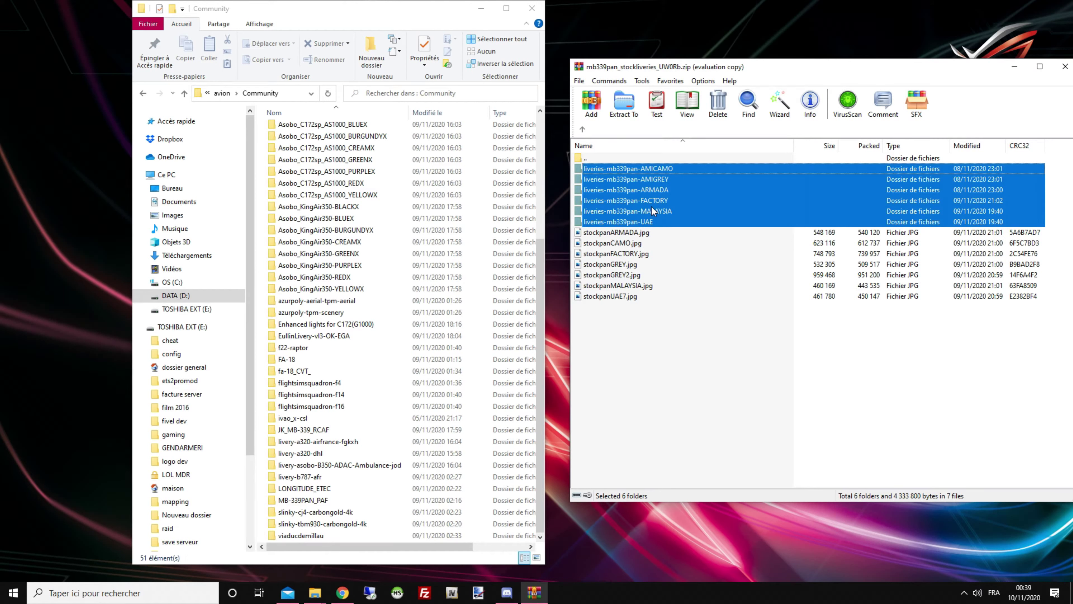
Inspect the liveries-mb339pan-AMICAMO folder down to its model, texture and aircraft.cfg level, and return to the archive's root.
double_click(638, 169)
left_click(597, 169)
double_click(598, 169)
double_click(600, 169)
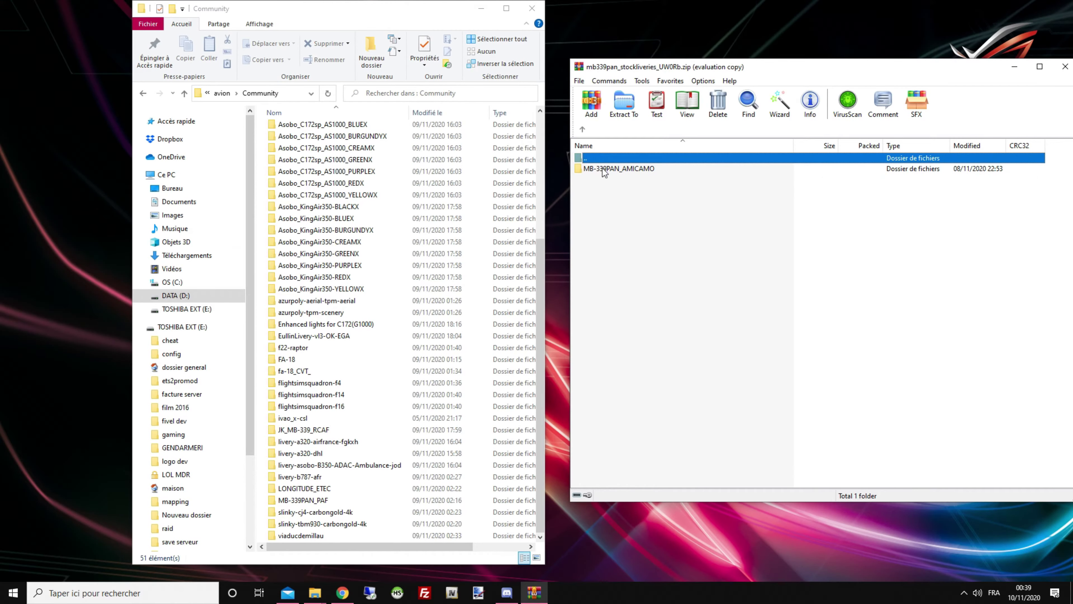
double_click(602, 168)
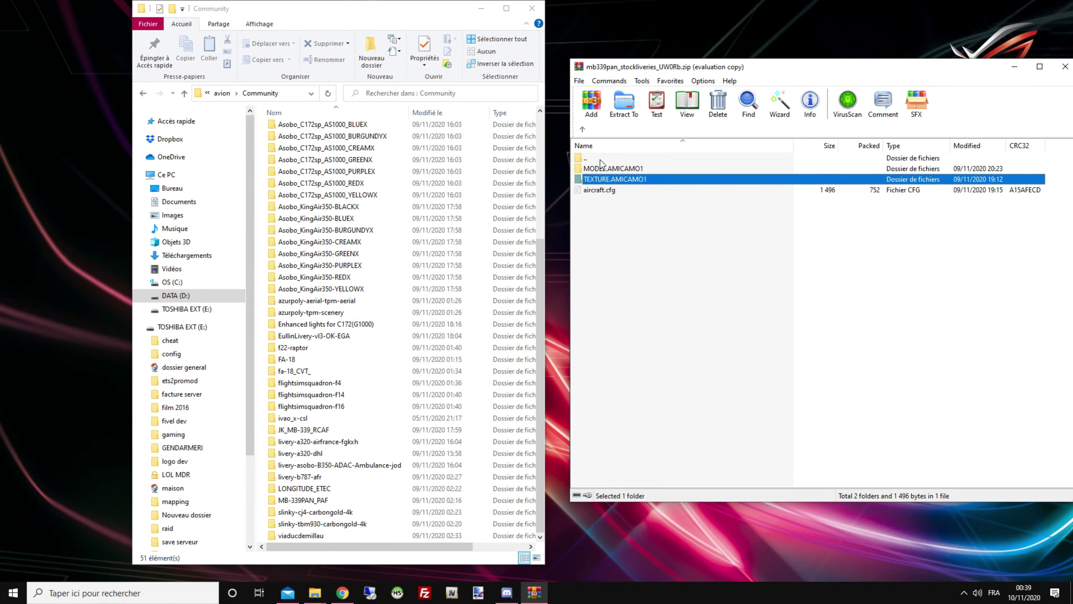
double_click(600, 160)
double_click(600, 159)
double_click(600, 160)
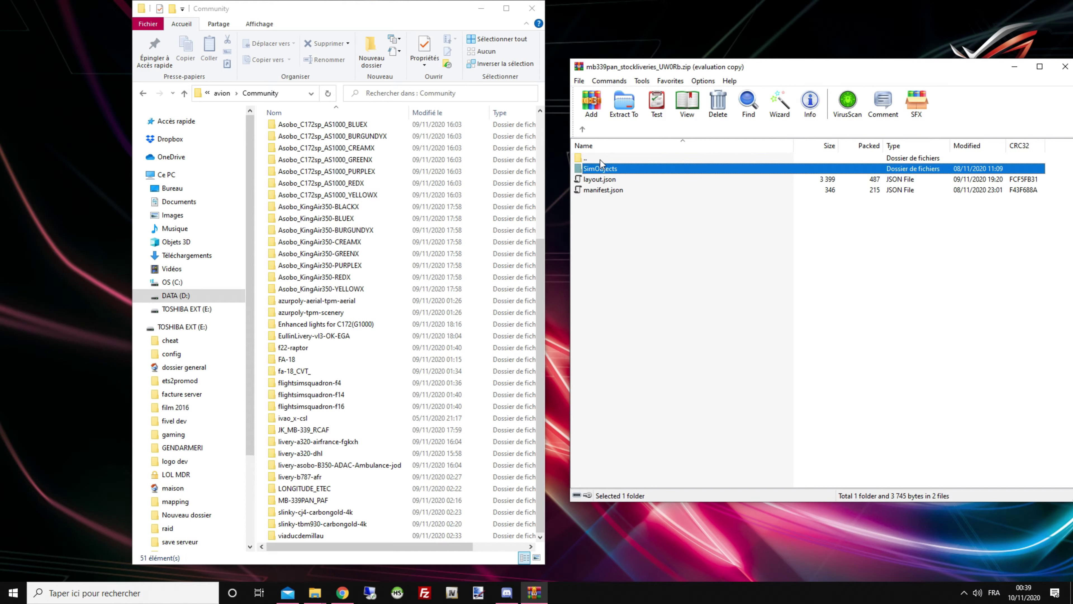
key("Return")
key("Return")
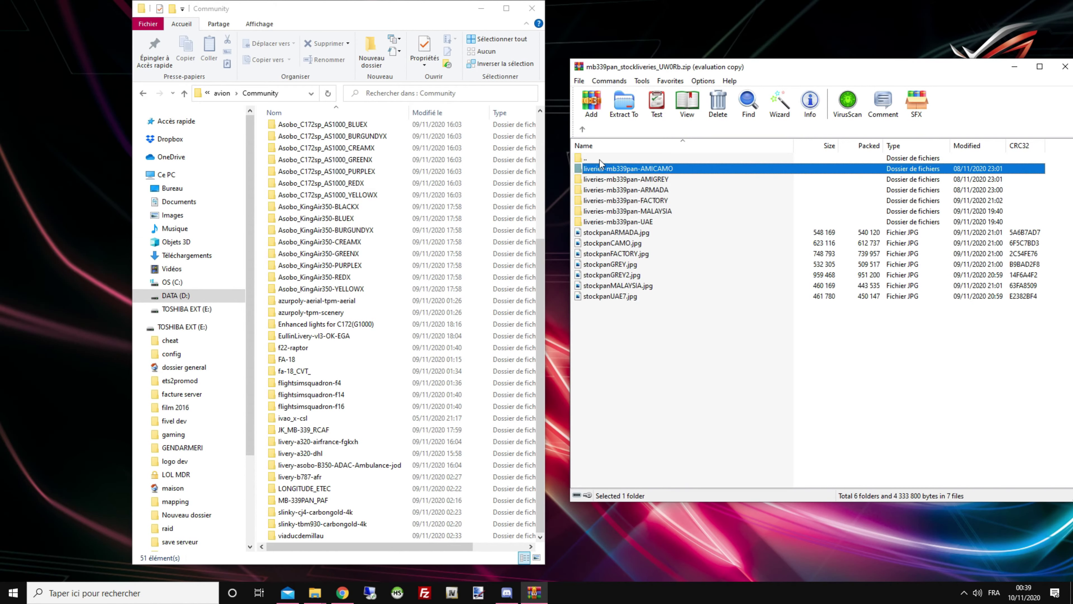
Extract the six liveries-mb339pan folders, AMICAMO through UAE, from the archive into the Community folder, and close the archive.
left_click(620, 223, "shift")
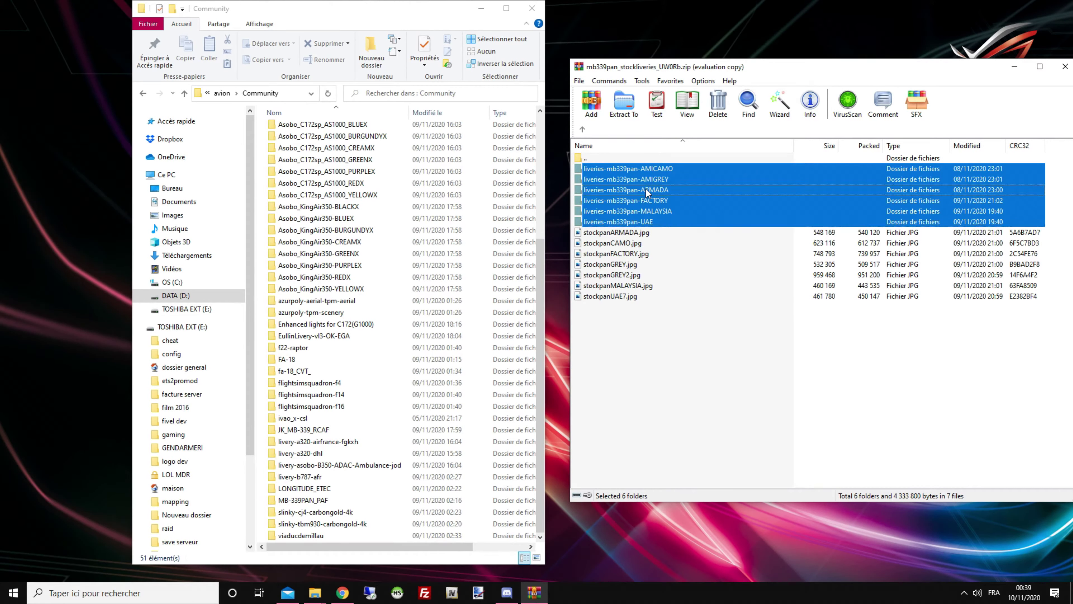
left_click_drag(379, 558, 382, 556)
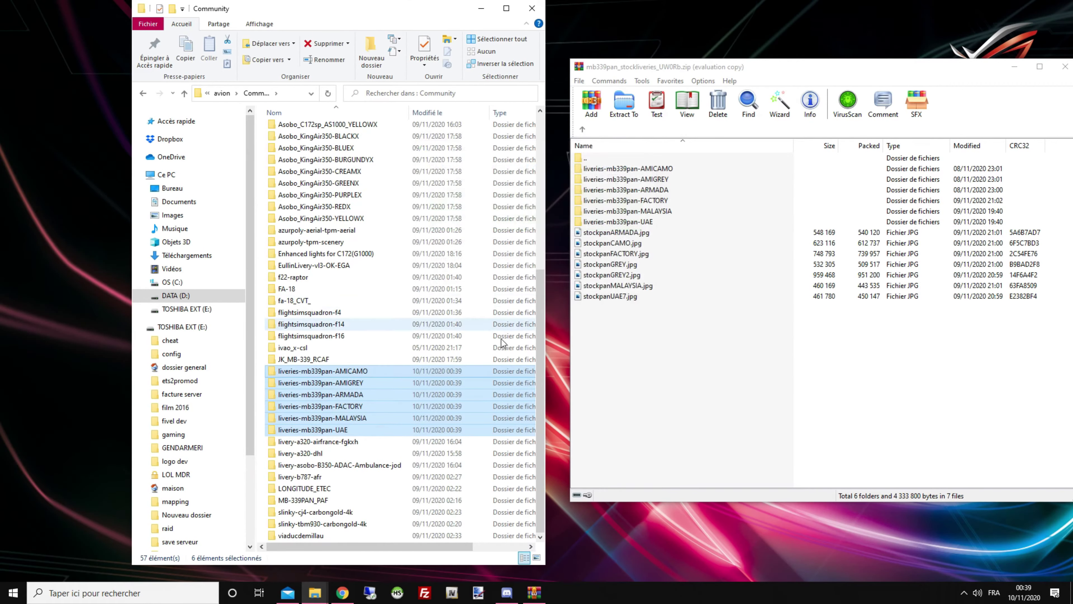
left_click(637, 389)
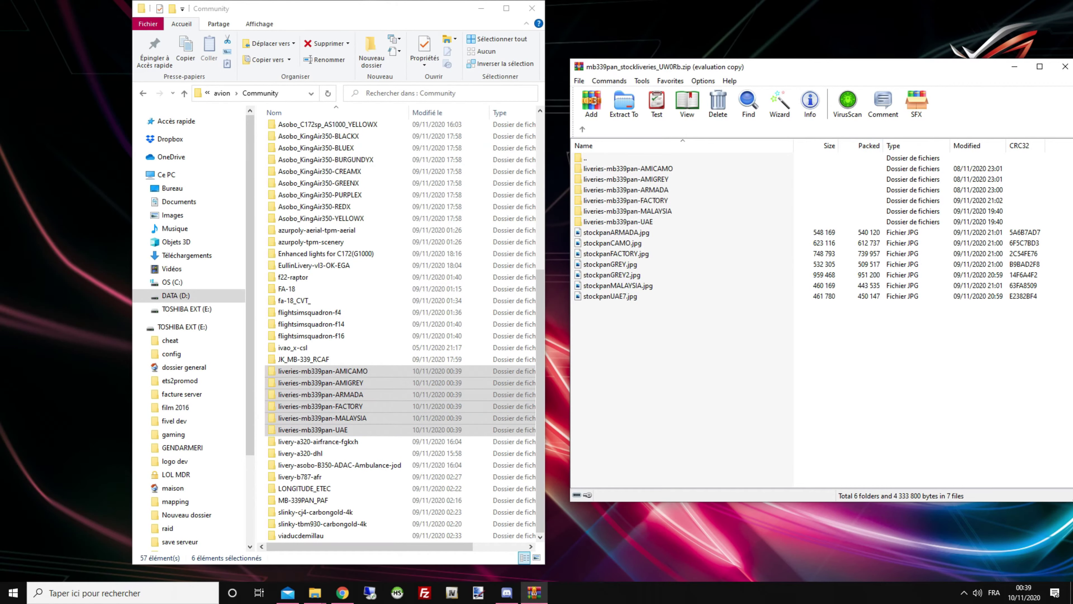
left_click(1061, 67)
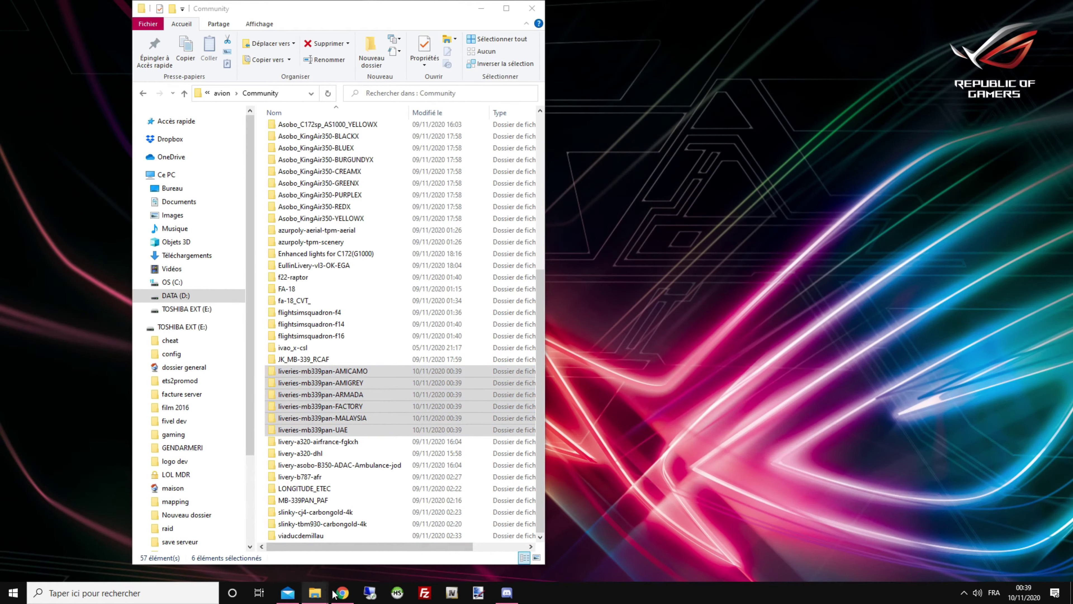
Switch back to Flightsim.to in Chrome and open the Airports category of the Scenery section.
left_click(342, 592)
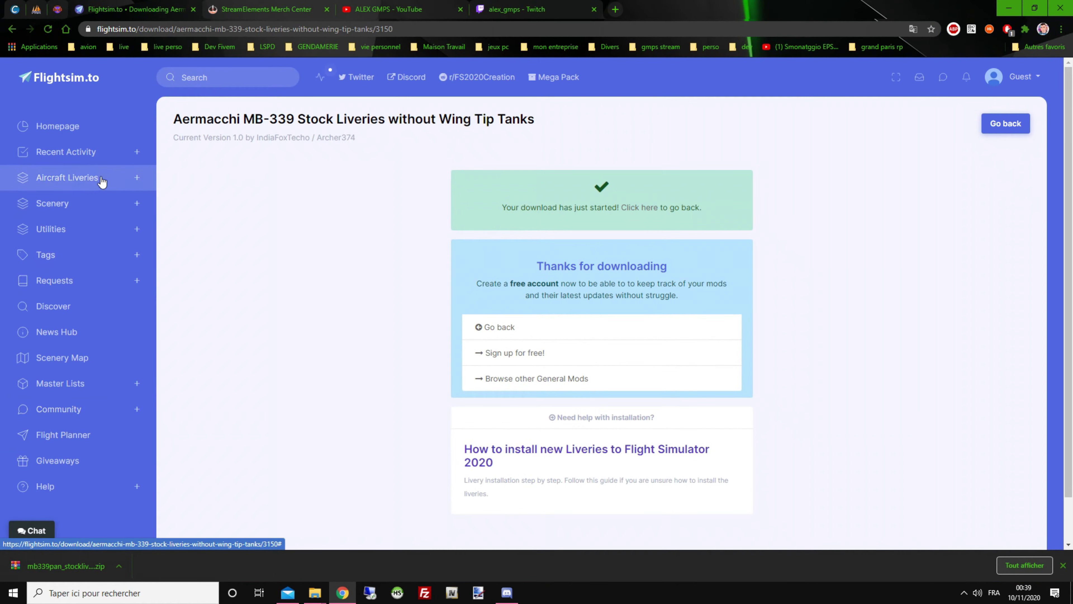
left_click(87, 178)
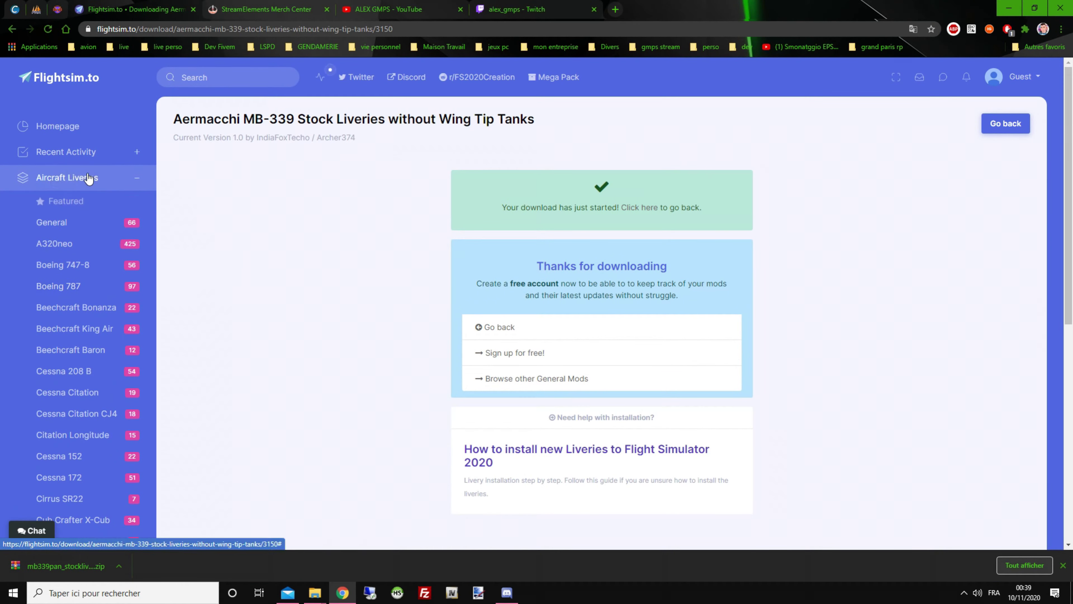
left_click(88, 177)
left_click(78, 204)
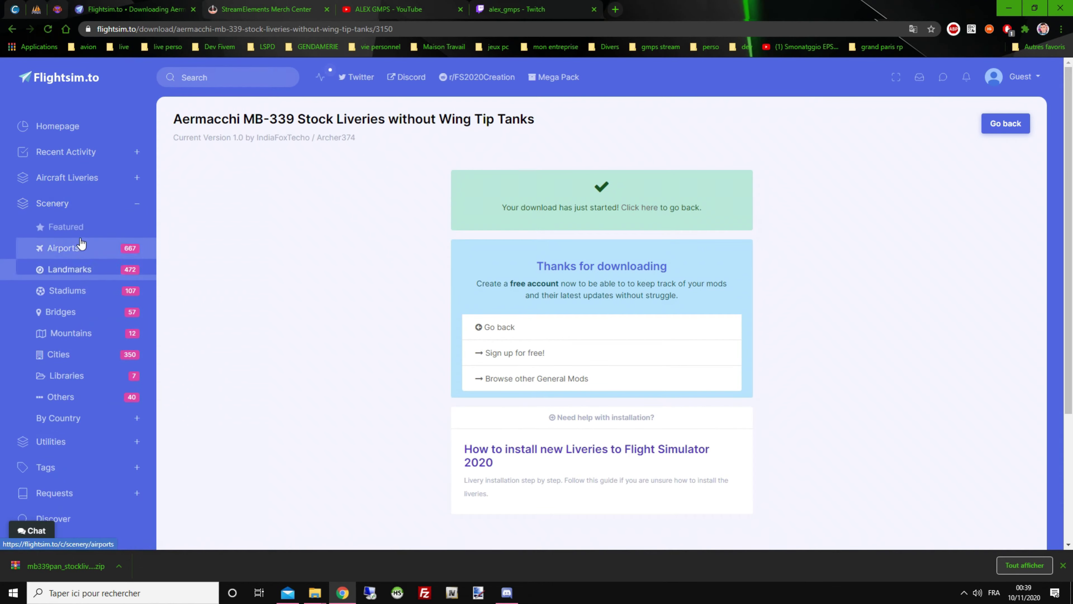
left_click(83, 246)
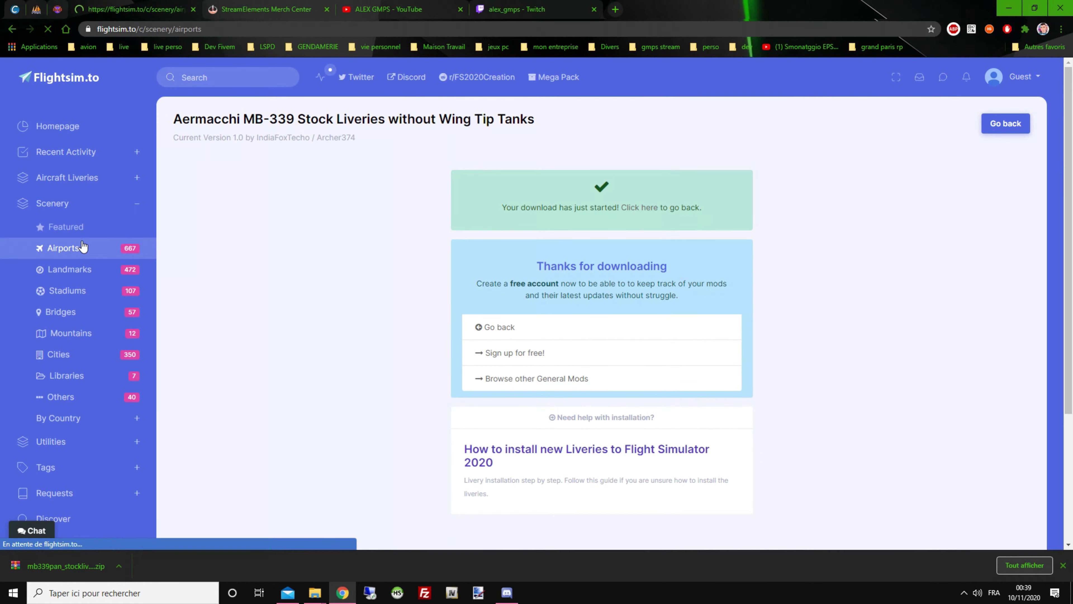
Look through the newest airport sceneries down to the end of the listing's first page.
scroll(296, 342, "down", 4)
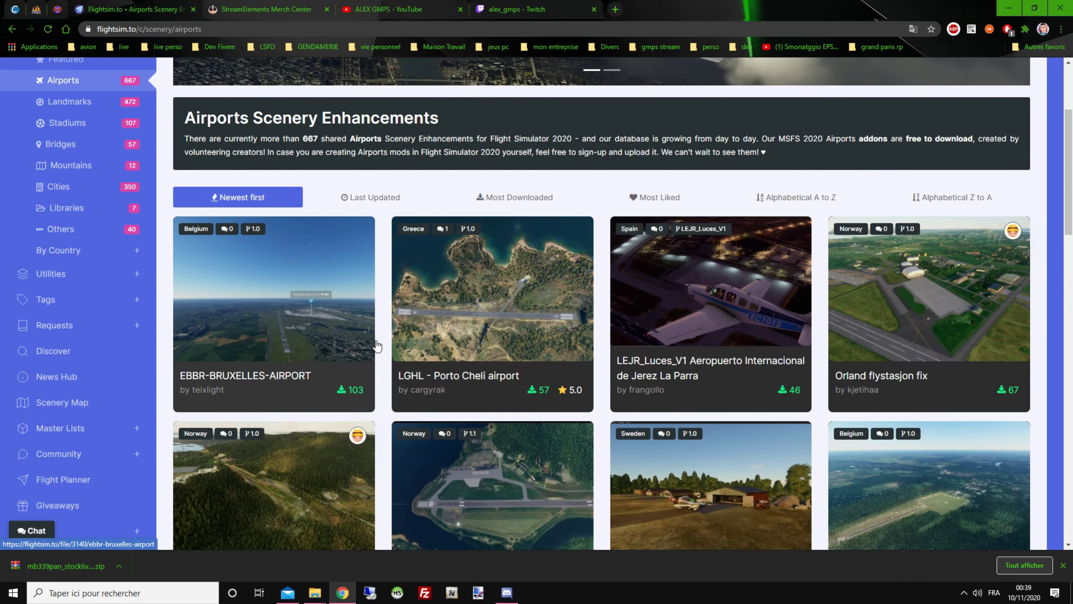
scroll(378, 338, "down", 4)
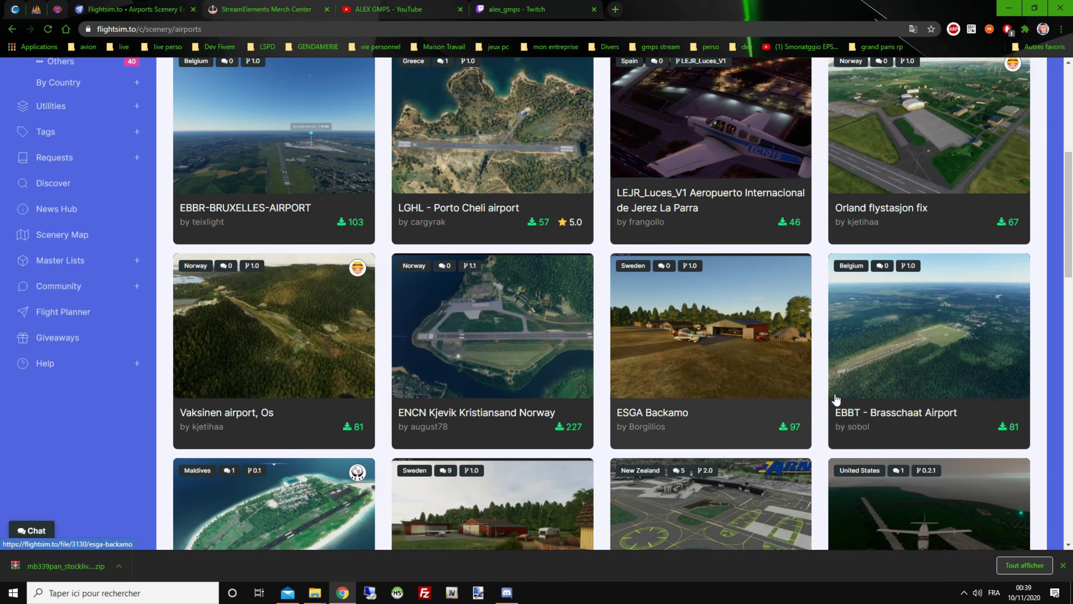
scroll(685, 420, "down", 8)
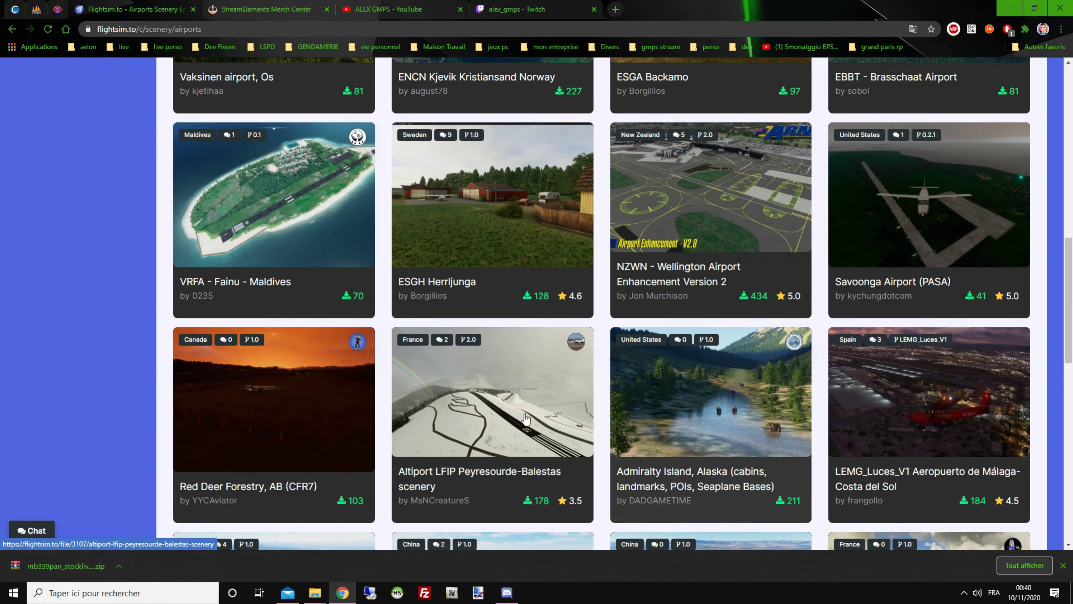
scroll(378, 393, "down", 6)
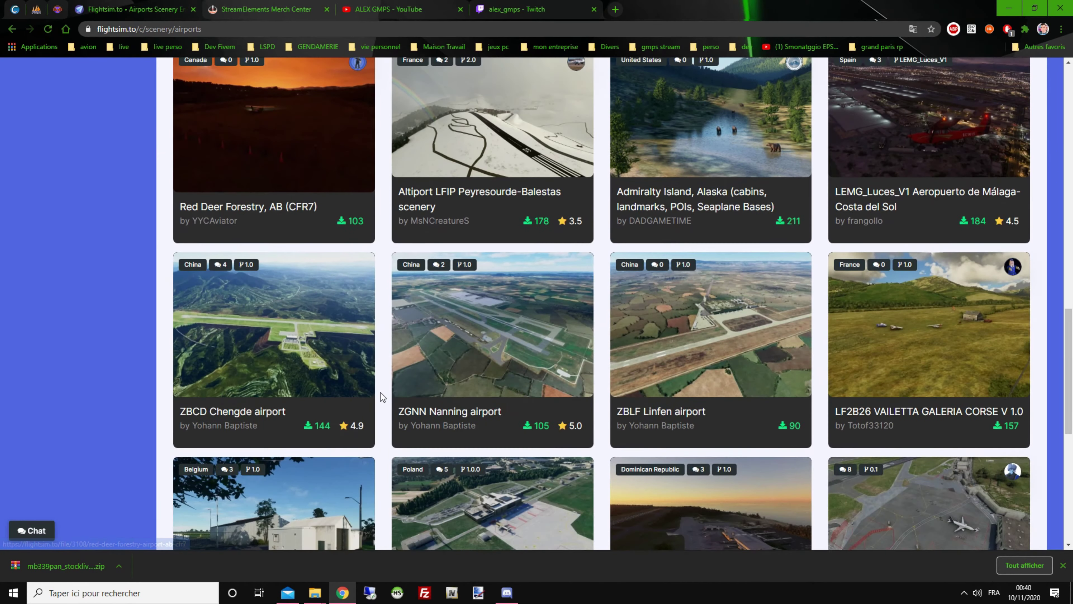
scroll(379, 383, "up", 6)
scroll(381, 384, "down", 15)
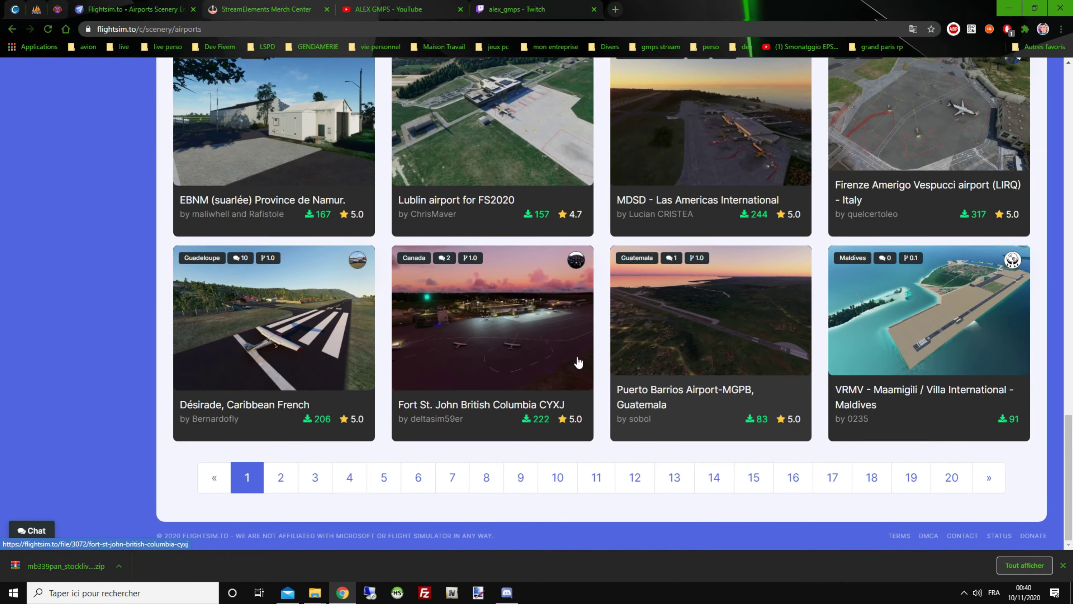
Search Flightsim.to for "french".
scroll(585, 362, "up", 20)
left_click(238, 79)
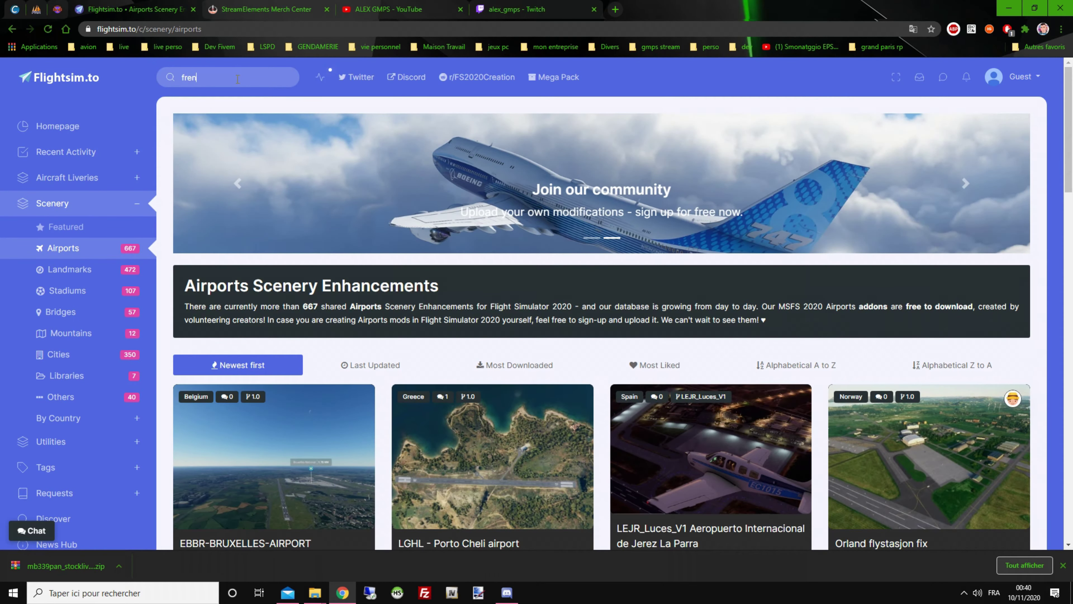
key("Return")
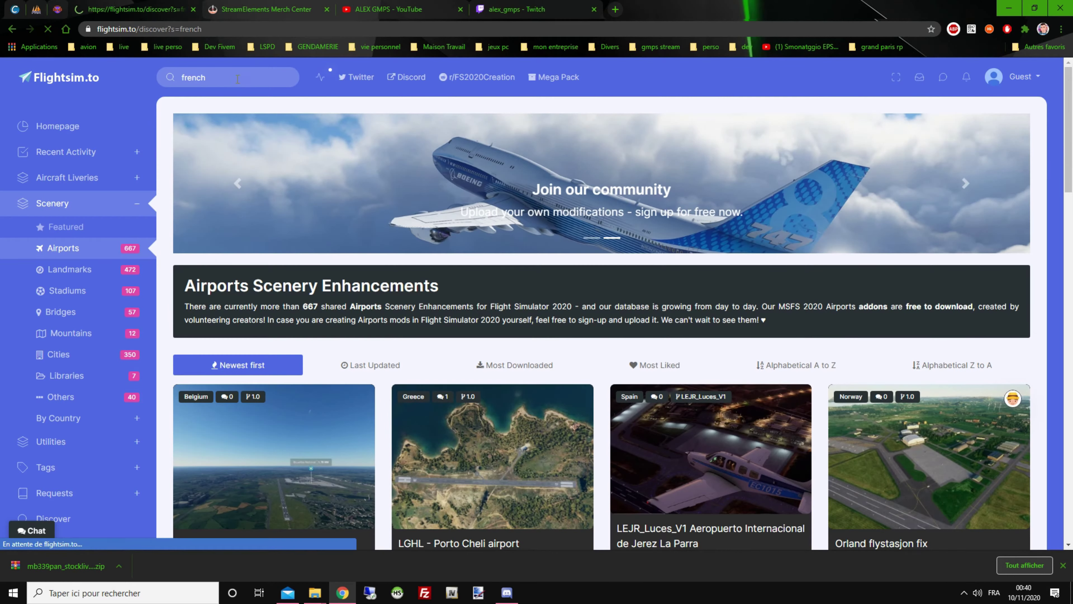
Look through the "french" search results down to the end of the page.
scroll(814, 393, "down", 3)
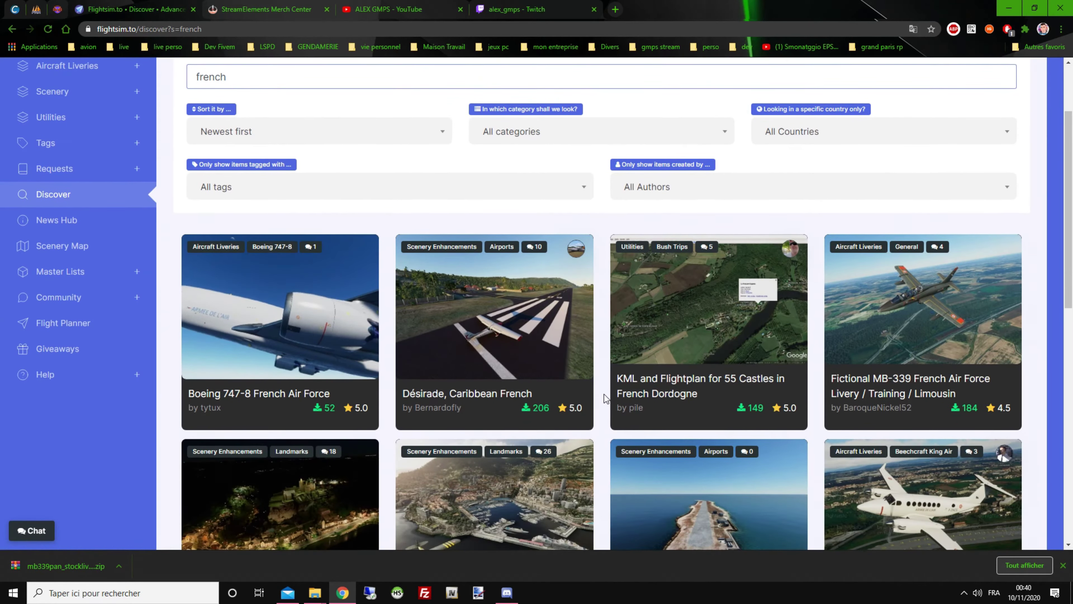
scroll(815, 393, "down", 3)
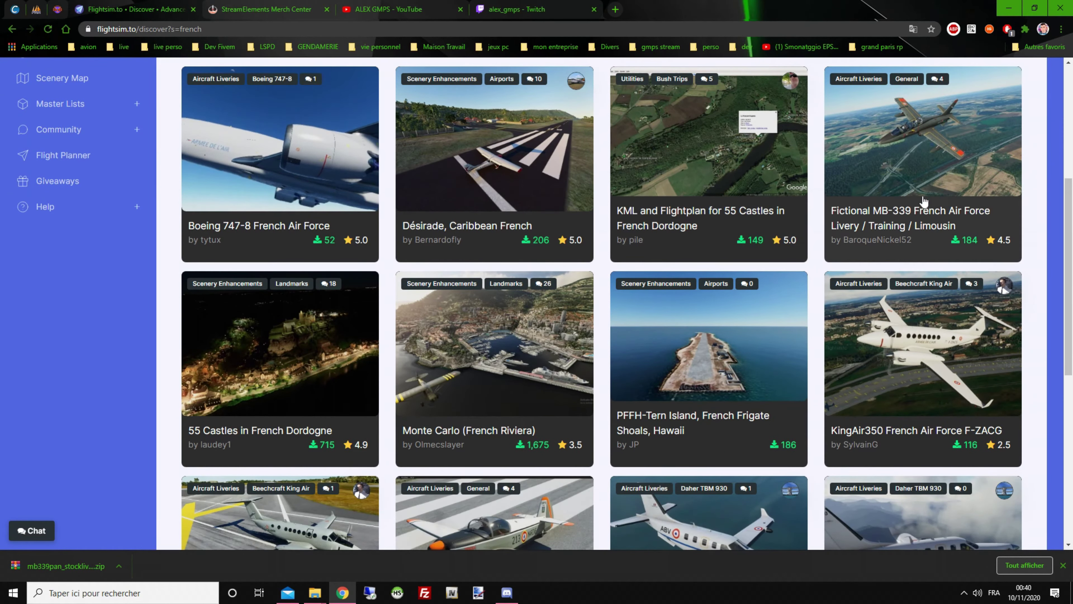
scroll(918, 300, "down", 3)
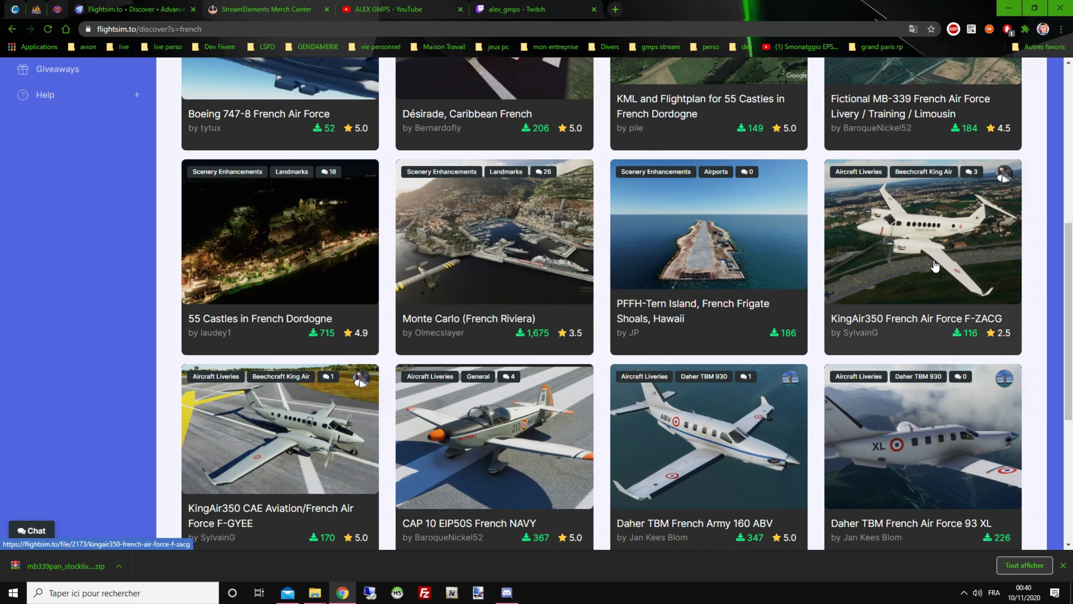
scroll(315, 244, "down", 1)
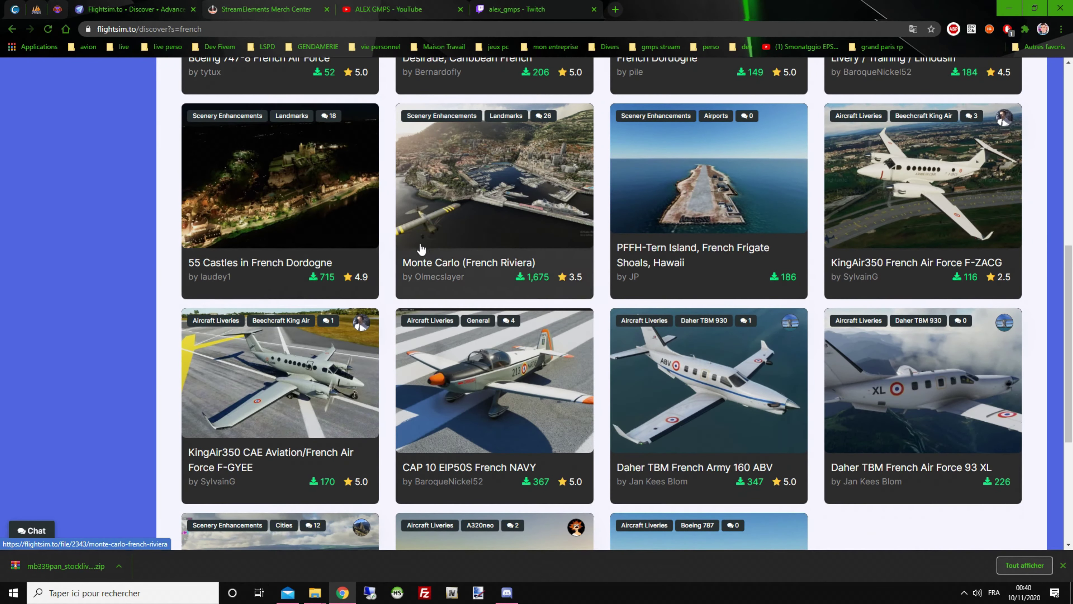
scroll(582, 258, "down", 3)
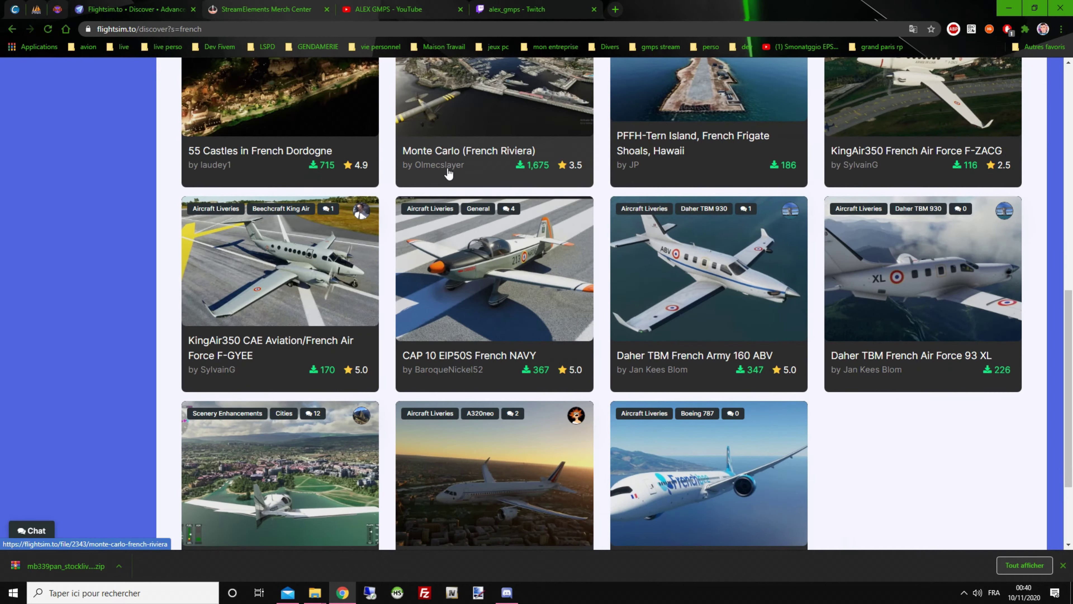
scroll(453, 178, "up", 3)
scroll(435, 278, "down", 6)
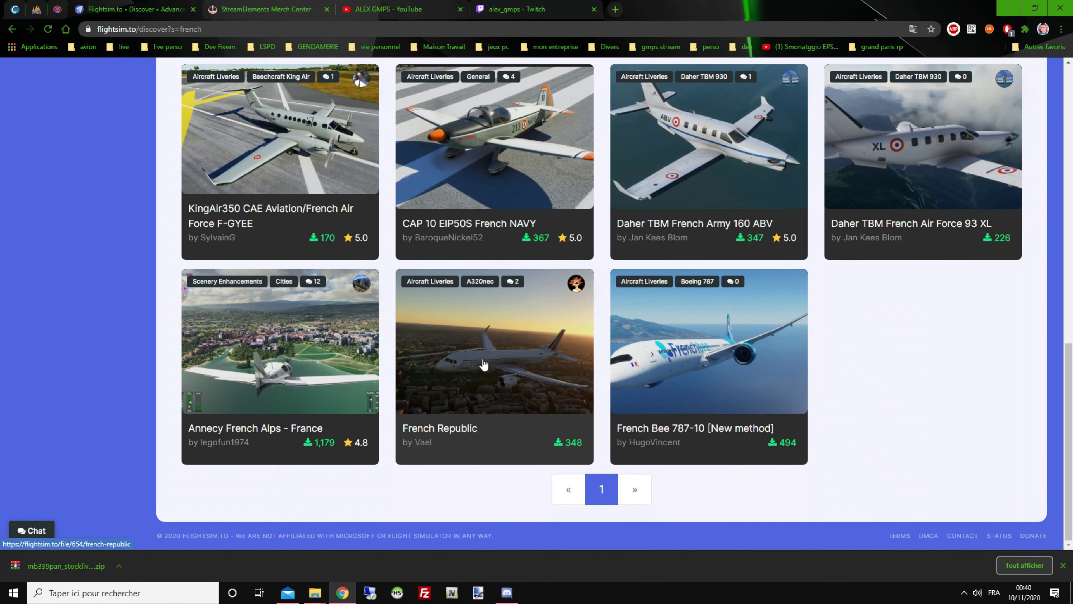
Open the French Bee 787-10 [New method] livery and view its first two screenshots enlarged and its file description.
left_click(689, 375)
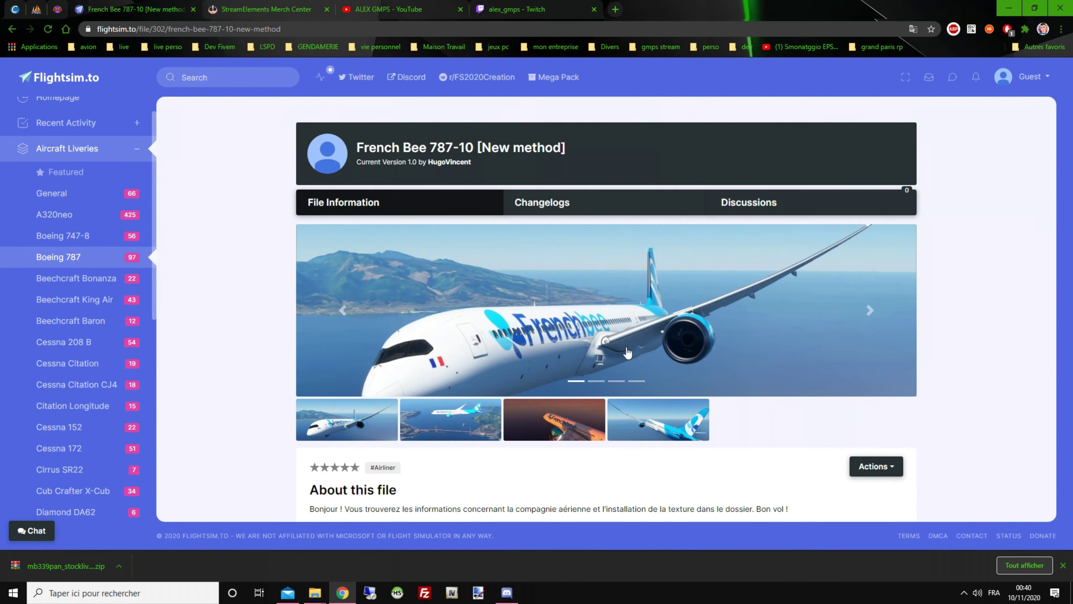
left_click(384, 425)
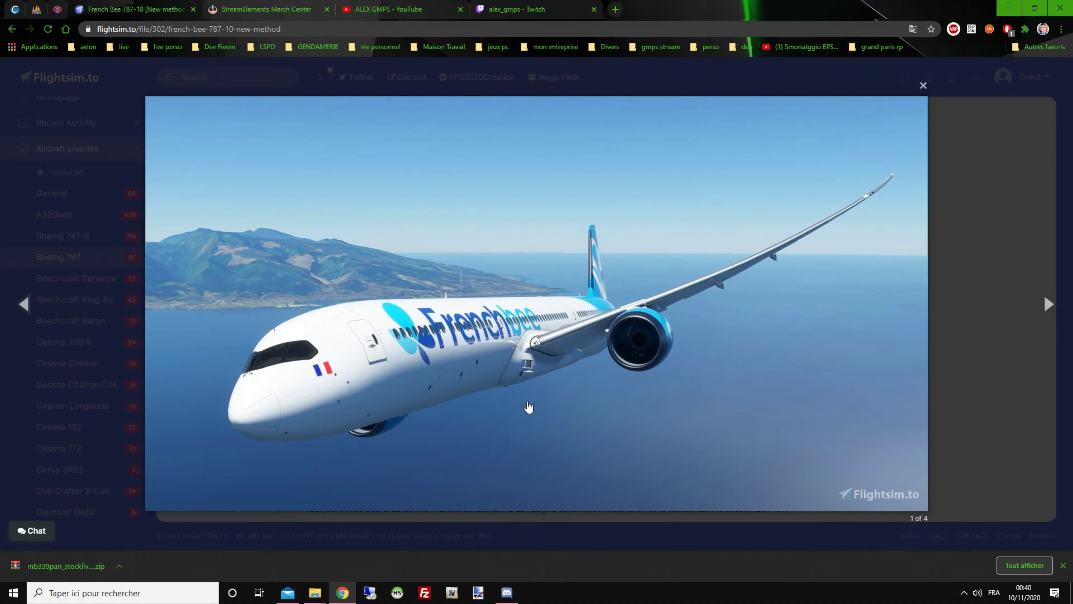
left_click(1052, 308)
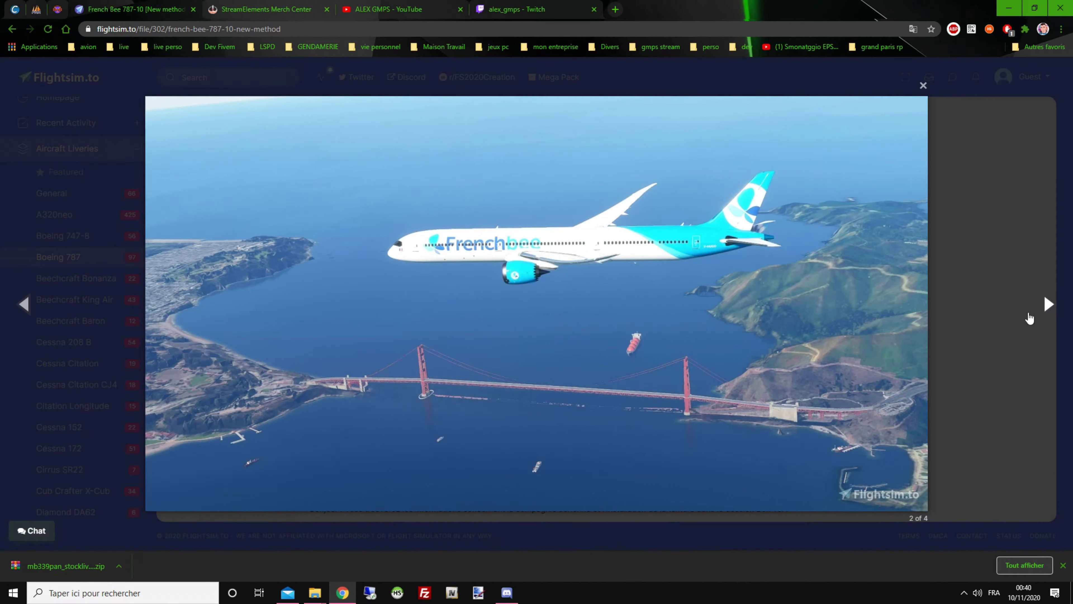
left_click(540, 324)
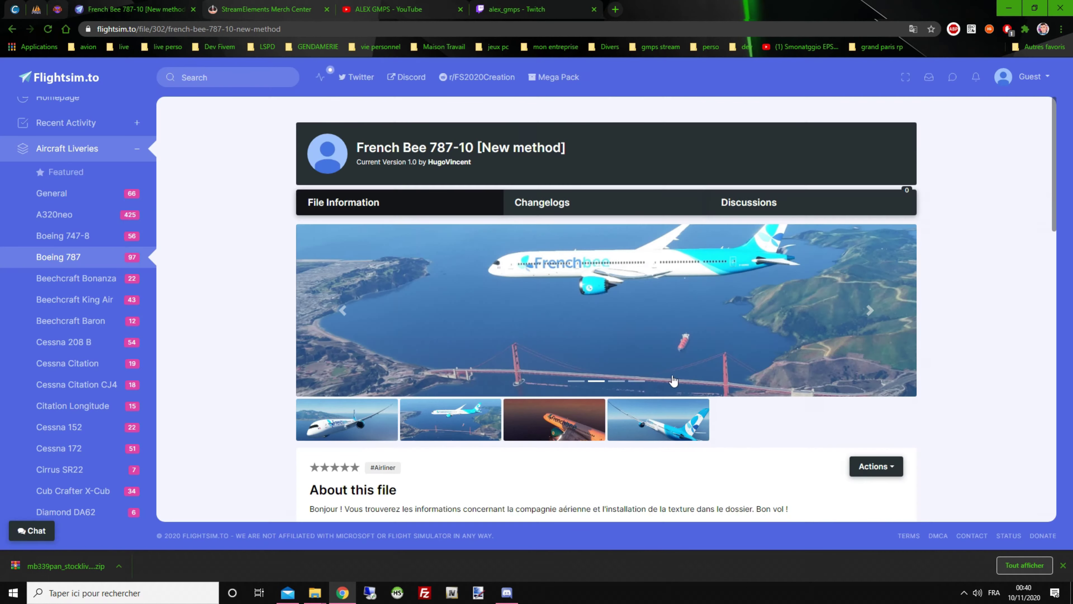
scroll(522, 395, "down", 7)
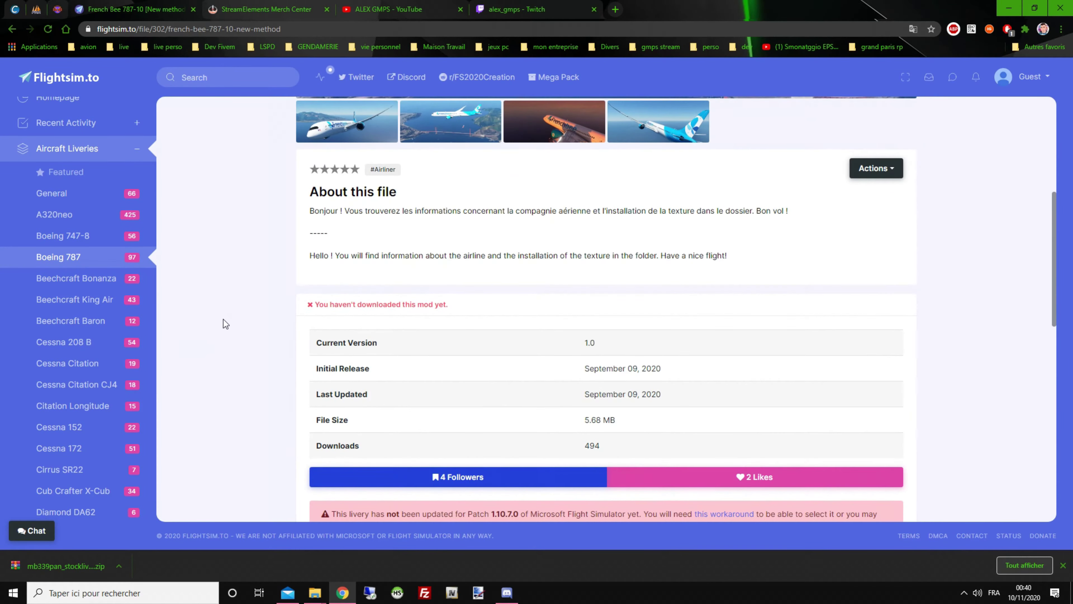
scroll(223, 322, "up", 7)
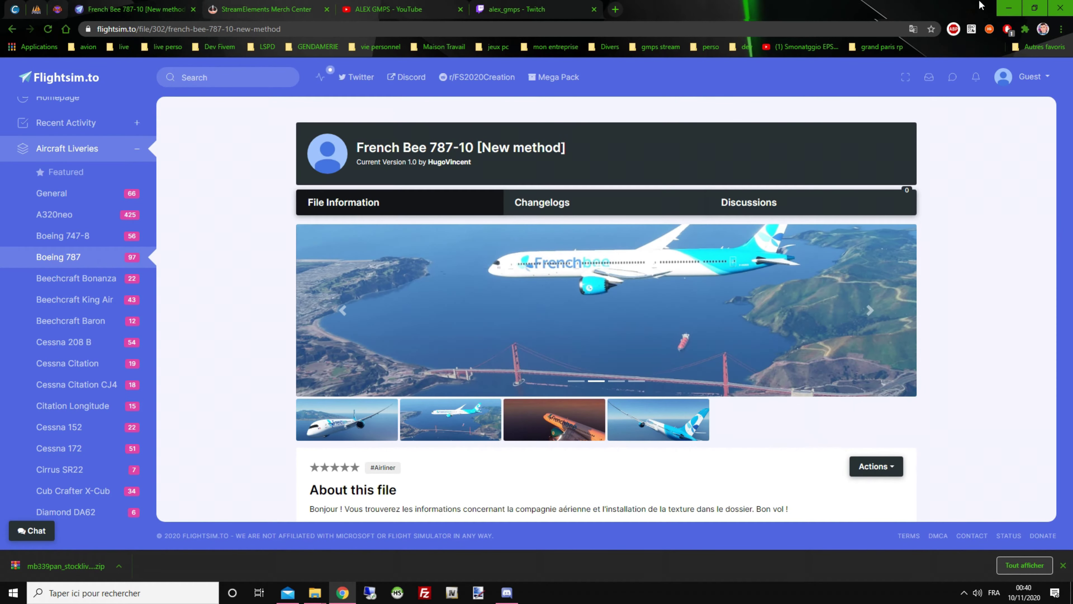
Minimise Chrome, launch Microsoft Flight Simulator as administrator and allow the elevation request.
left_click(1009, 7)
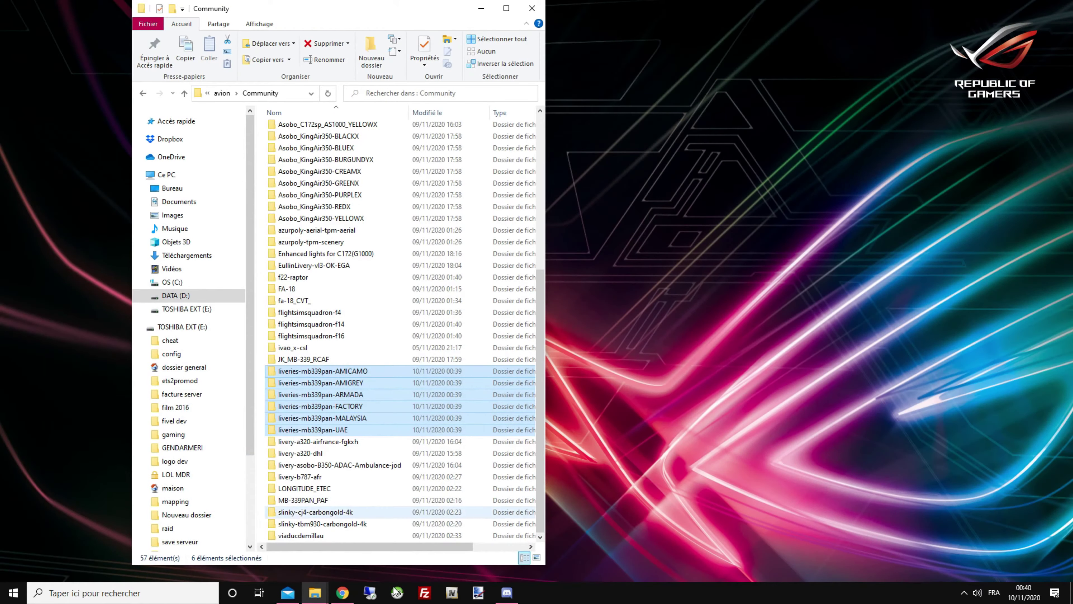
left_click(12, 596)
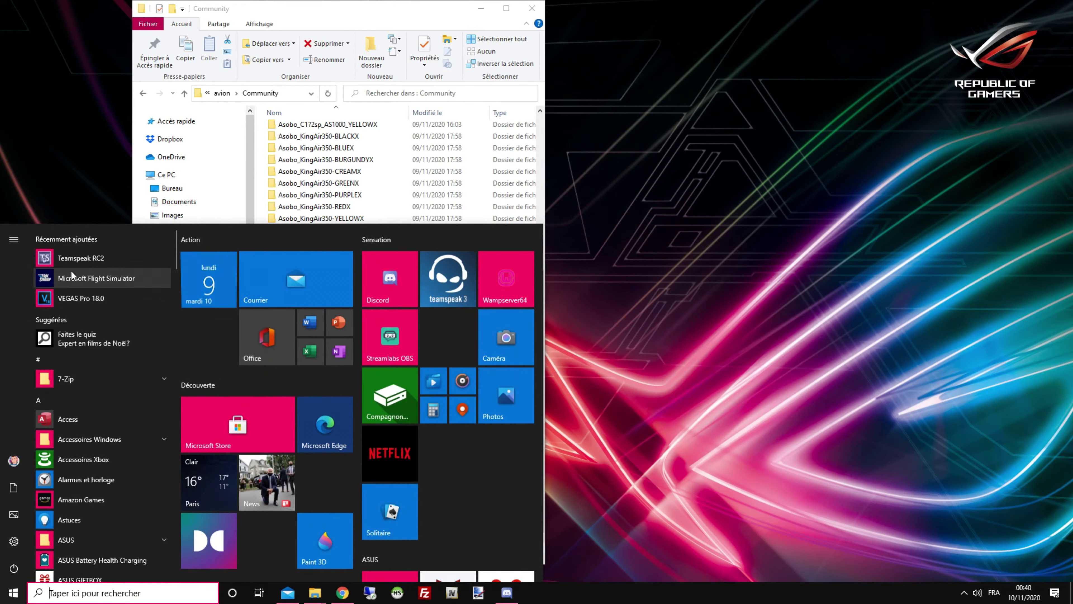
right_click(71, 272)
mouse_move(161, 306)
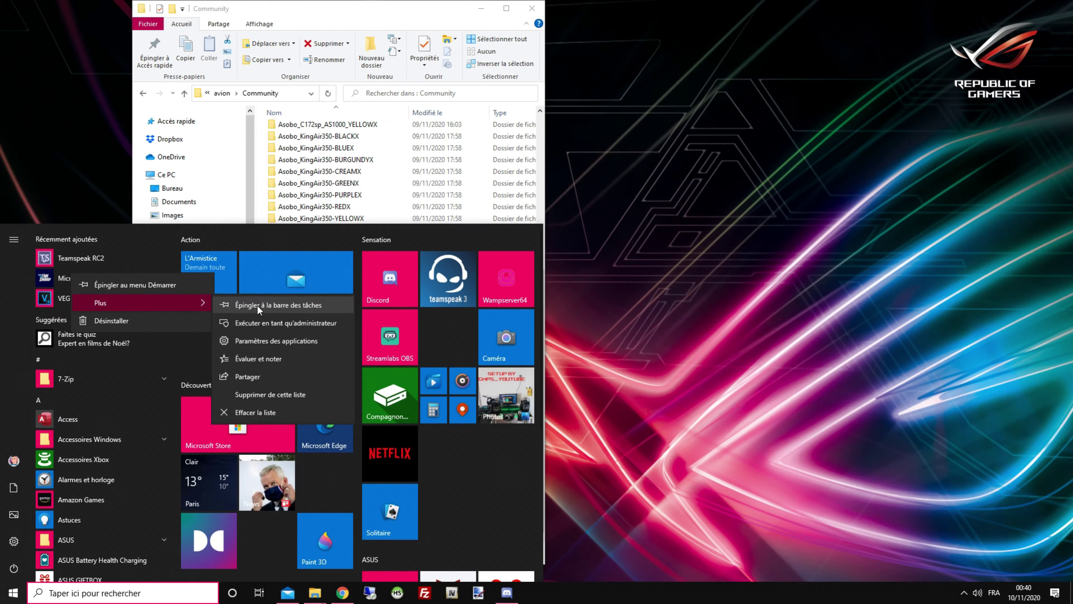
left_click(283, 322)
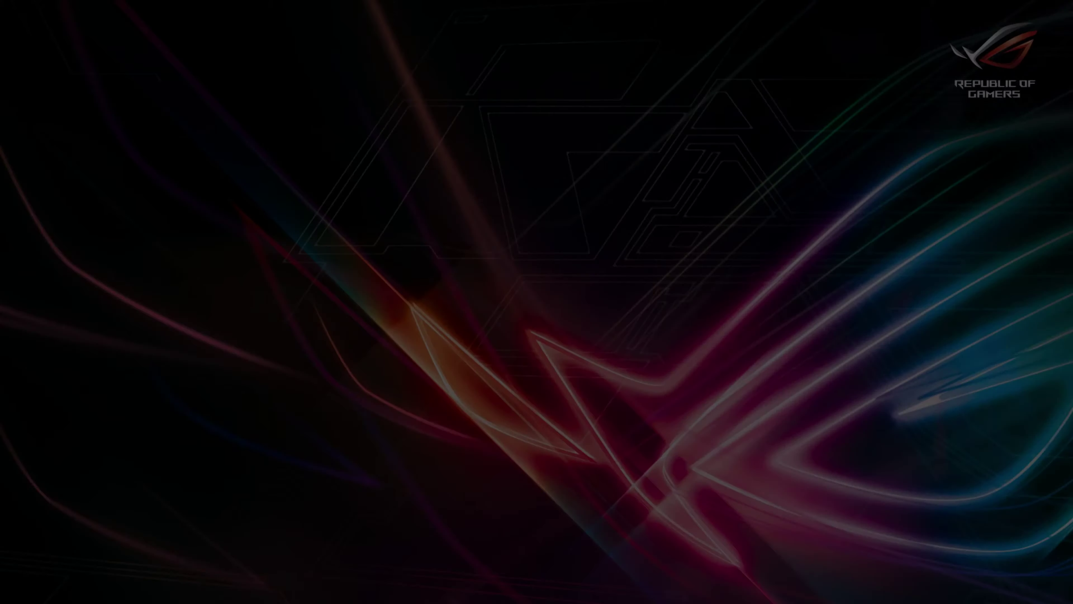
left_click(514, 373)
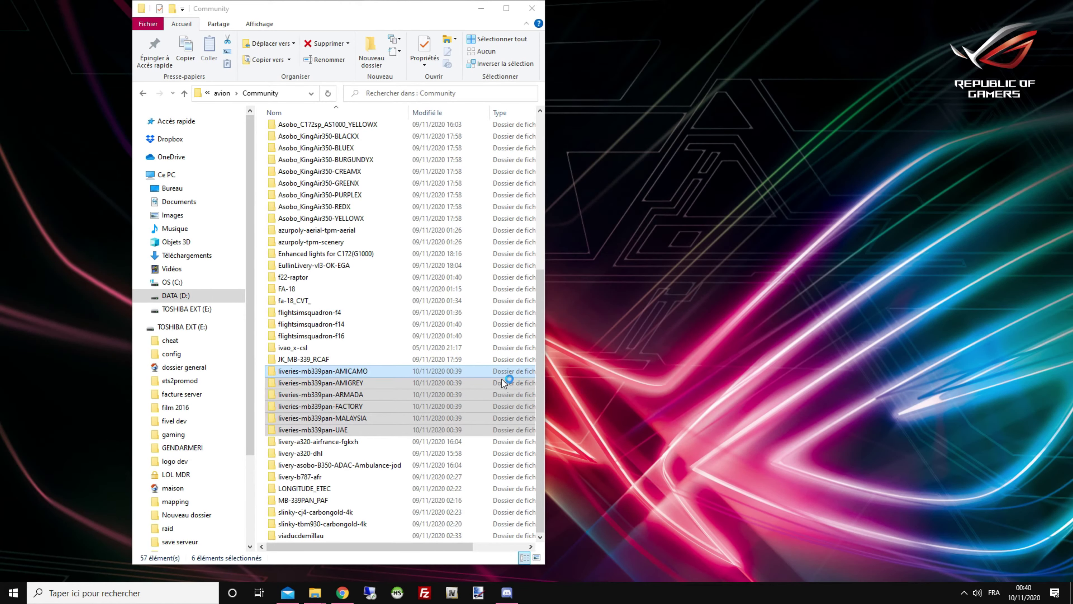
left_click(12, 592)
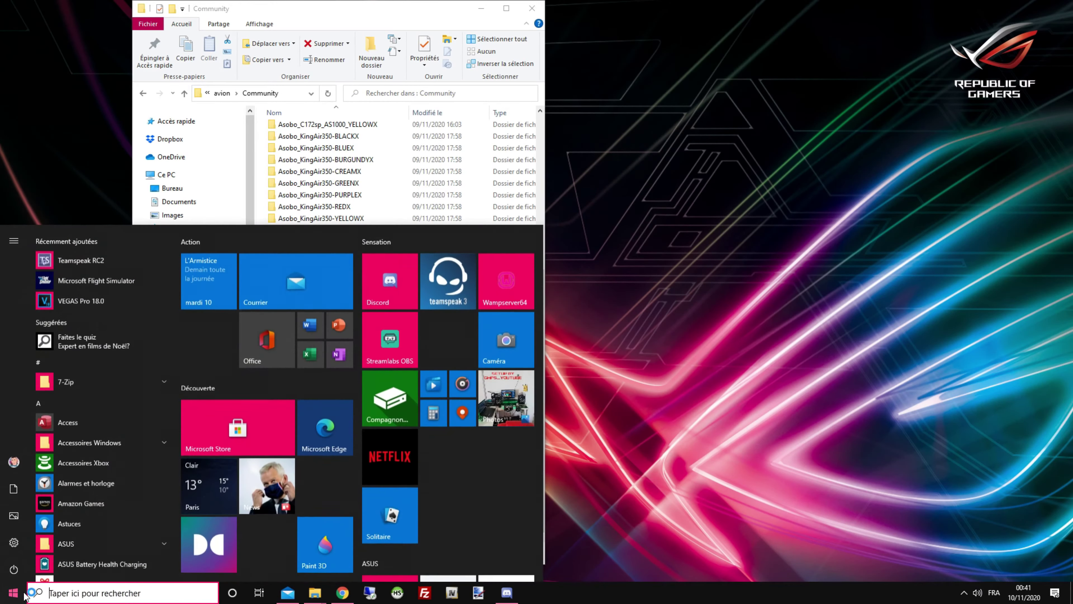
left_click(24, 592)
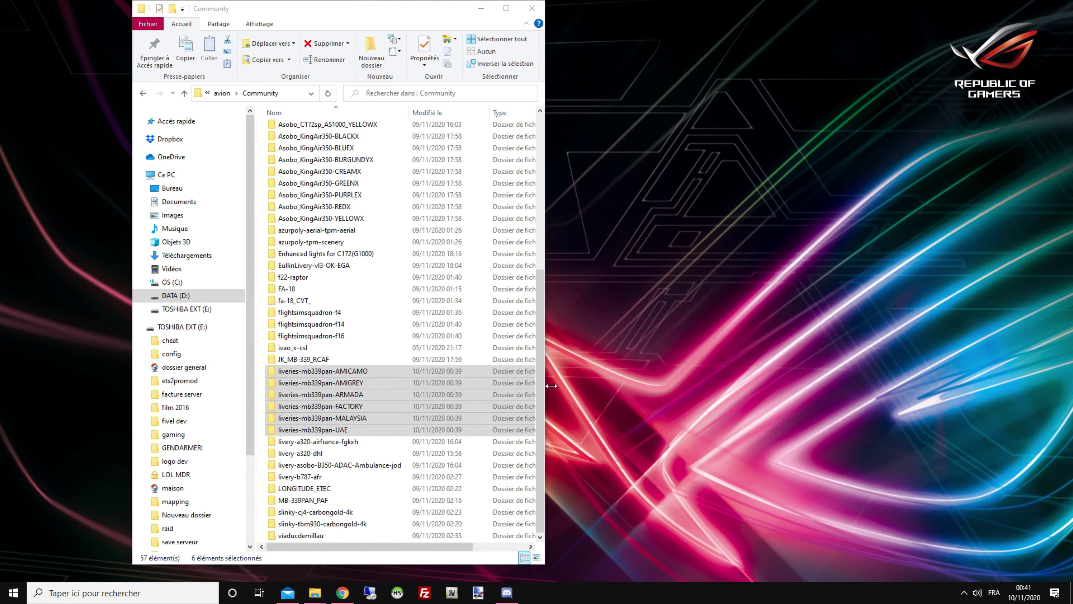
Switch back to Flightsim.to in Chrome and look through the Beechcraft Bonanza aircraft liveries.
left_click_drag(401, 8, 832, 9)
left_click(342, 592)
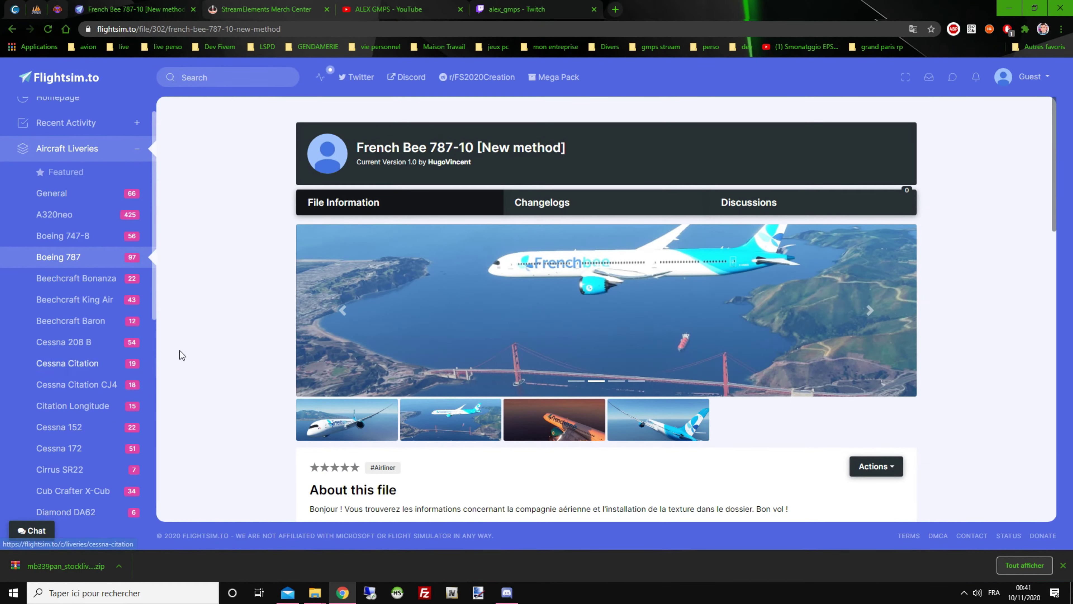
left_click(77, 277)
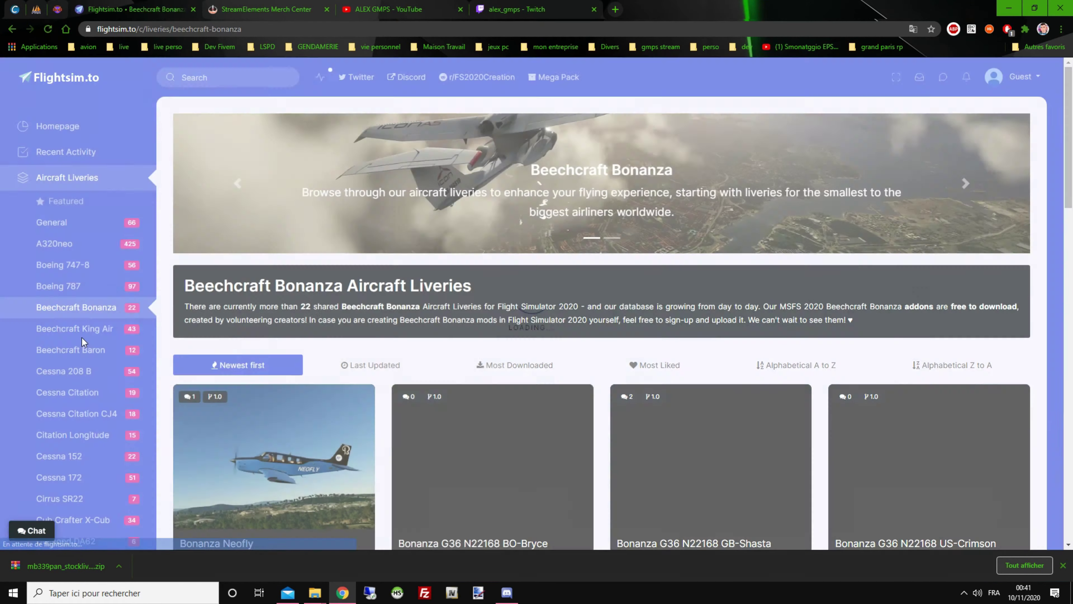
scroll(438, 448, "down", 5)
scroll(438, 448, "down", 2)
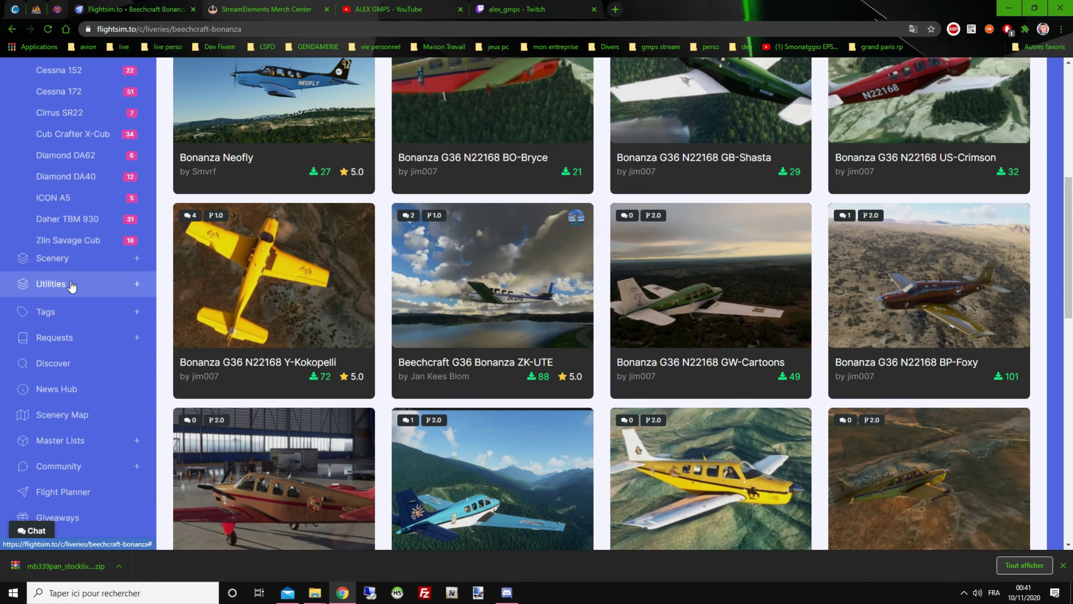
Open the Aircraft category of the Utilities section and examine the aircraft add-ons across the whole listing.
left_click(71, 283)
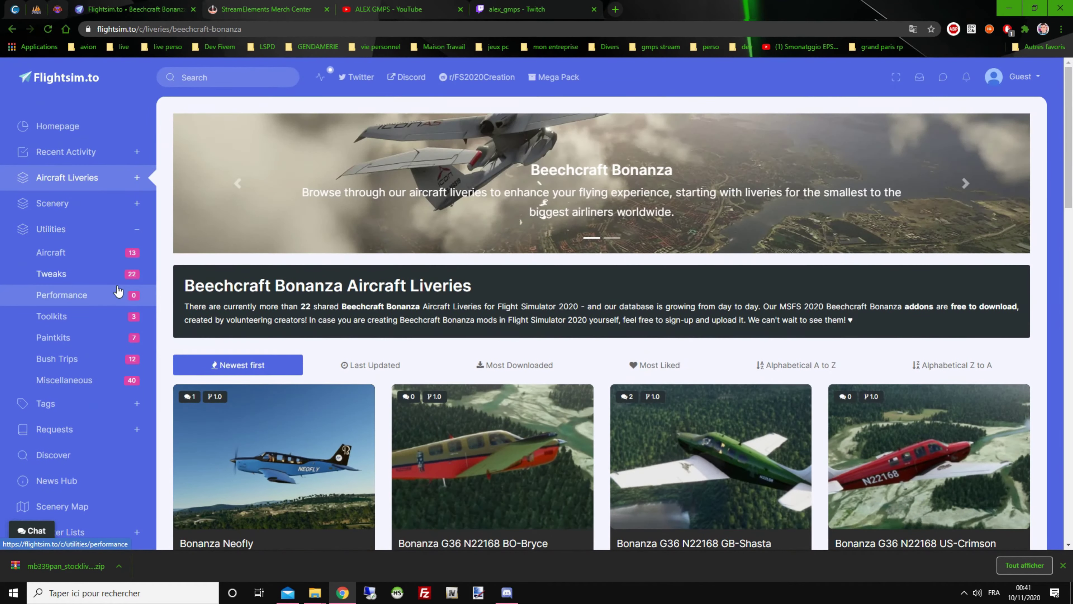
left_click(72, 253)
scroll(270, 372, "down", 5)
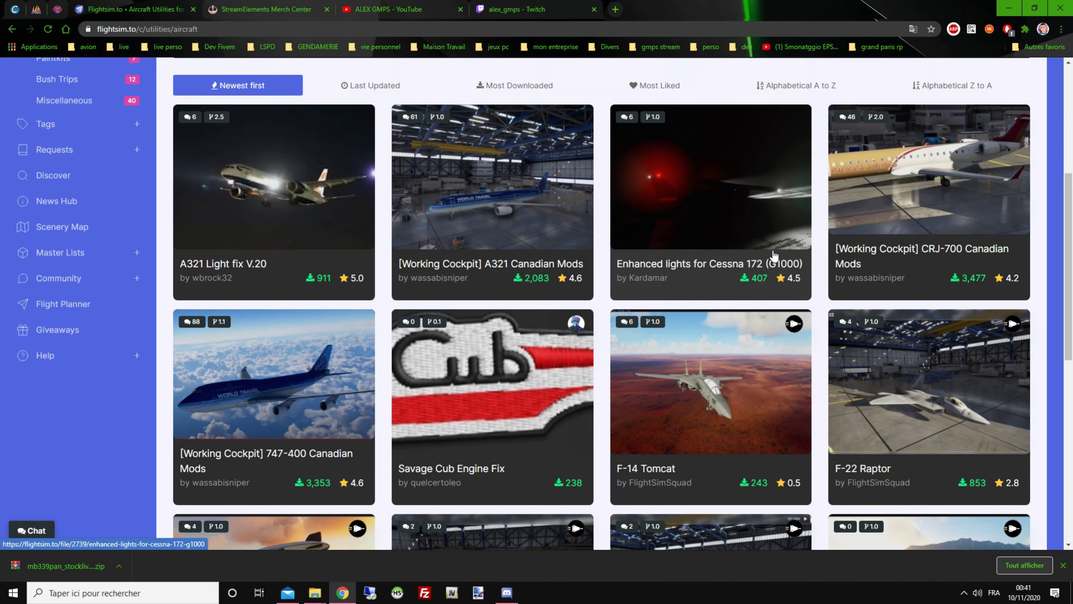
scroll(522, 460, "down", 5)
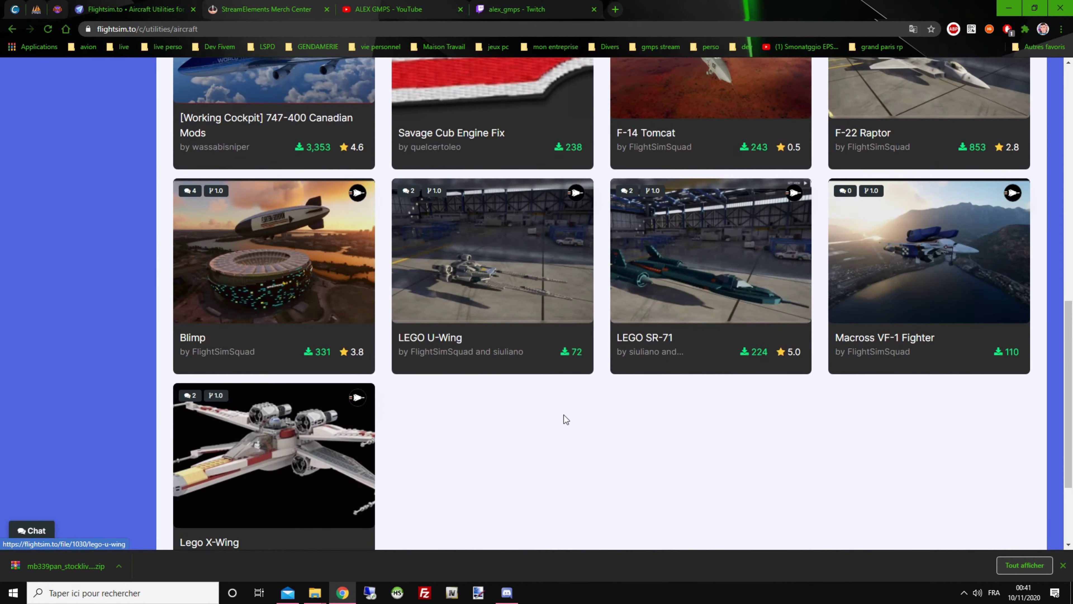
scroll(634, 453, "down", 1)
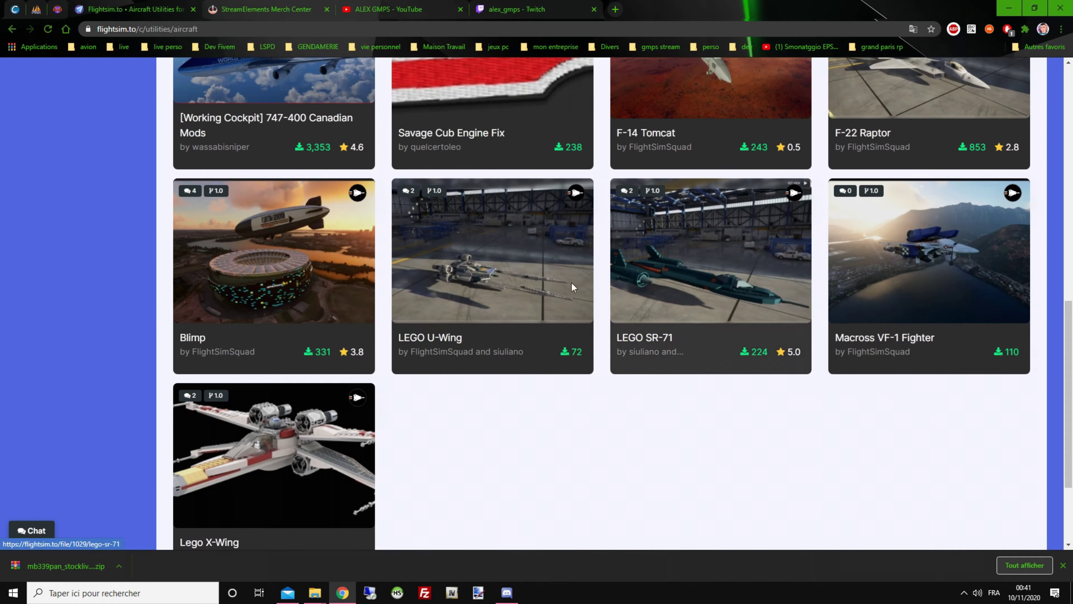
scroll(579, 325, "up", 8)
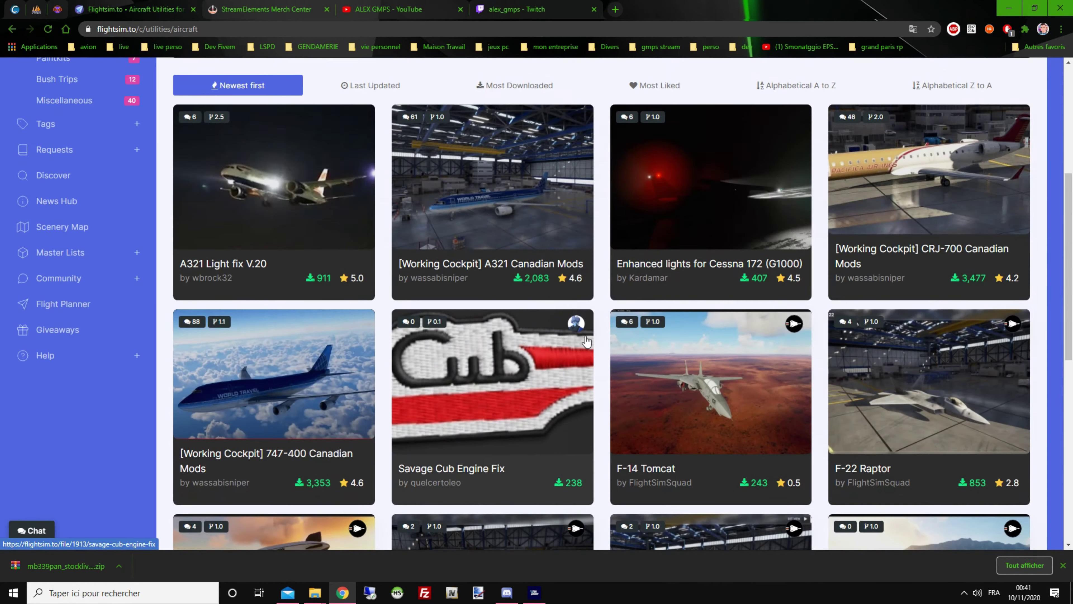
scroll(663, 375, "up", 5)
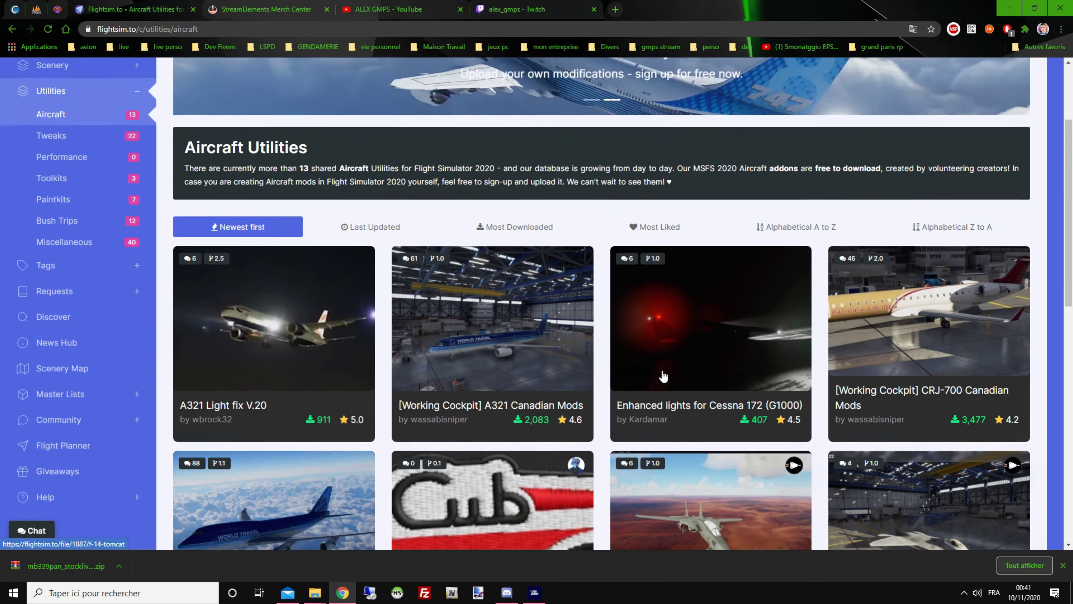
scroll(718, 389, "down", 13)
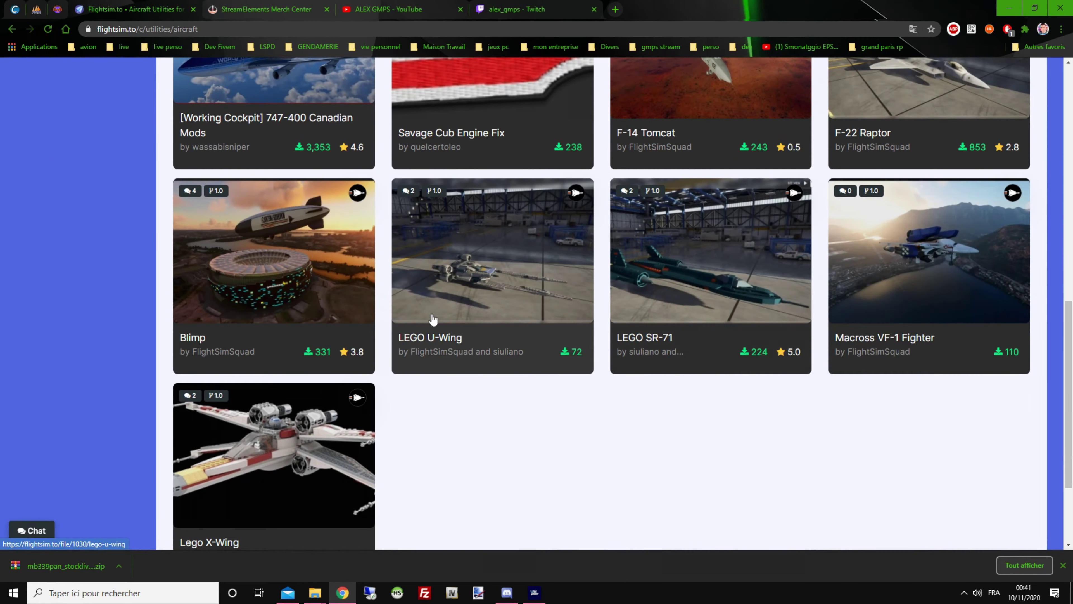
scroll(545, 338, "up", 1)
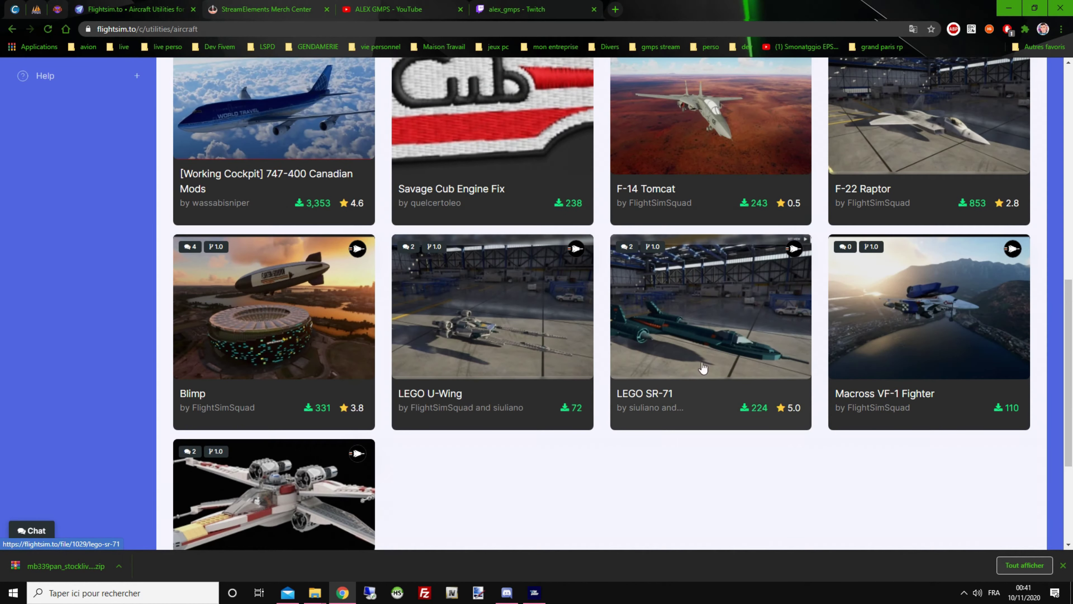
scroll(551, 361, "up", 6)
scroll(551, 361, "up", 2)
scroll(352, 350, "down", 2)
scroll(354, 349, "up", 2)
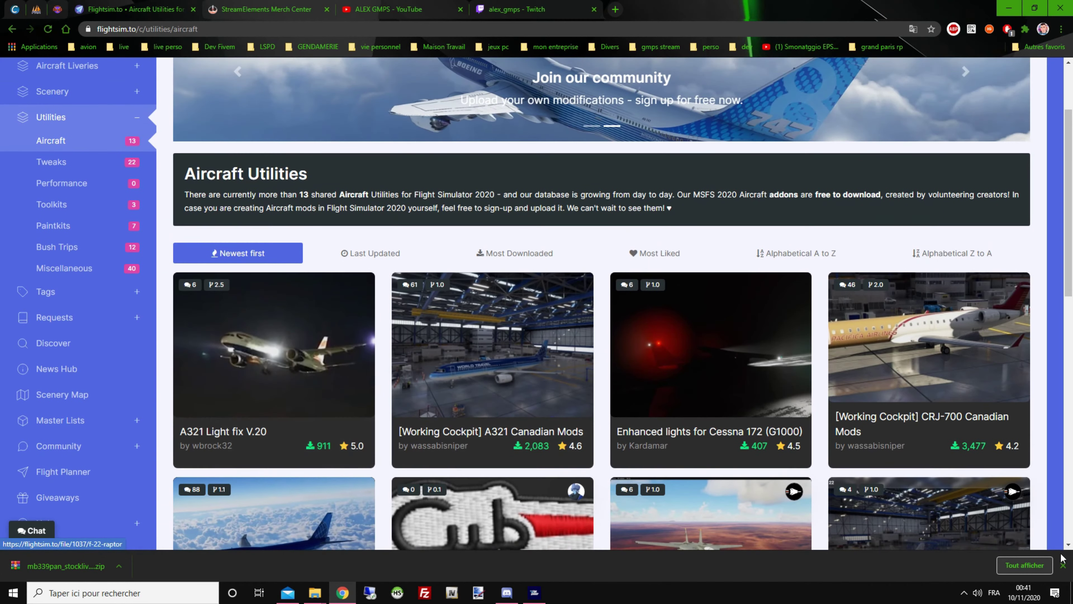
scroll(685, 422, "down", 3)
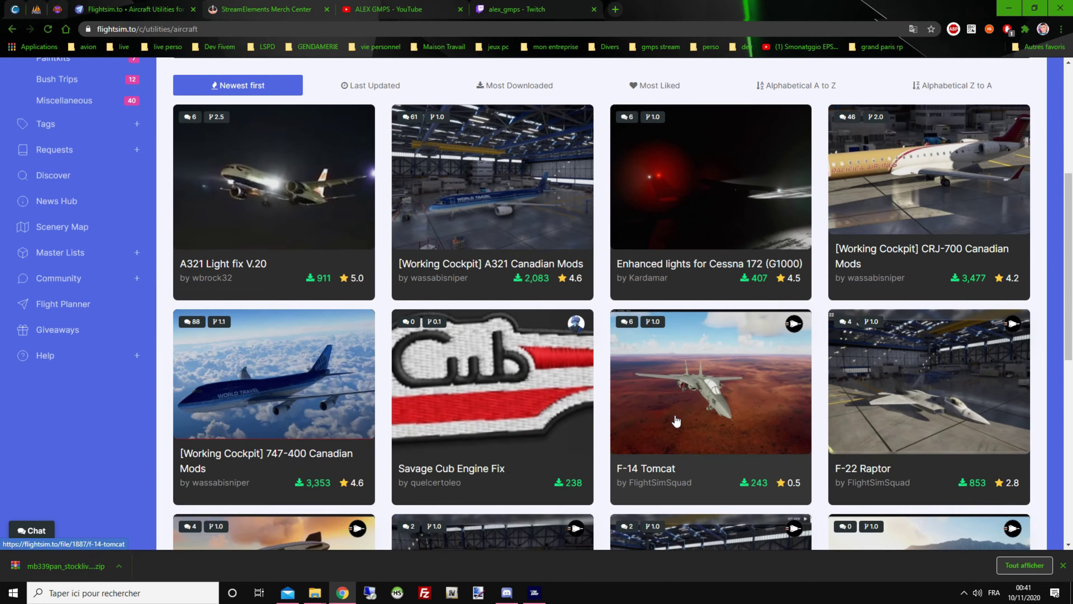
Open the Tweaks category of the Utilities section and examine the tweak add-ons across the whole listing.
scroll(463, 414, "up", 5)
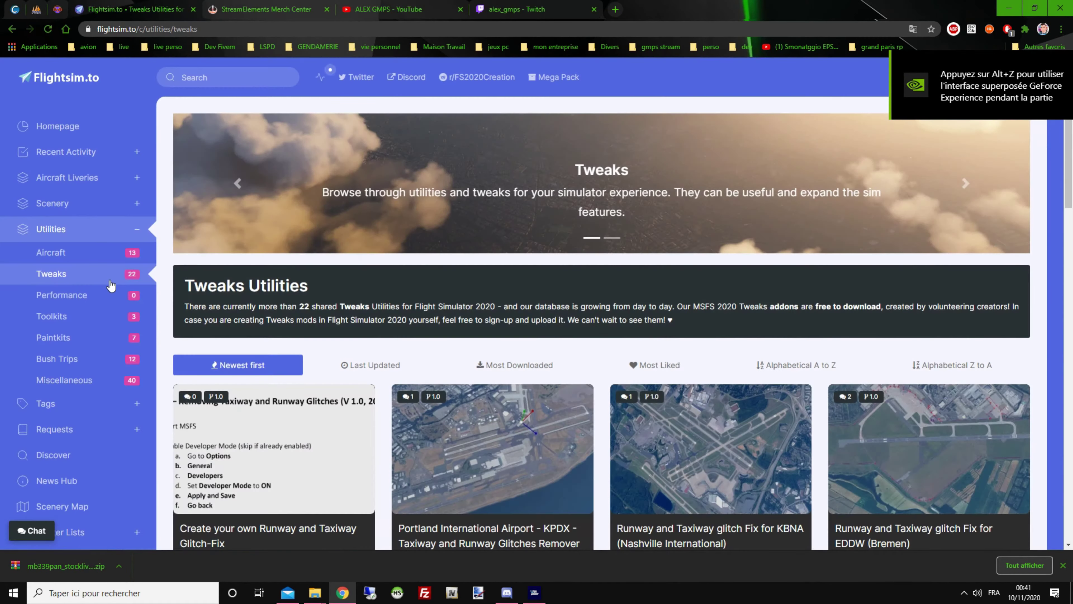
scroll(390, 414, "down", 5)
scroll(391, 414, "up", 4)
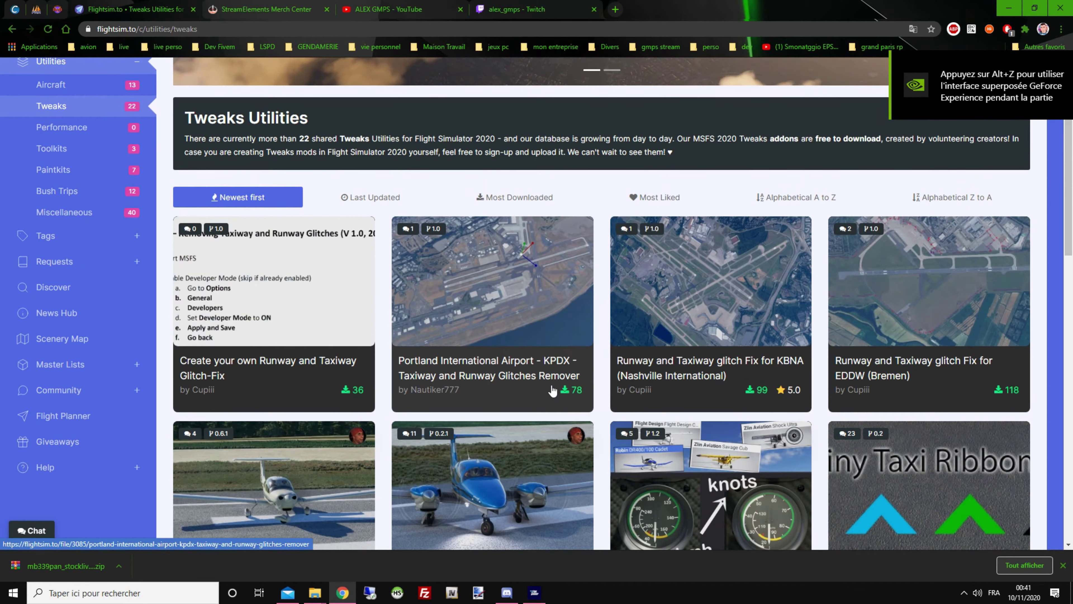
scroll(215, 357, "down", 4)
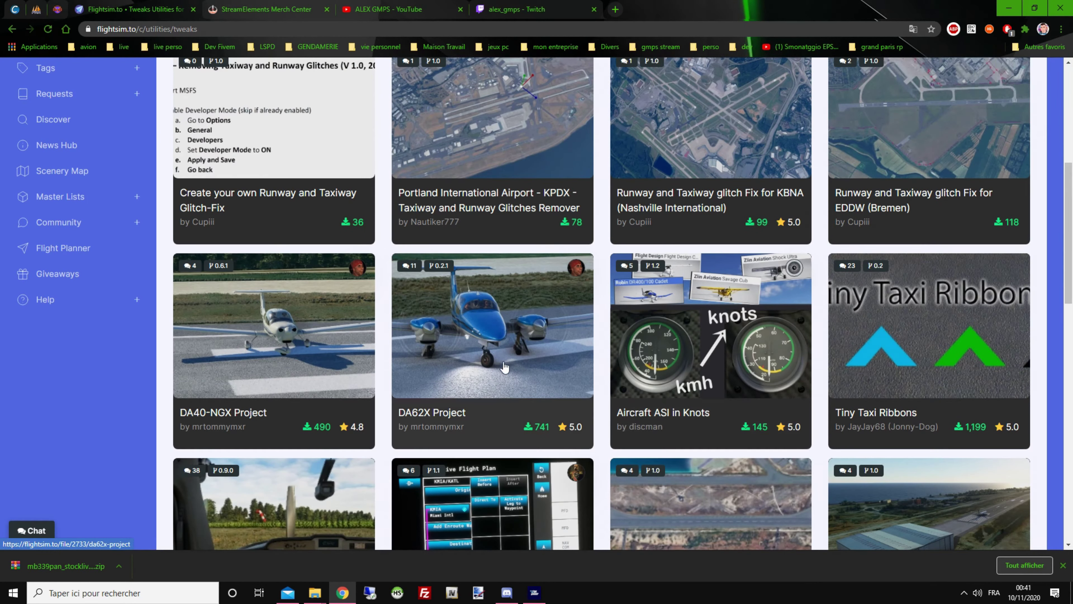
scroll(551, 379, "down", 1)
scroll(571, 366, "down", 3)
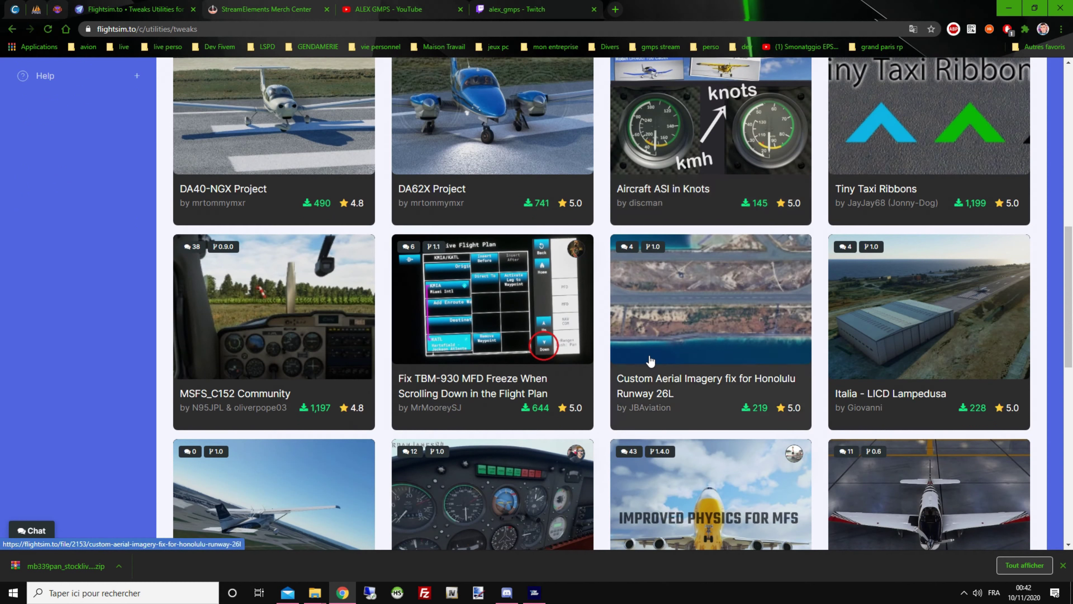
scroll(649, 359, "down", 2)
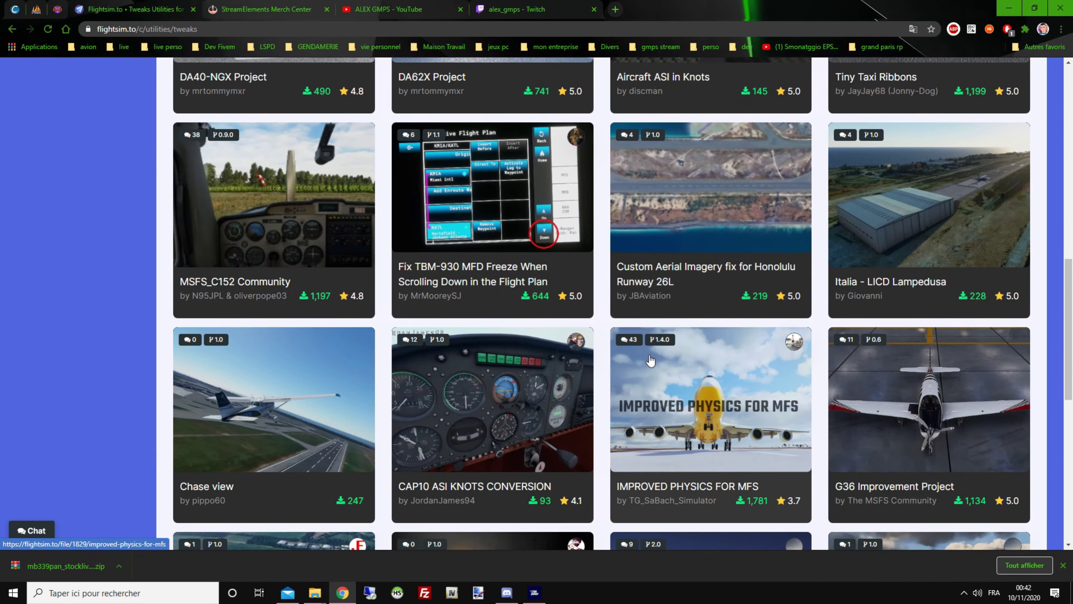
scroll(650, 360, "down", 7)
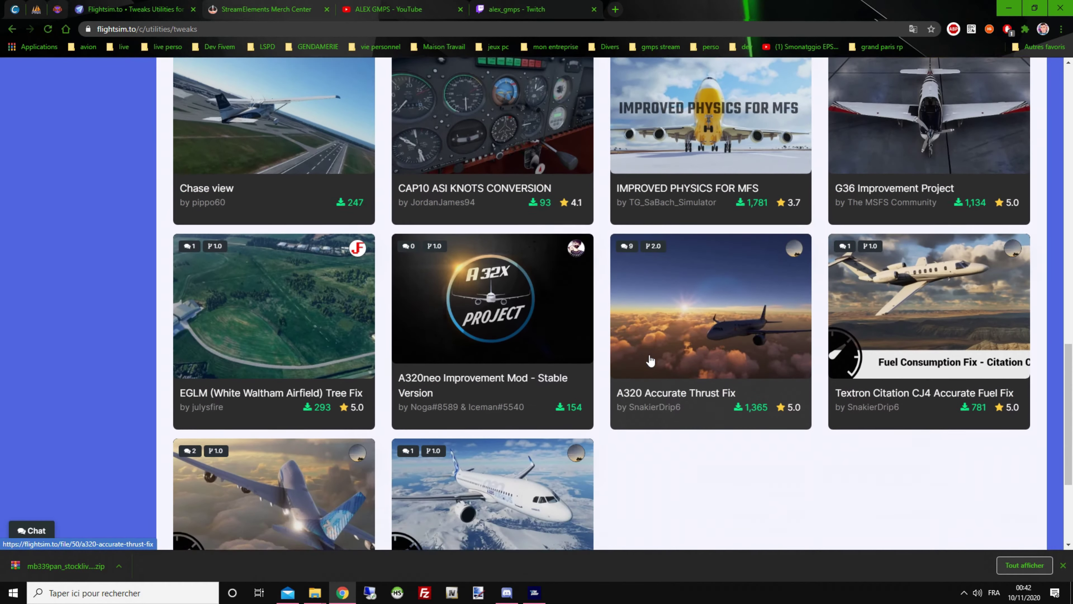
scroll(451, 356, "down", 2)
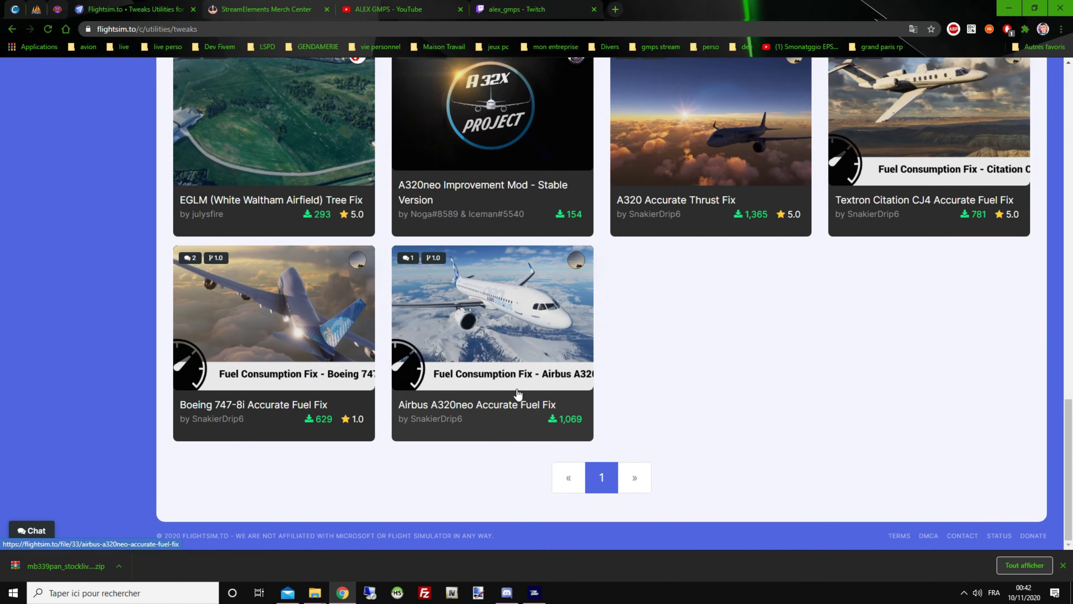
scroll(520, 381, "up", 10)
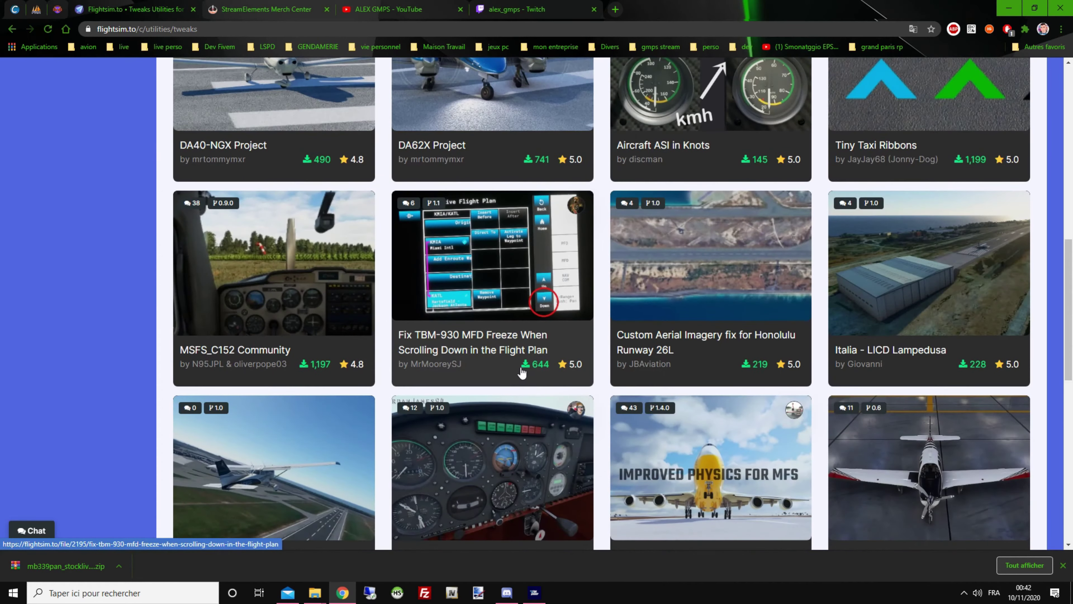
Open the Toolkits category and then the Paintkits category of the Utilities section and look through their add-ons.
scroll(522, 372, "up", 10)
left_click(63, 295)
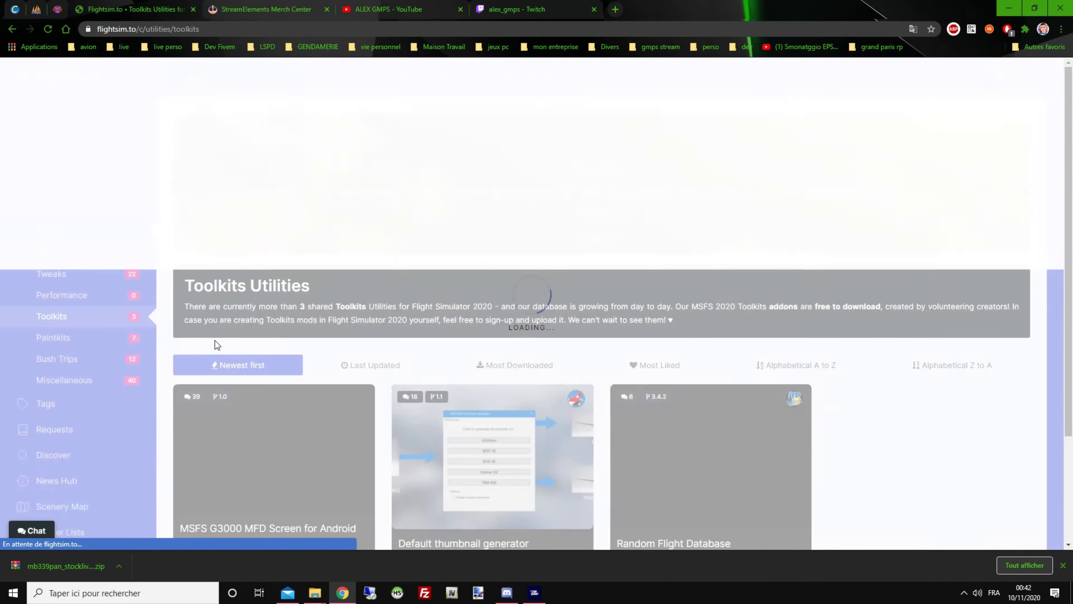
scroll(74, 296, "down", 3)
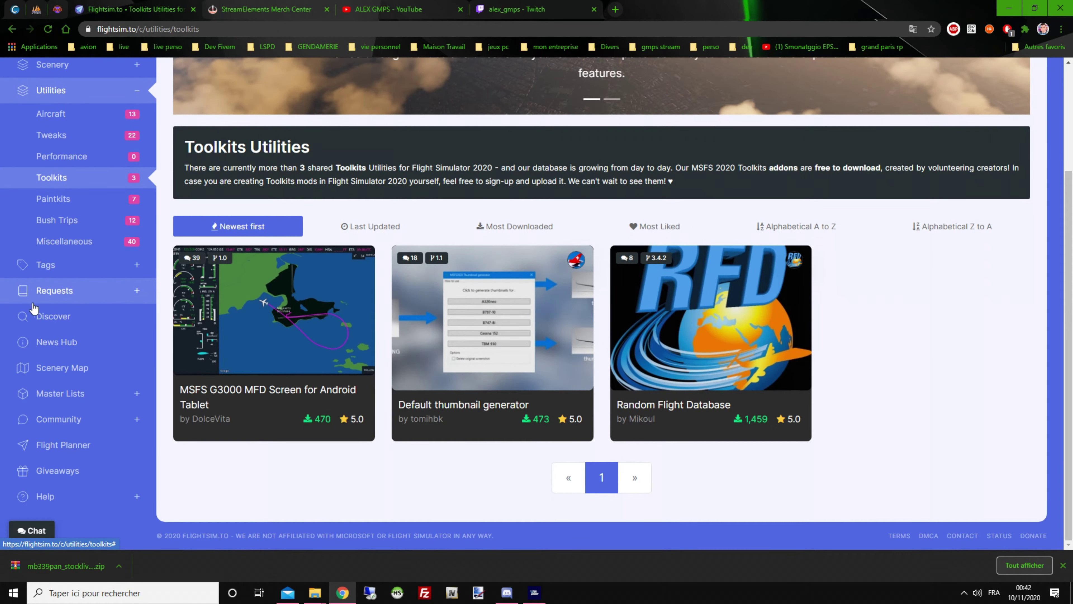
left_click(98, 199)
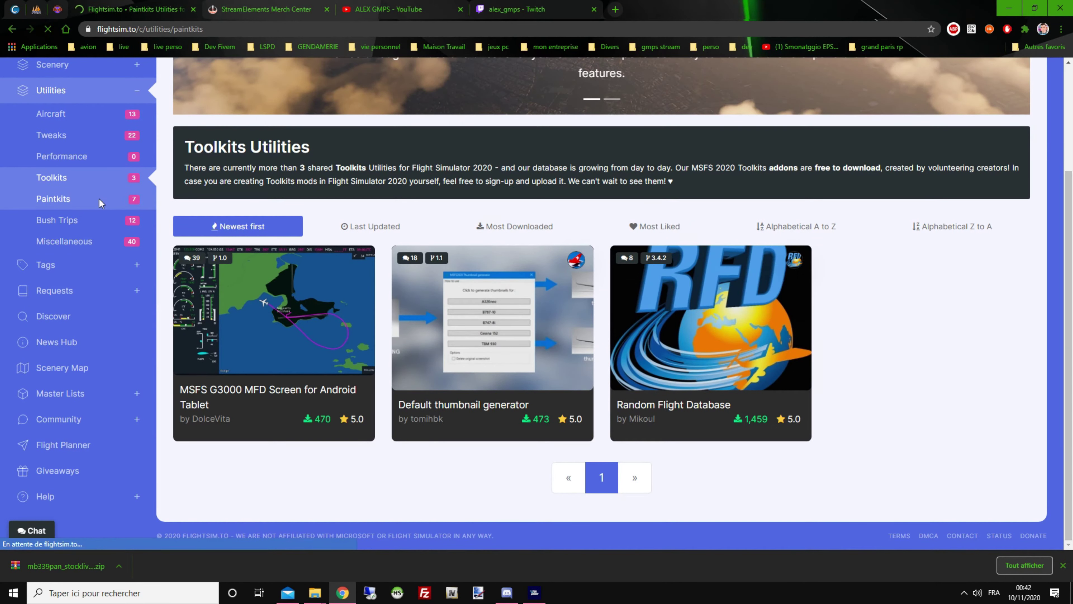
scroll(415, 410, "down", 3)
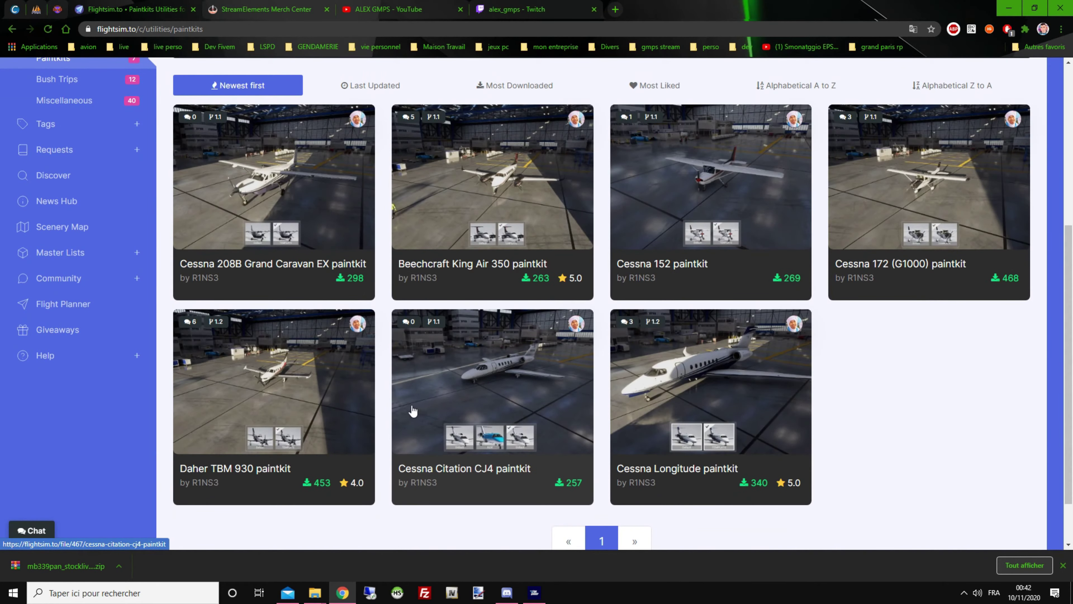
Open the Bush Trips category of the Utilities section and look through its whole listing.
scroll(193, 385, "up", 6)
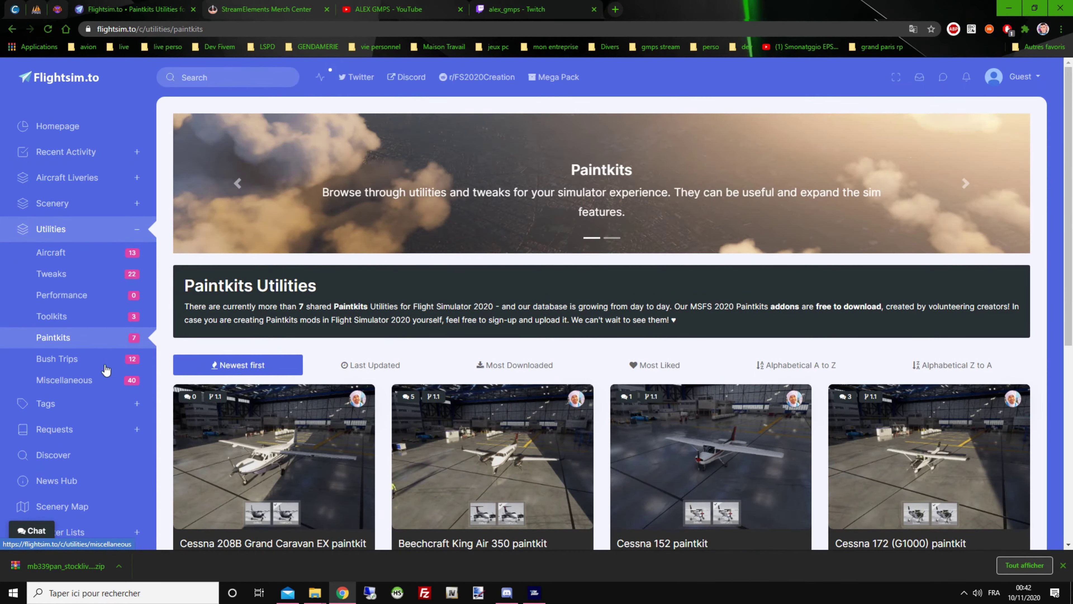
left_click(49, 352)
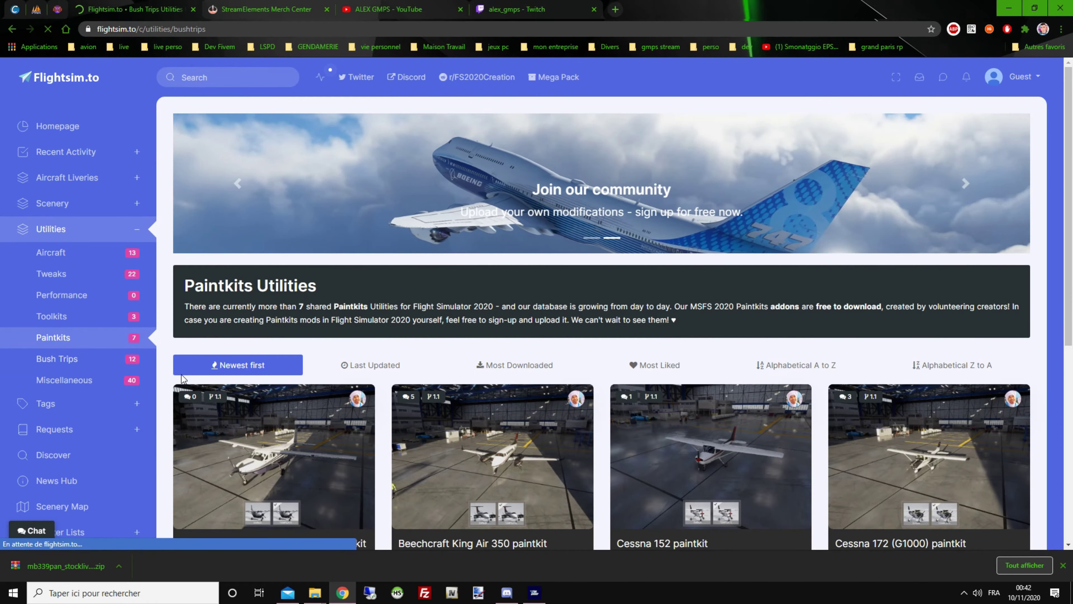
scroll(355, 427, "down", 7)
scroll(355, 427, "up", 5)
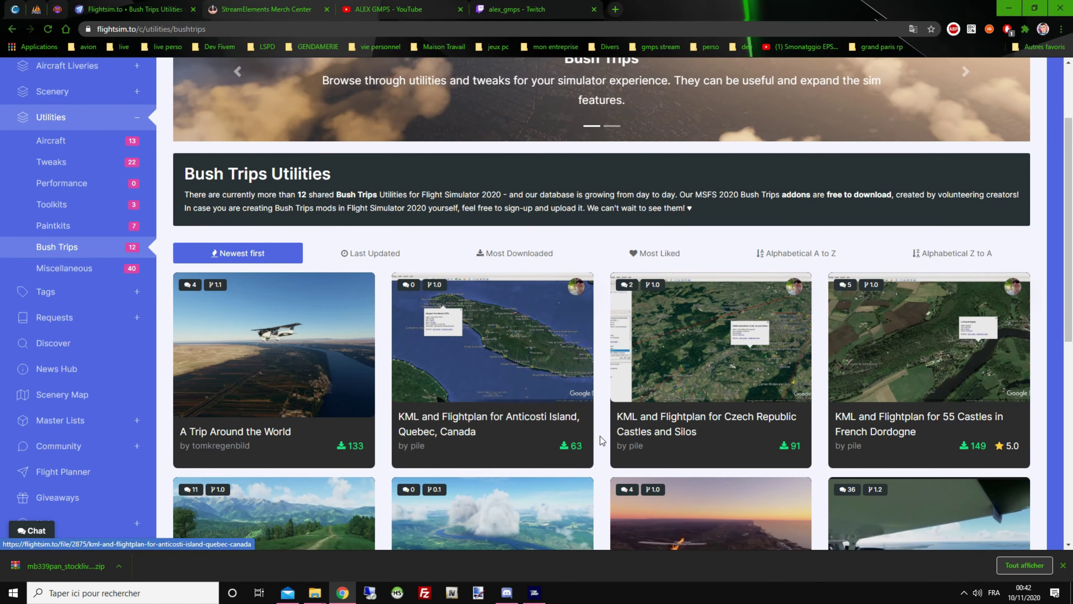
scroll(591, 440, "down", 6)
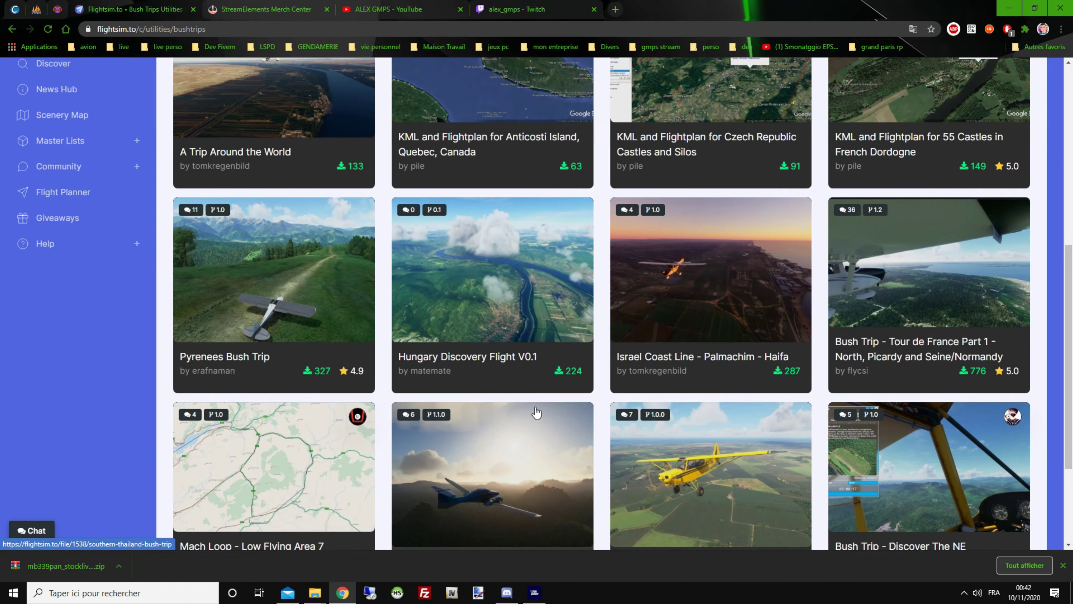
scroll(536, 412, "down", 5)
Open the Miscellaneous category of the Utilities section and examine the add-ons on its first page.
scroll(166, 335, "up", 13)
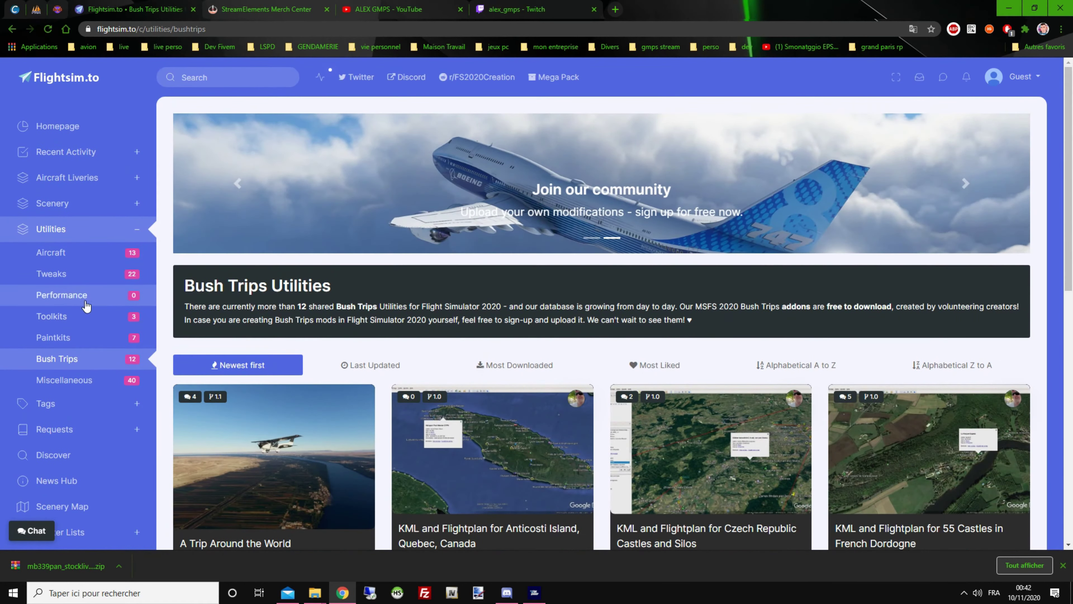
left_click(78, 389)
scroll(596, 414, "down", 6)
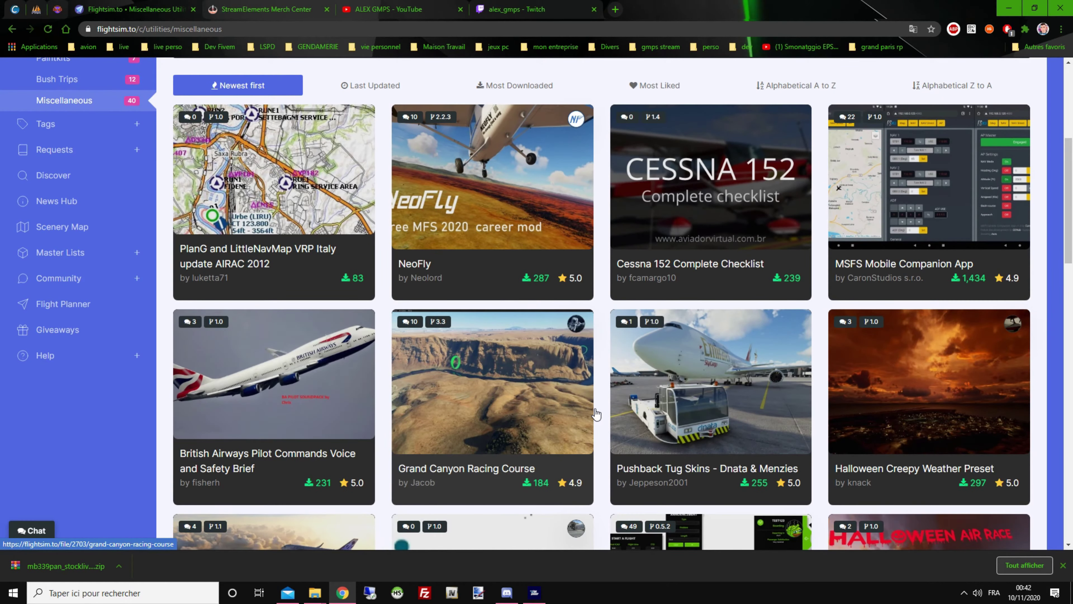
scroll(596, 414, "down", 7)
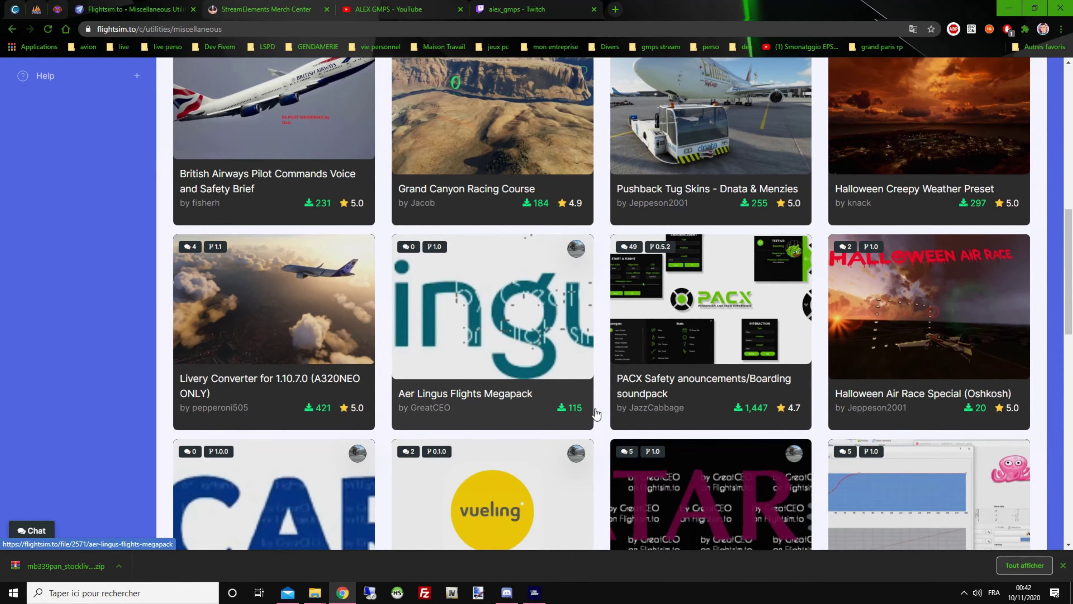
scroll(596, 414, "down", 10)
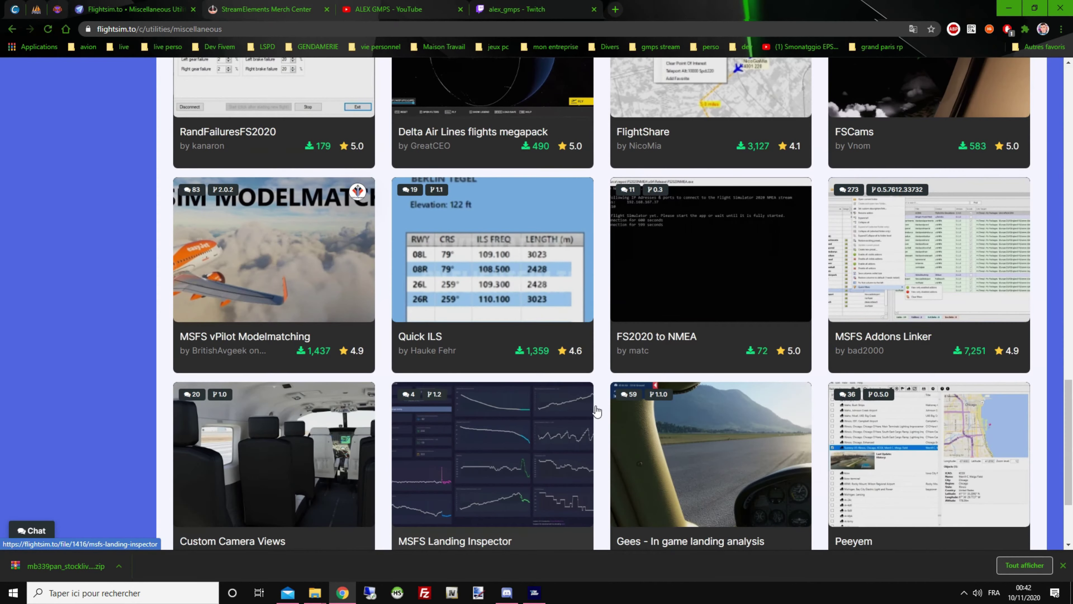
scroll(596, 410, "down", 3)
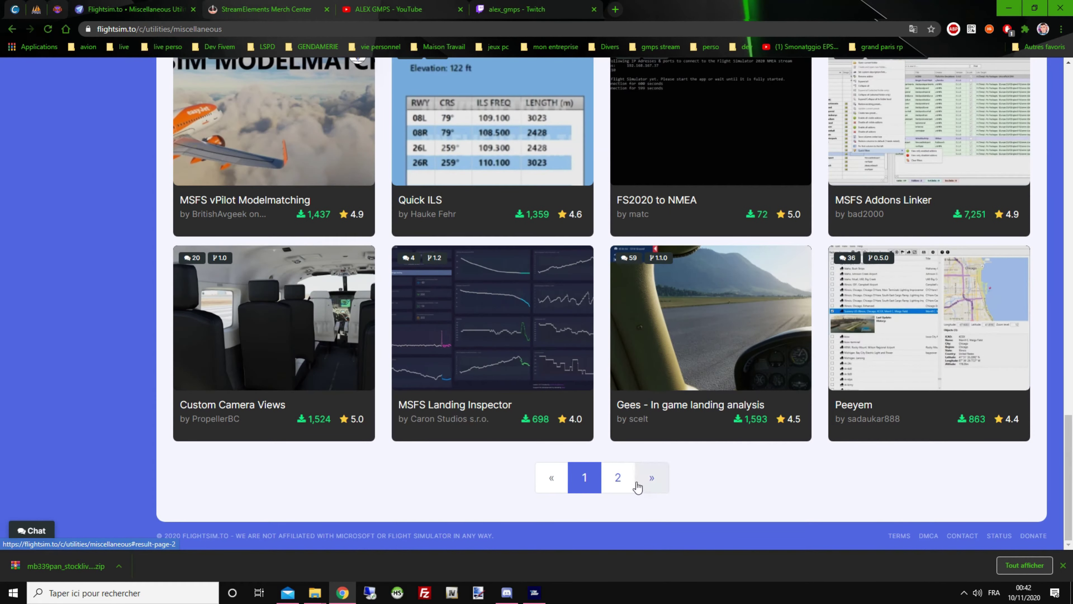
Go to page 2 of the Miscellaneous utilities and look through the add-ons listed there.
left_click(635, 484)
scroll(632, 481, "down", 15)
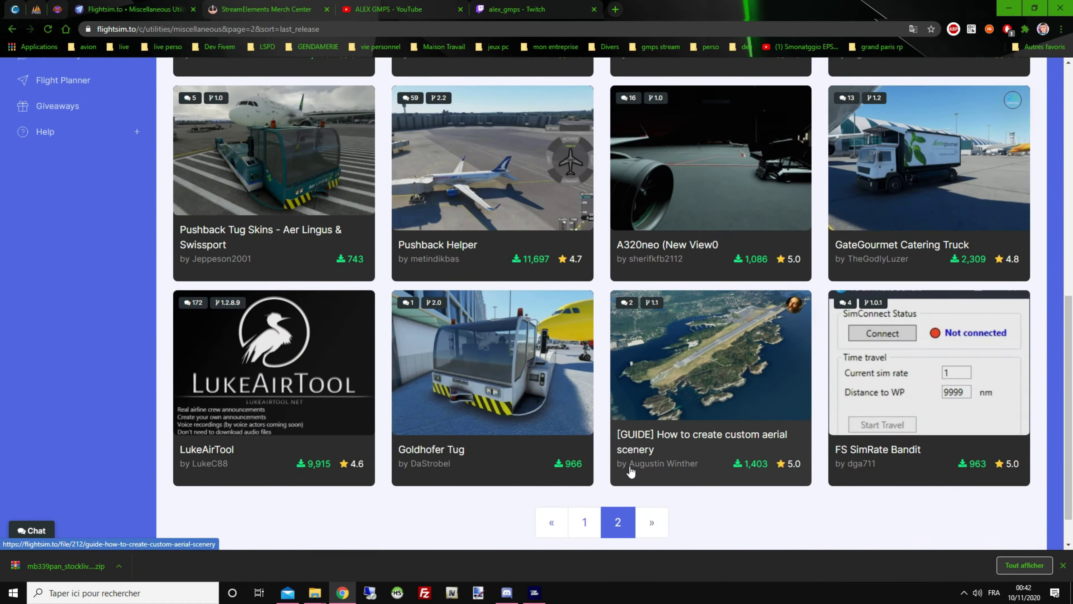
scroll(629, 467, "up", 15)
scroll(628, 467, "down", 15)
scroll(628, 465, "down", 1)
scroll(626, 465, "up", 5)
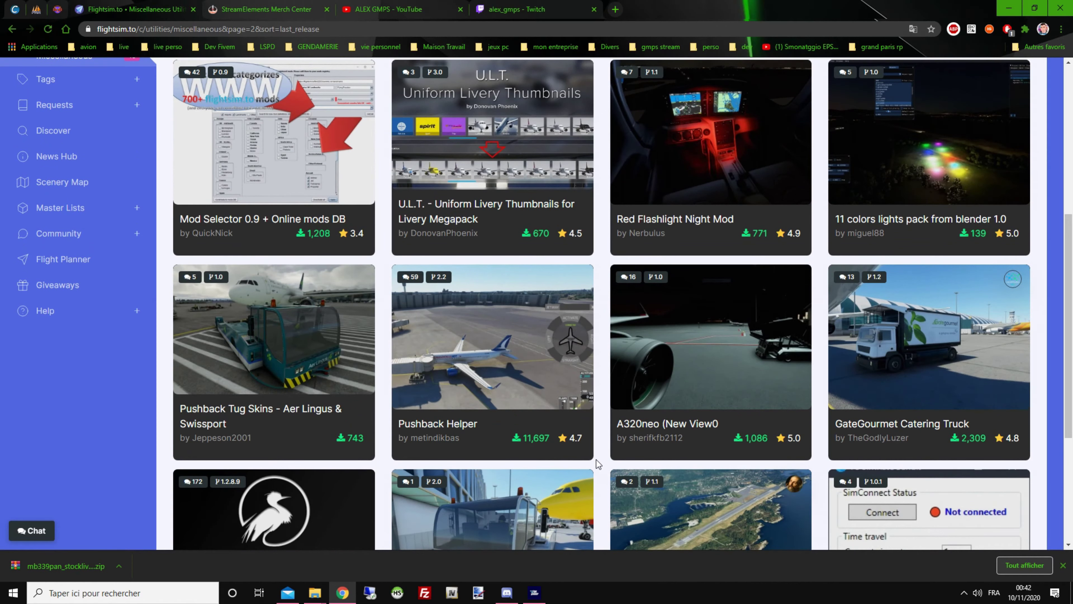
Expand the Tags section to view its categories, and collapse it again.
scroll(726, 372, "up", 5)
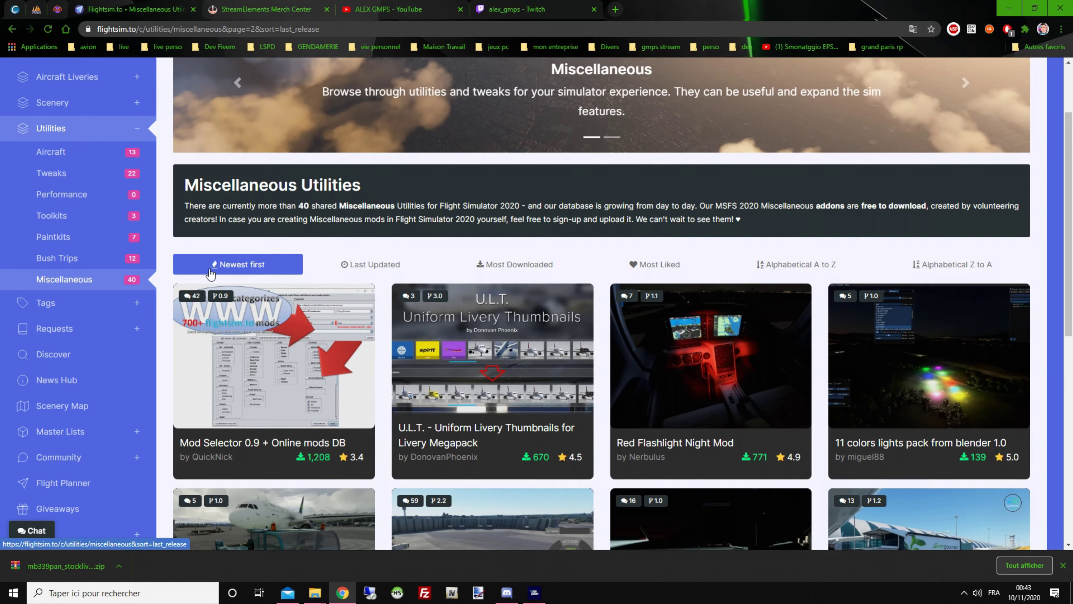
left_click(106, 306)
scroll(105, 306, "up", 2)
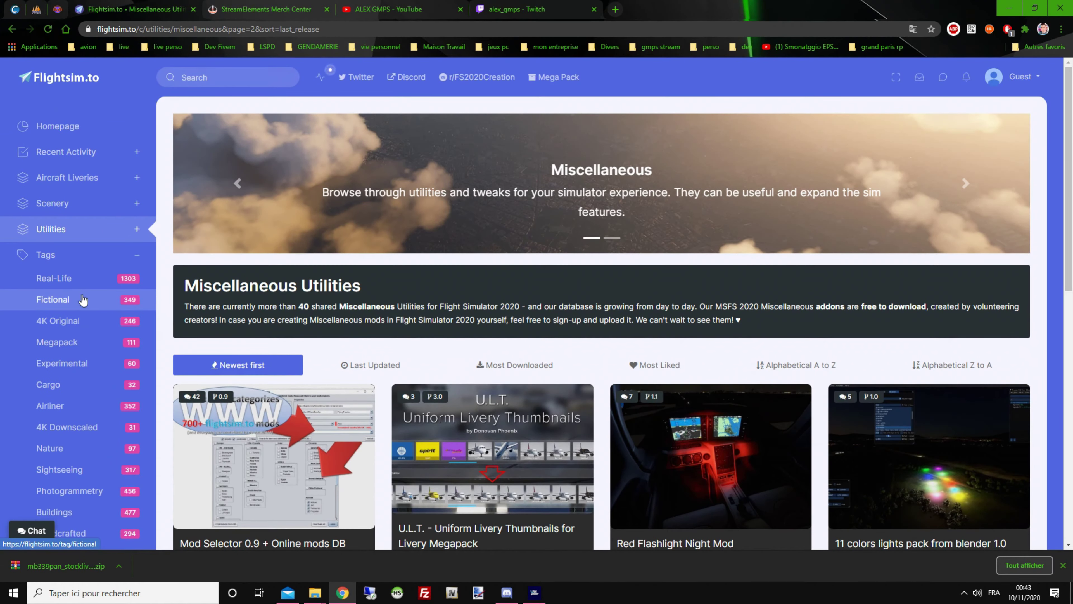
left_click(72, 254)
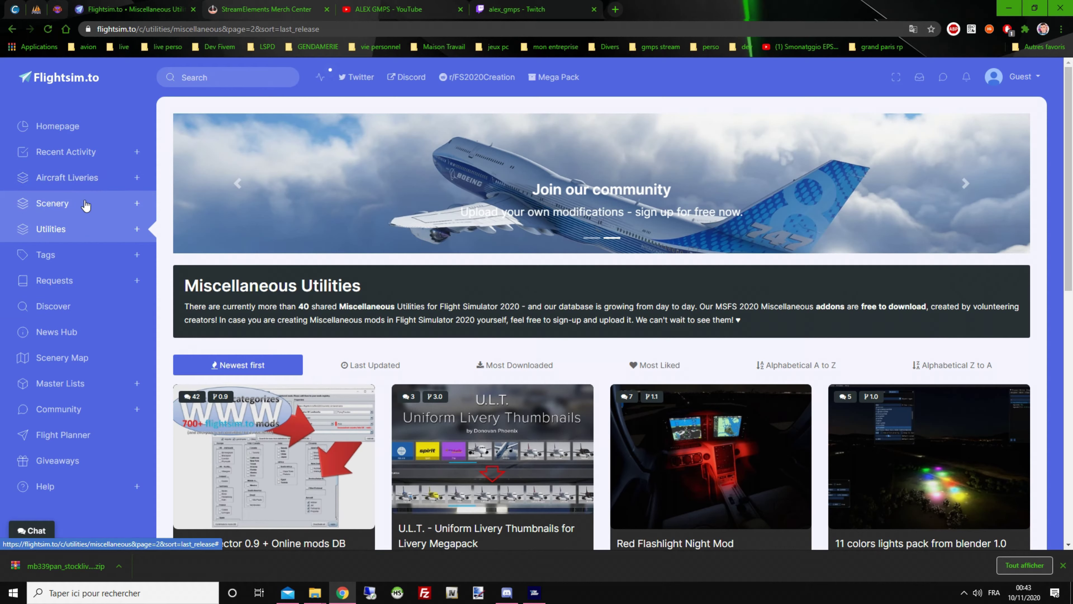
Open the Others category of the Scenery section, examine its first page of add-ons and go to page 2.
left_click(87, 200)
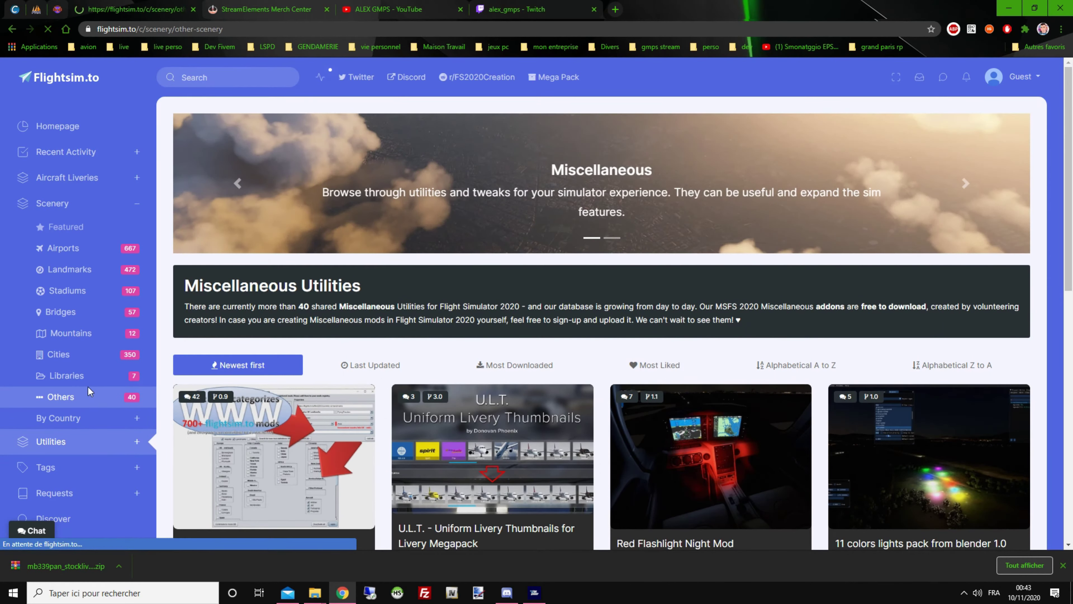
scroll(277, 406, "down", 6)
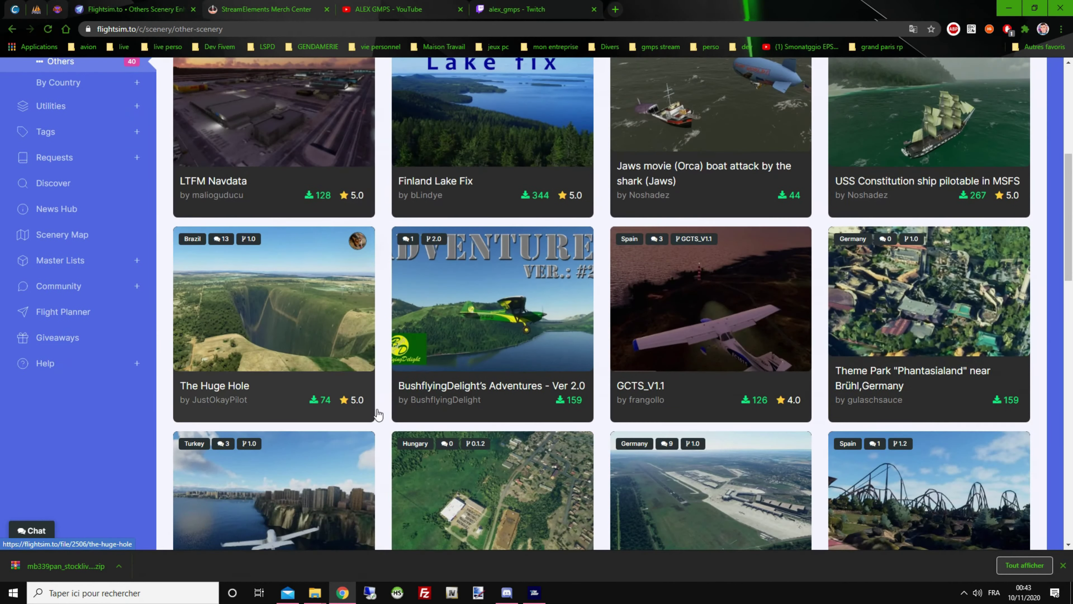
scroll(354, 405, "down", 1)
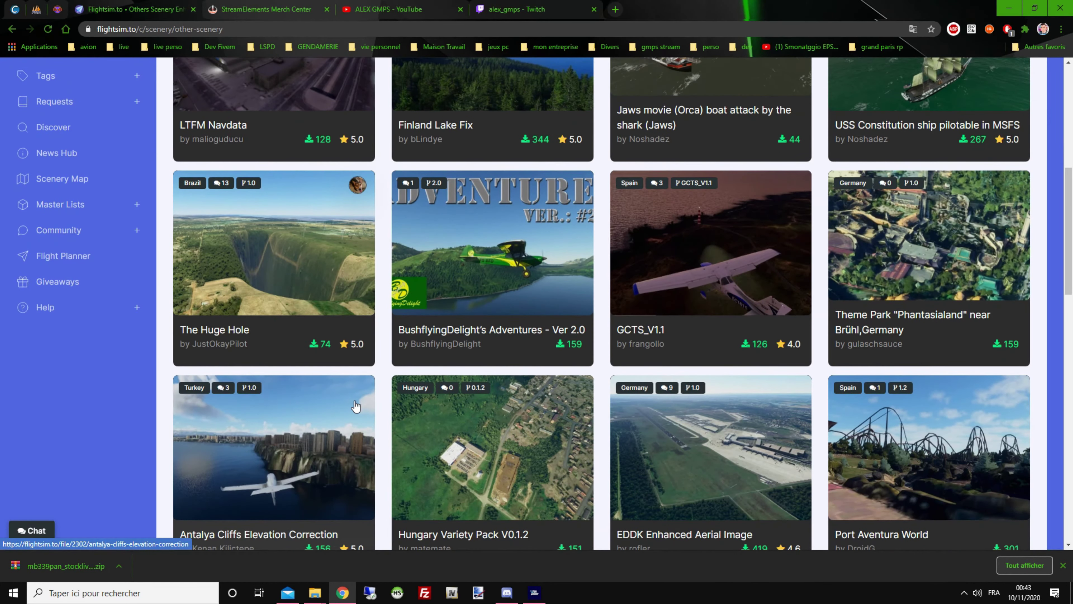
scroll(356, 406, "down", 7)
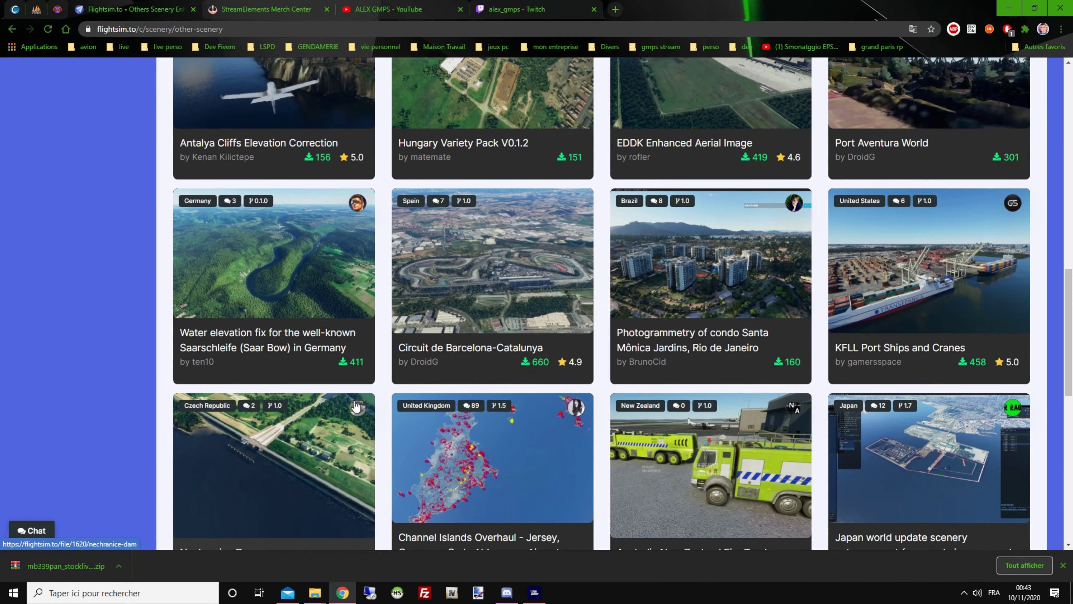
scroll(692, 294, "down", 6)
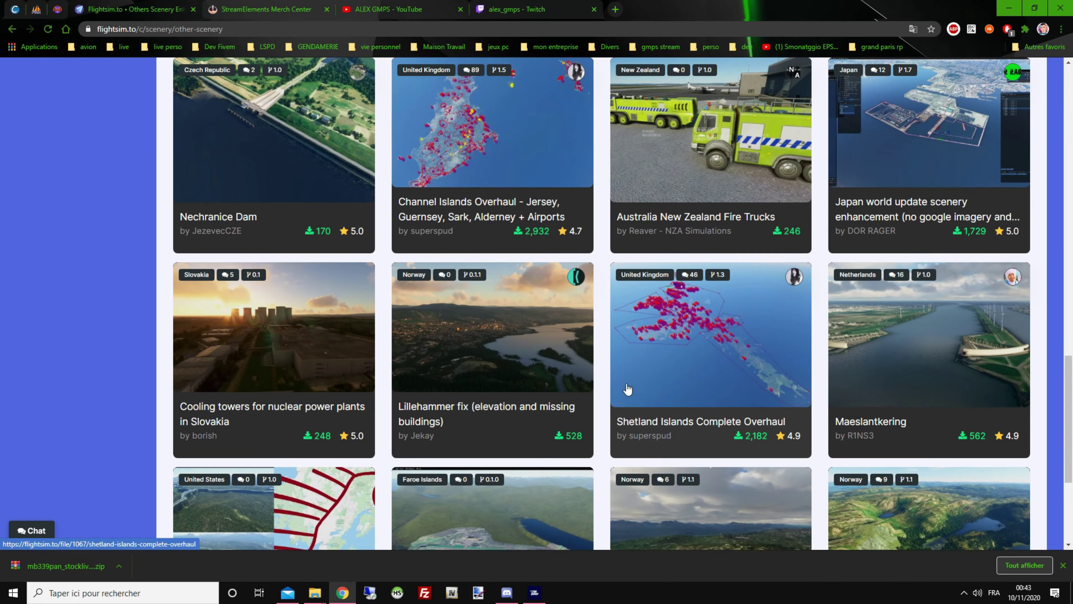
scroll(532, 379, "down", 3)
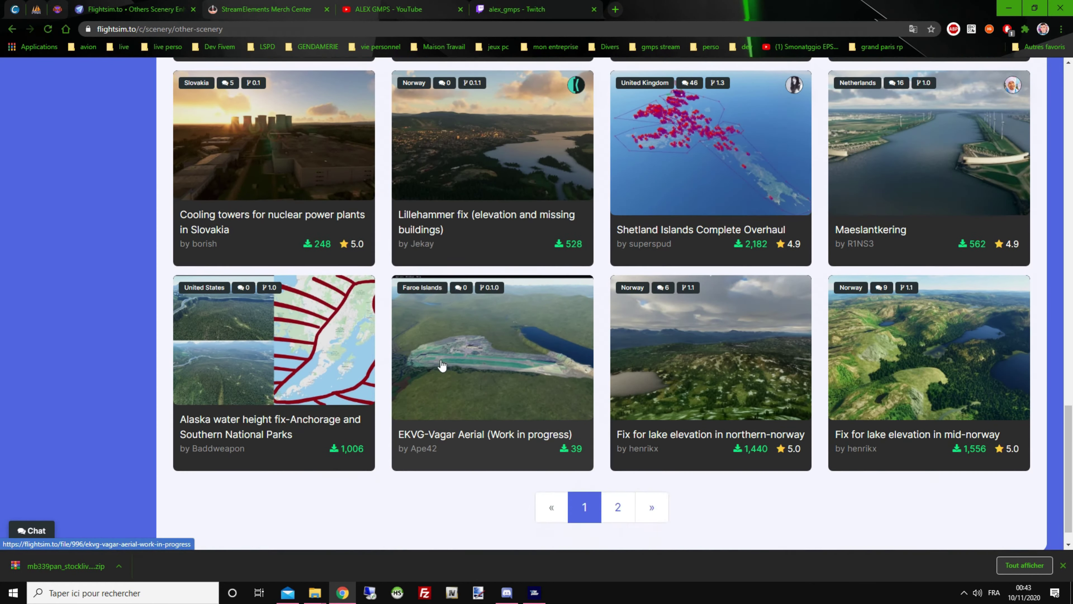
scroll(442, 365, "down", 1)
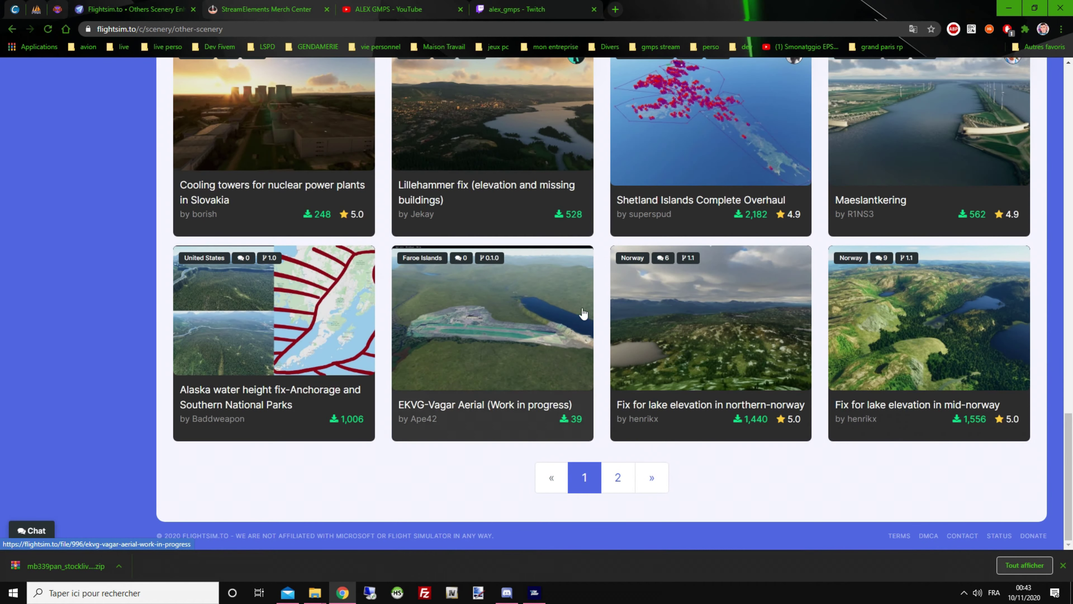
left_click(631, 485)
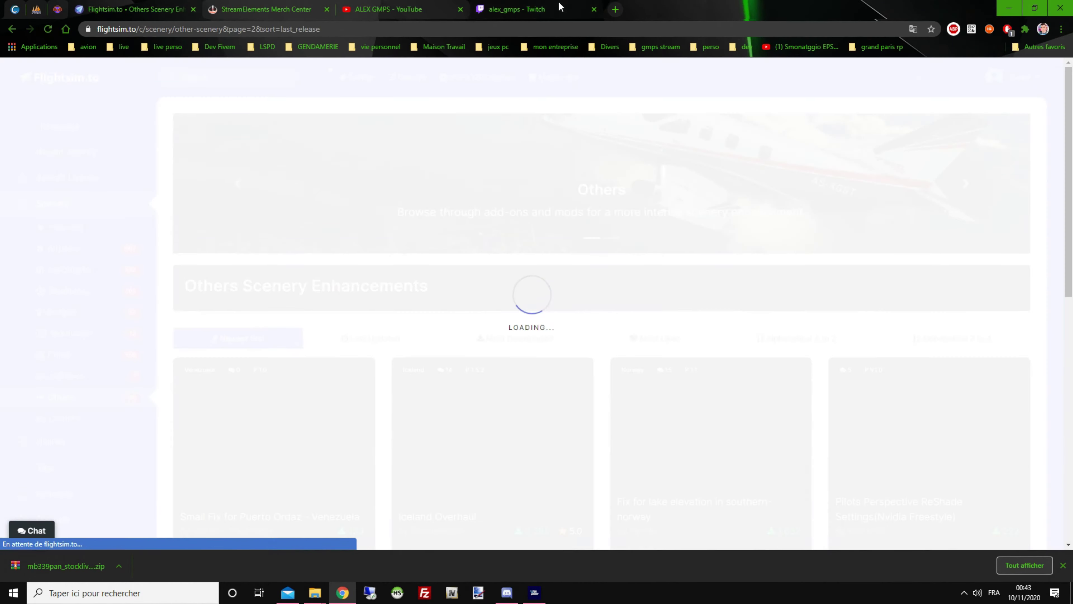
Switch to the browser tab with the Twitch channel page.
left_click(559, 9)
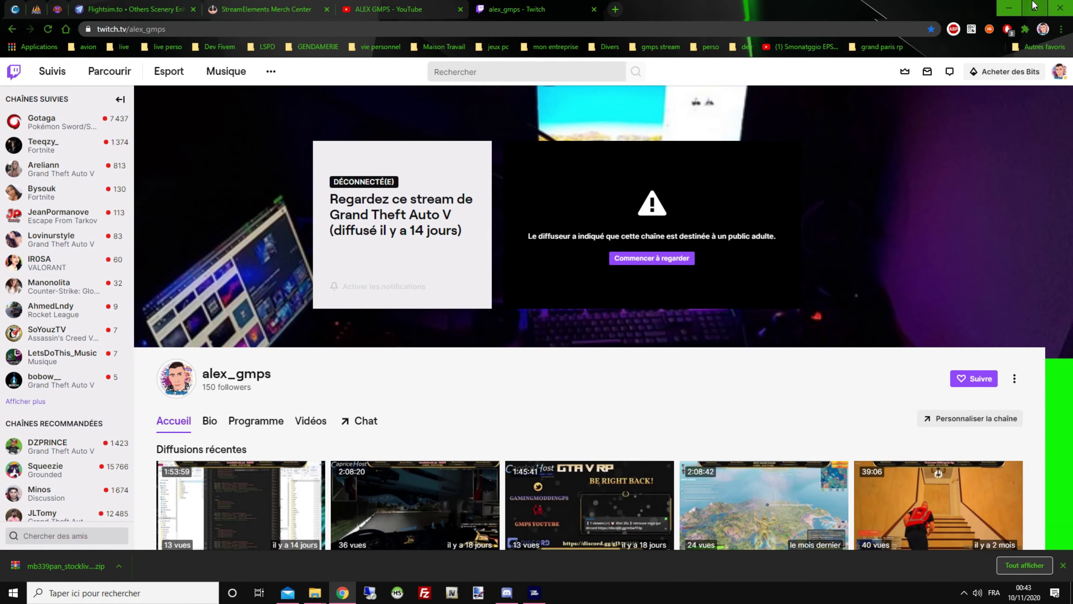
Minimize the browser and close the Community folder window so the simulator's loading screen is clear.
left_click(1009, 7)
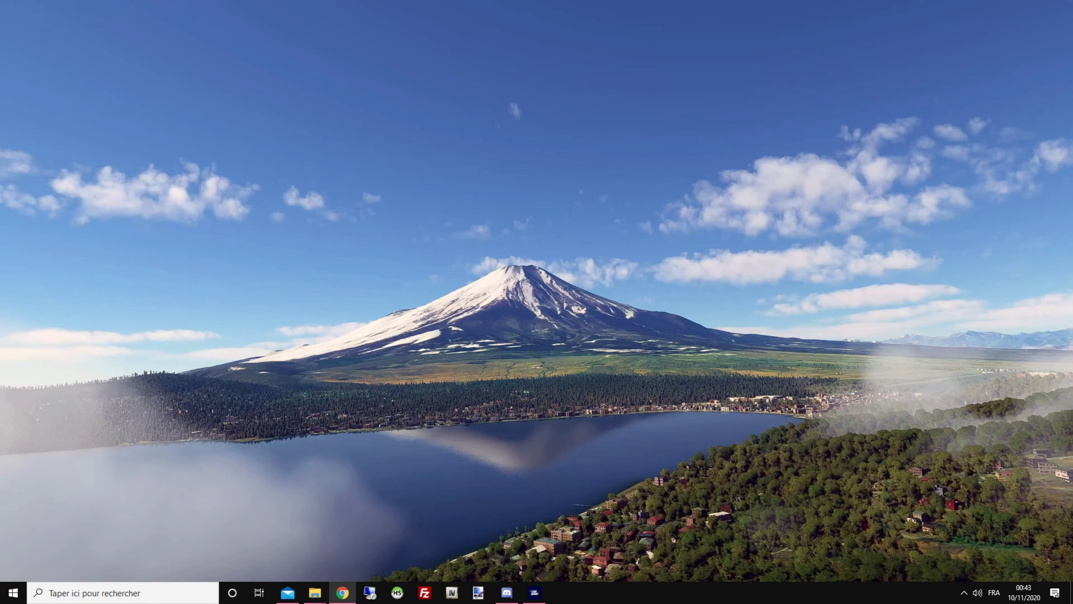
key("alt+Tab")
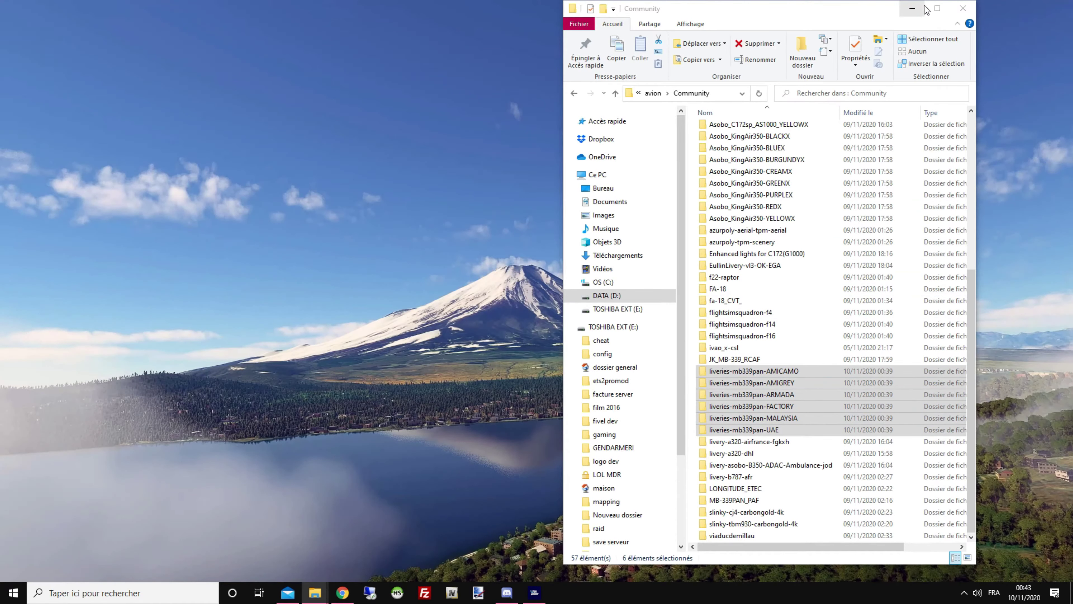
left_click(963, 8)
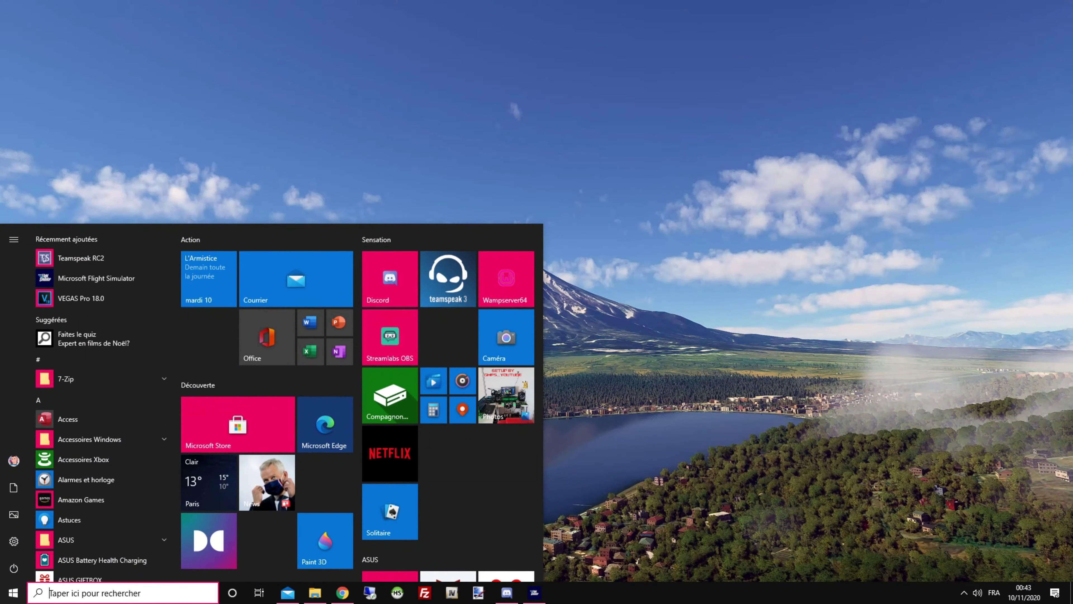
Return to the browser, look over the YouTube channel's home page and its past live streams, and minimize the browser.
left_click(342, 592)
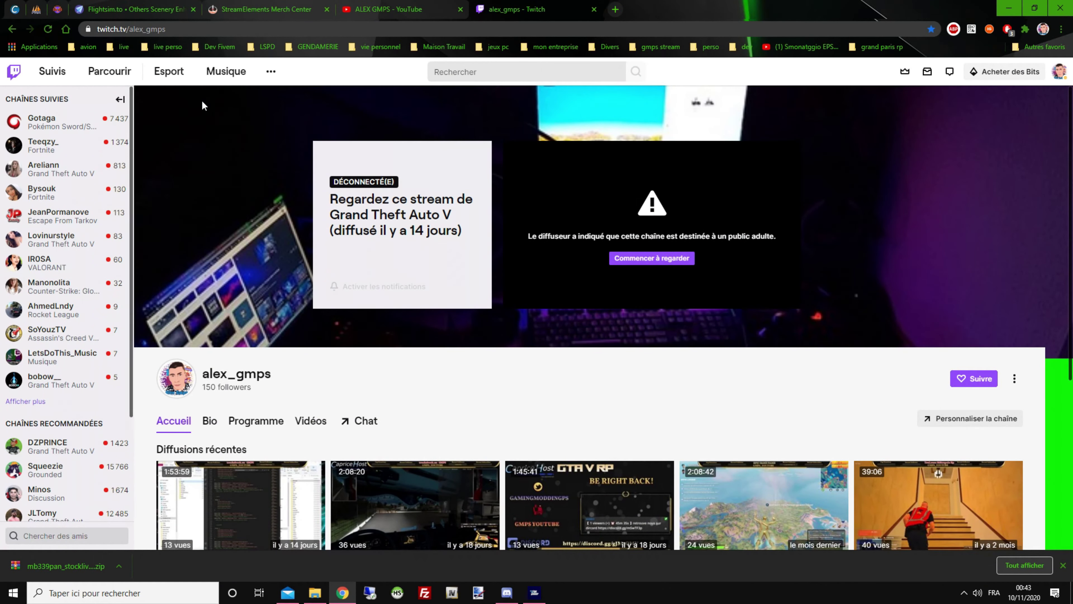
left_click(386, 13)
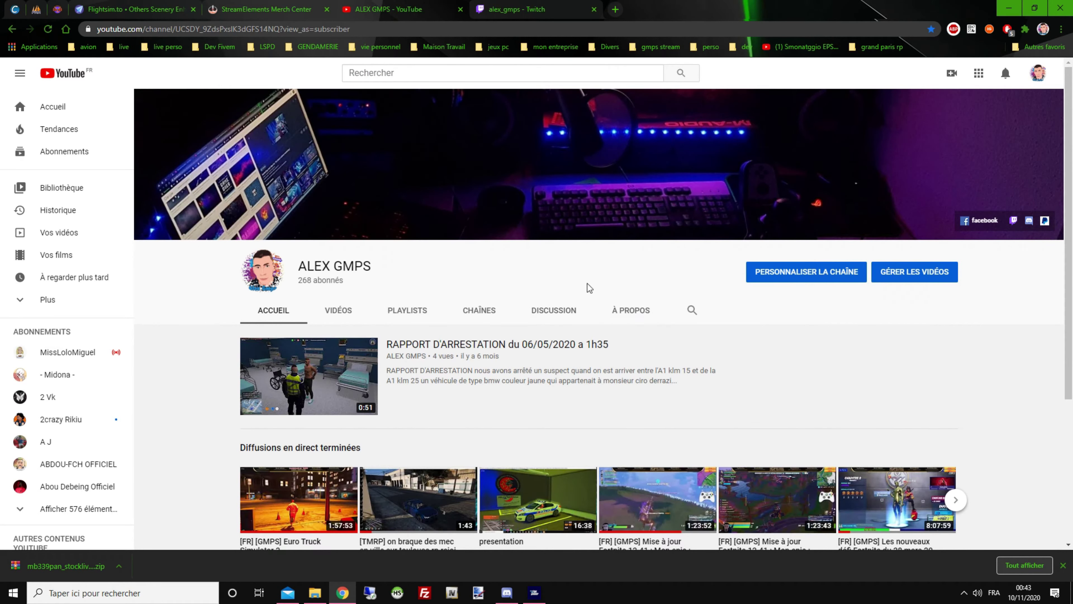
left_click_drag(354, 284, 308, 283)
left_click(297, 280)
triple_click(304, 285)
left_click(425, 287)
scroll(374, 273, "down", 5)
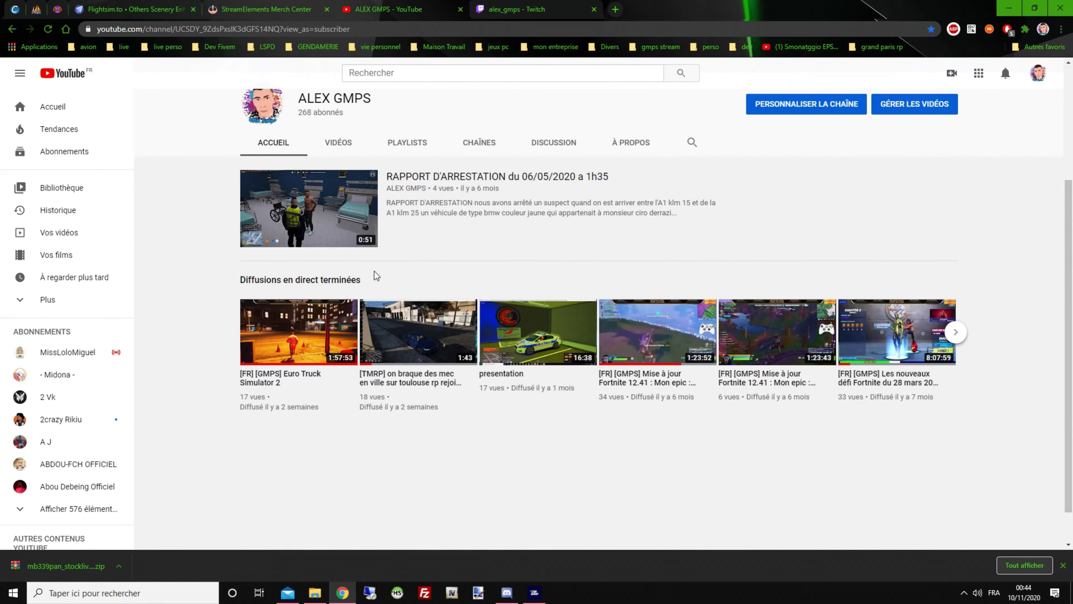
scroll(373, 268, "up", 5)
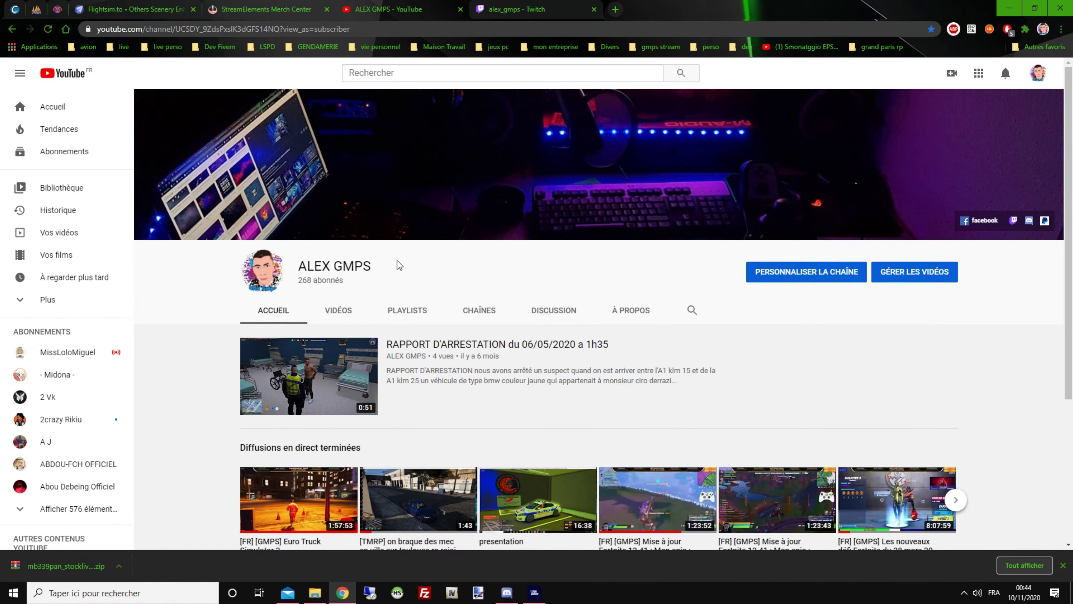
scroll(781, 322, "down", 5)
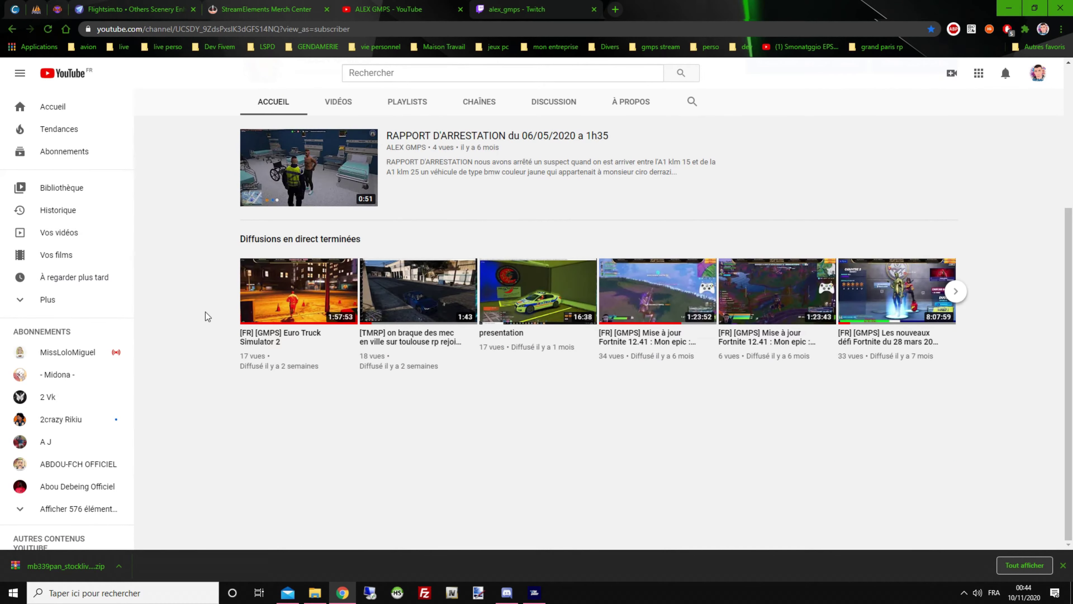
scroll(281, 239, "up", 5)
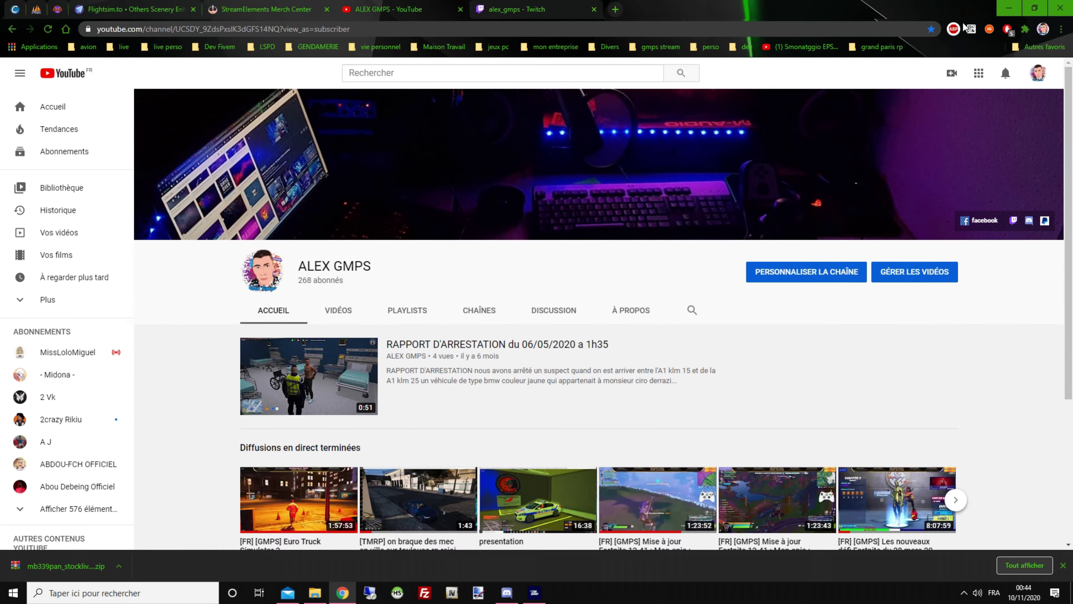
left_click(1012, 7)
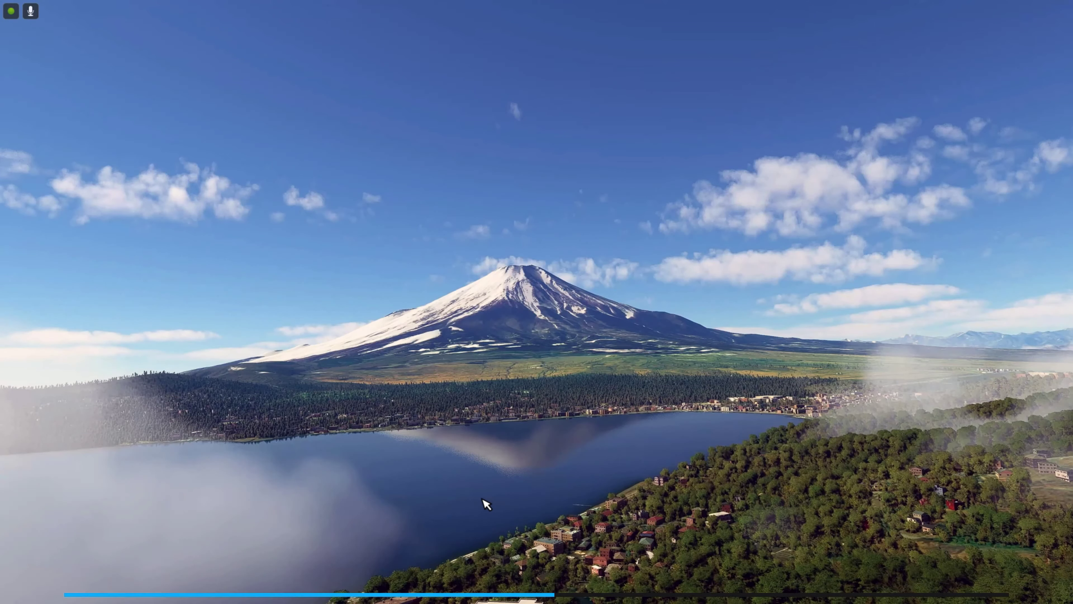
Bring the browser back, view the T-shirt page in the StreamElements Merch Center tab and dismiss the translation prompt.
key("super")
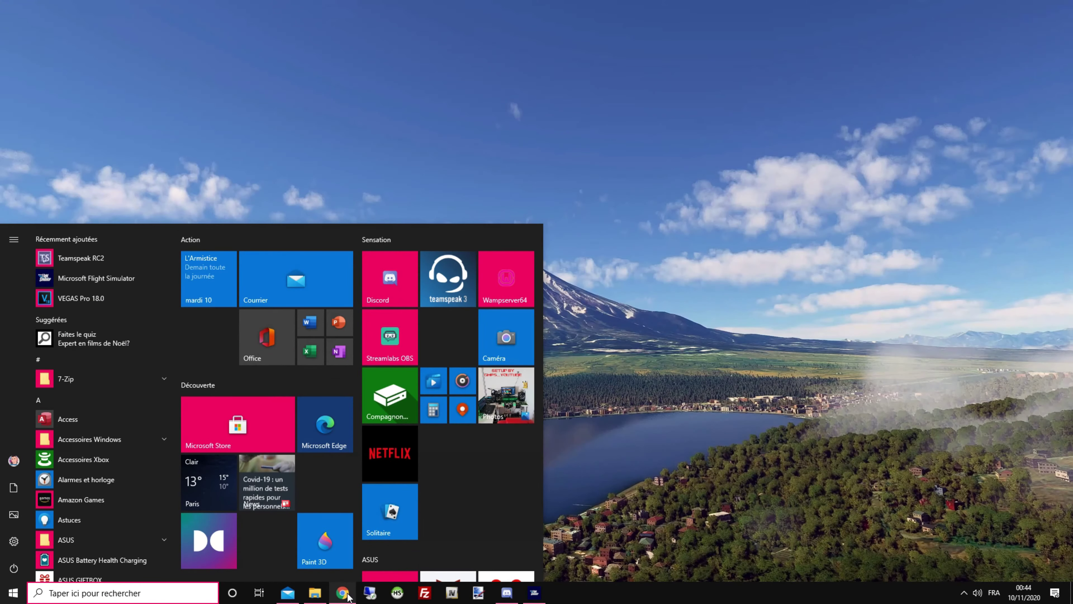
left_click(344, 592)
left_click(265, 9)
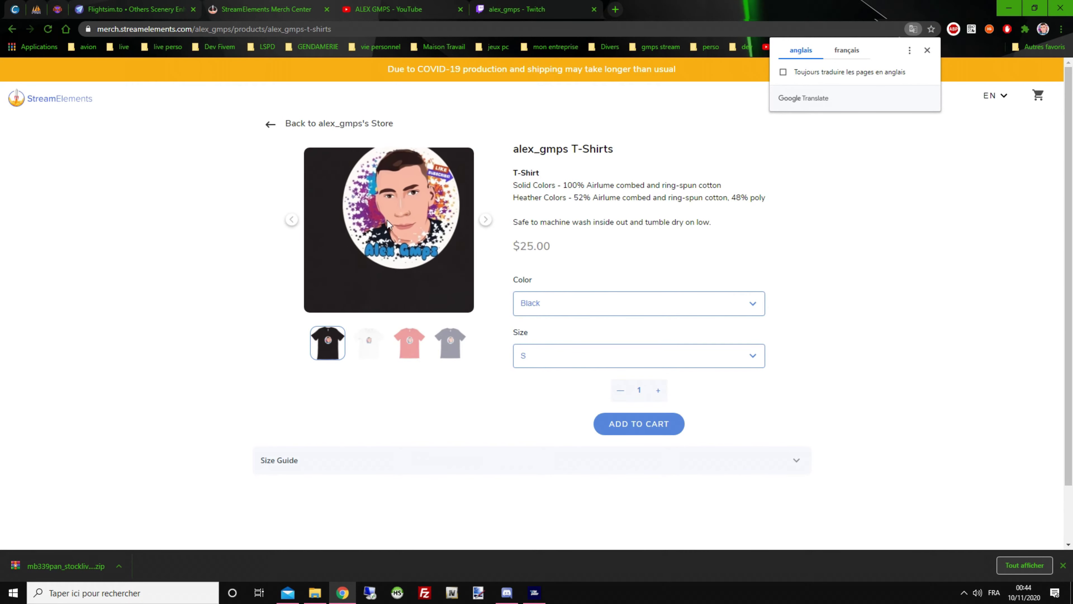
left_click(114, 247)
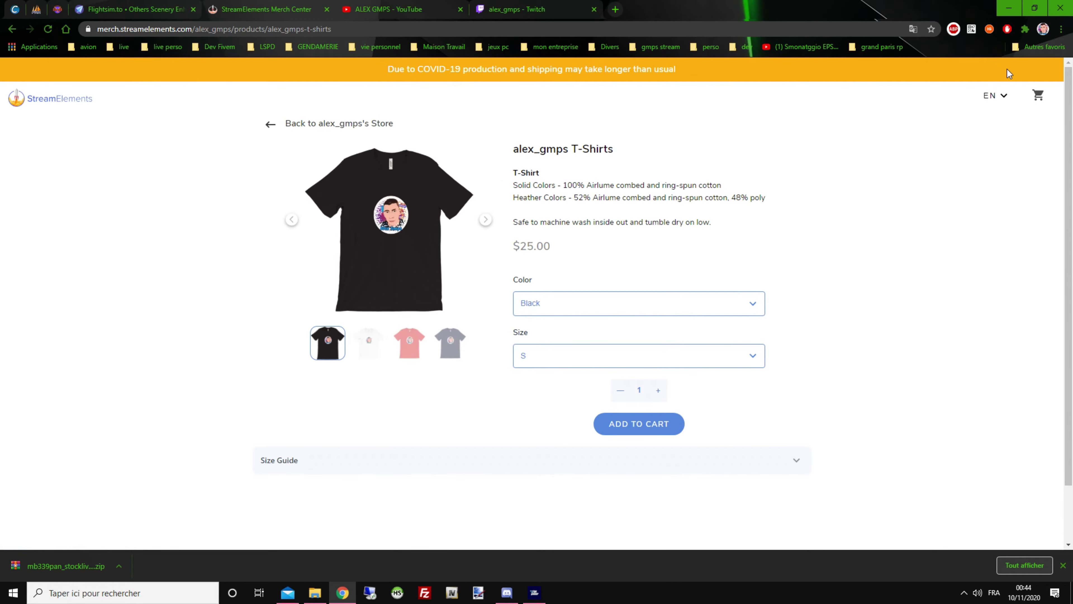
Switch to the Twitch channel page and close the browser window to return to the simulator.
left_click(575, 6)
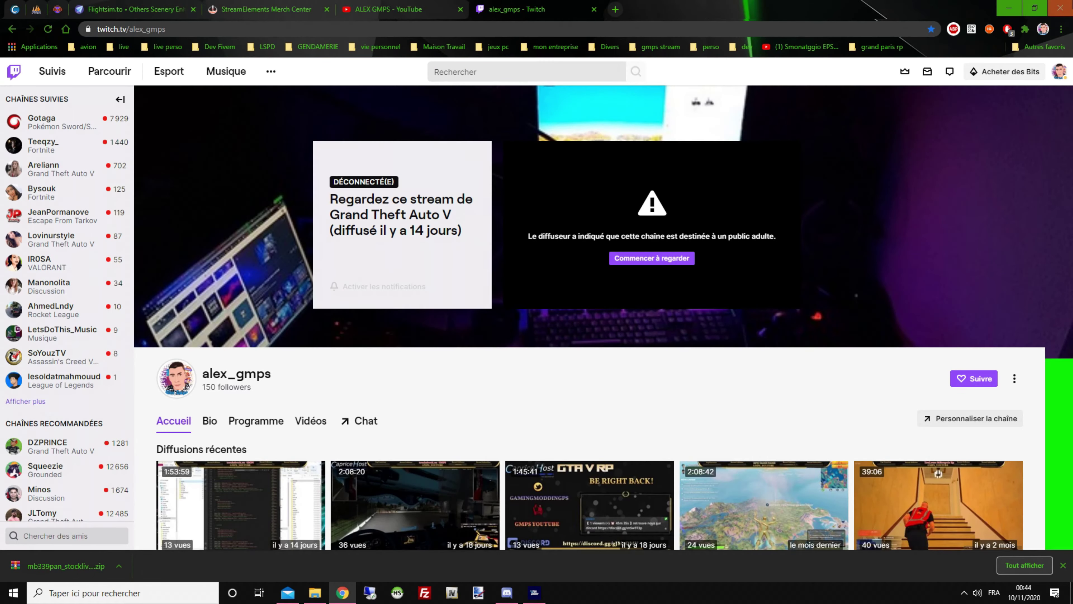
left_click(1060, 8)
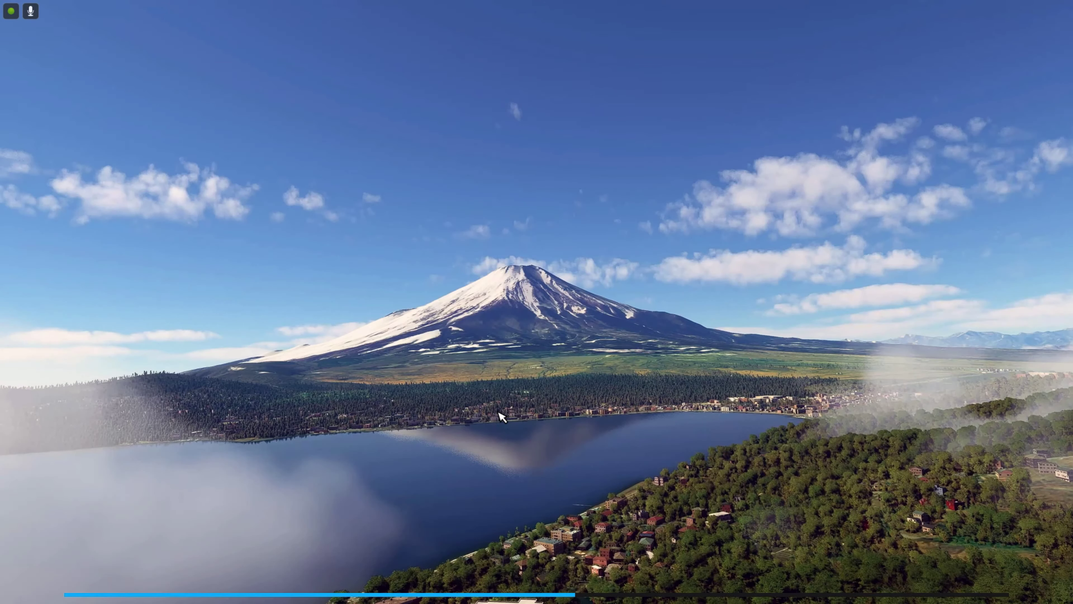